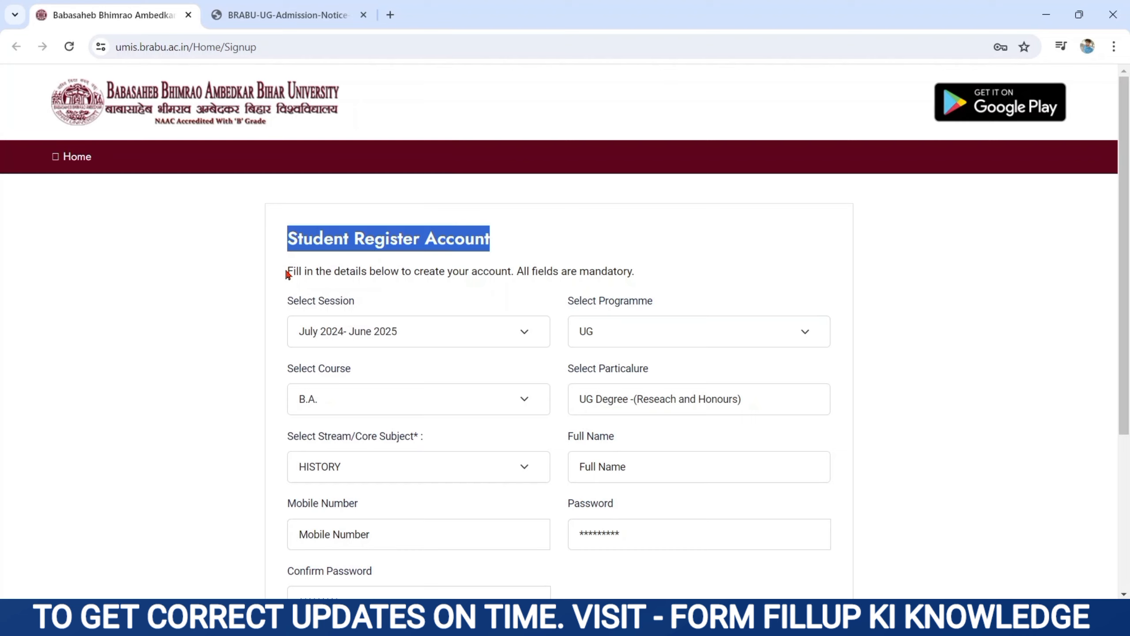
Choose B.A. as the course, keeping session July 2024- June 2025, UG programme and HISTORY stream.
left_click(396, 403)
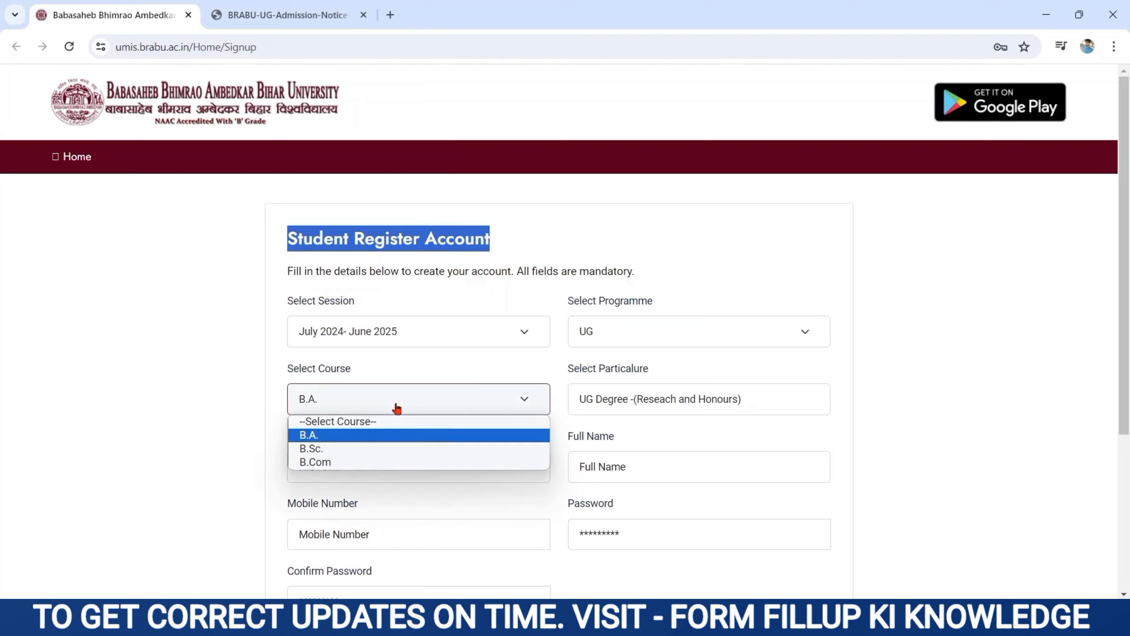
left_click(358, 438)
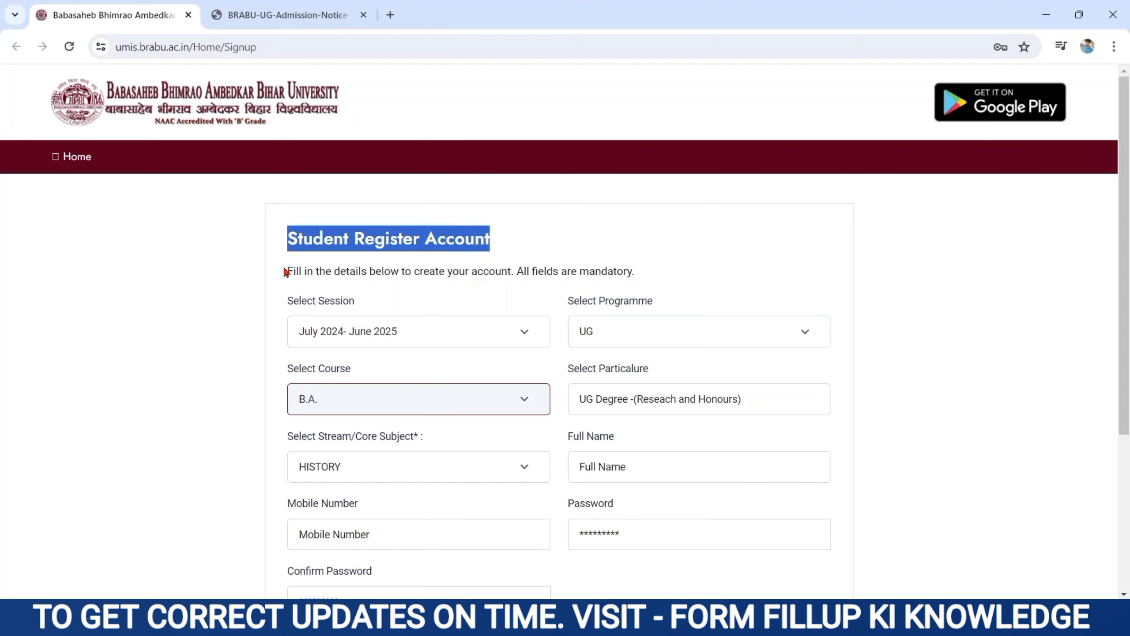
left_click_drag(286, 271, 646, 283)
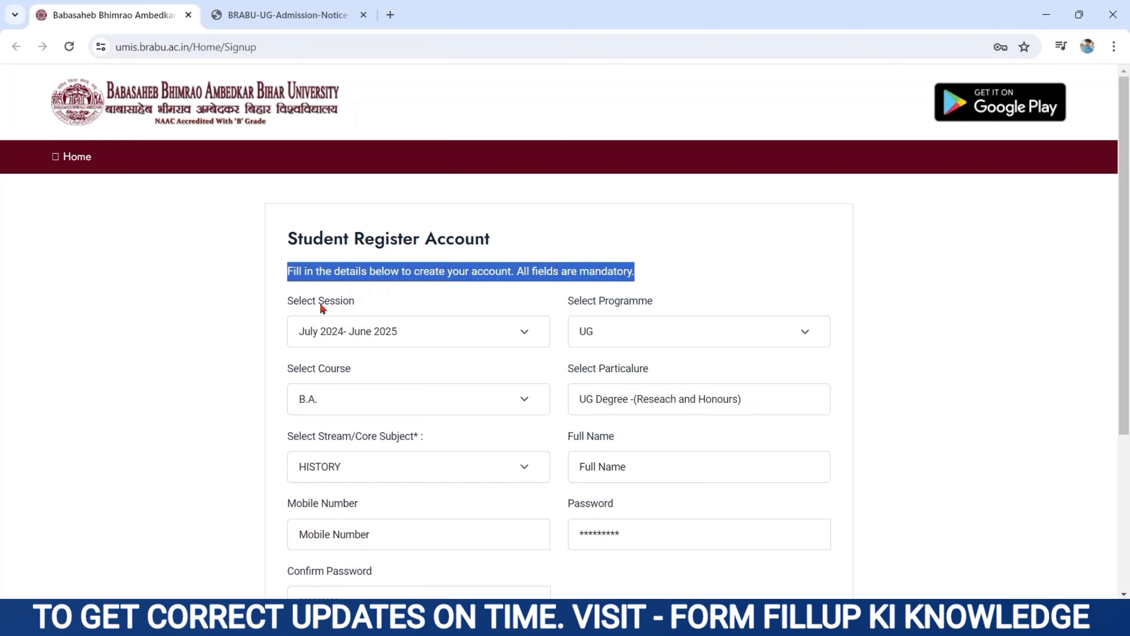
left_click(286, 302)
left_click_drag(286, 304, 346, 310)
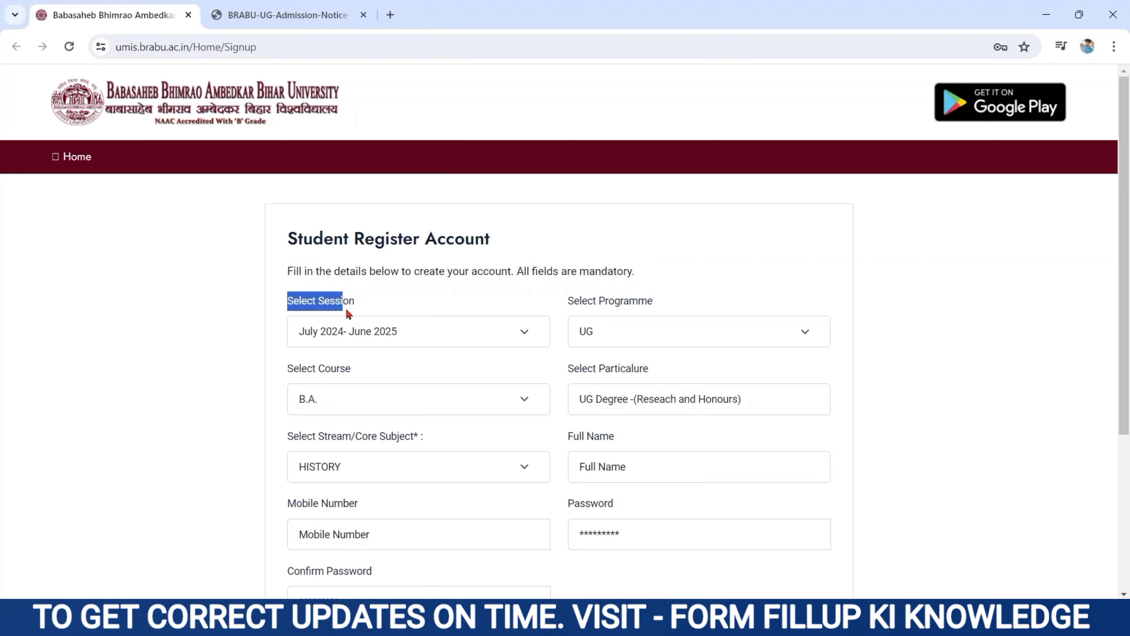
left_click(353, 340)
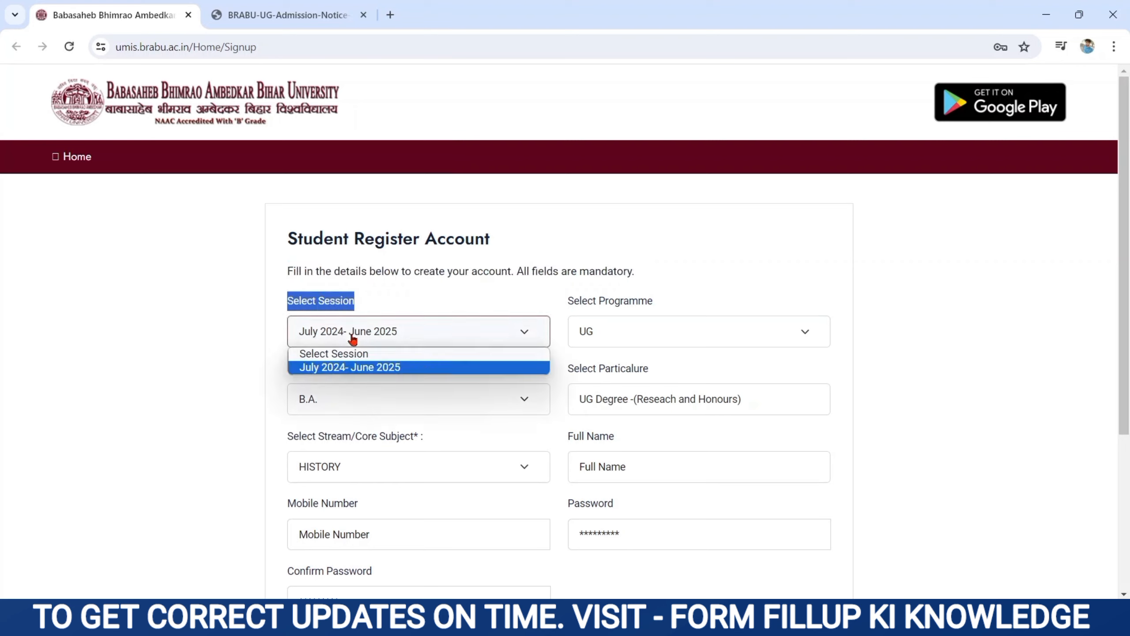
left_click(350, 367)
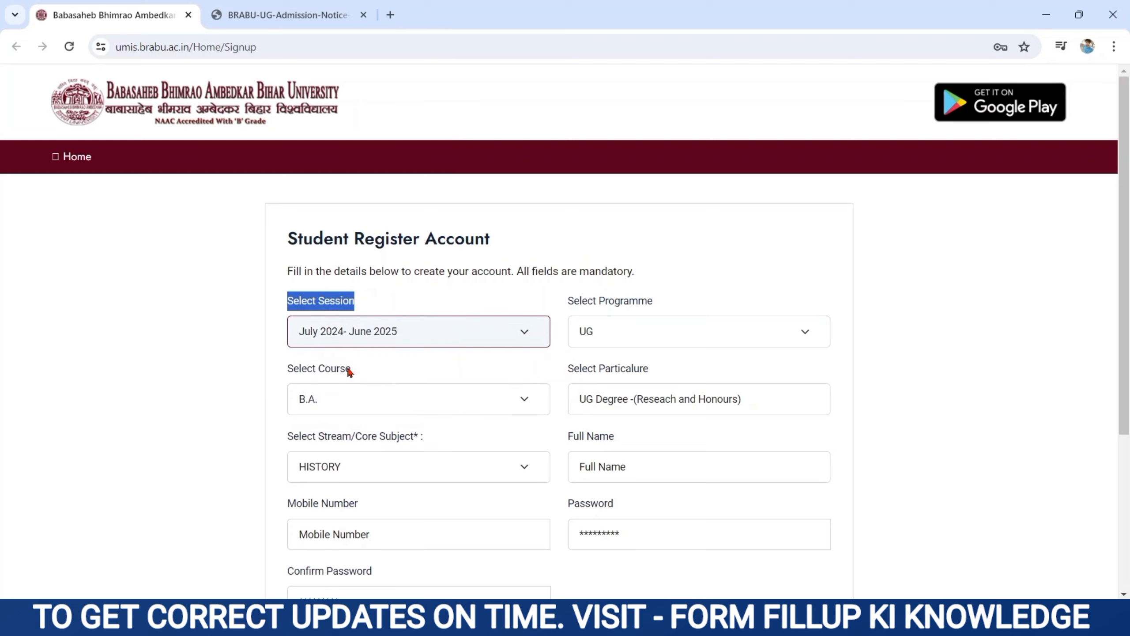
left_click_drag(572, 303, 660, 306)
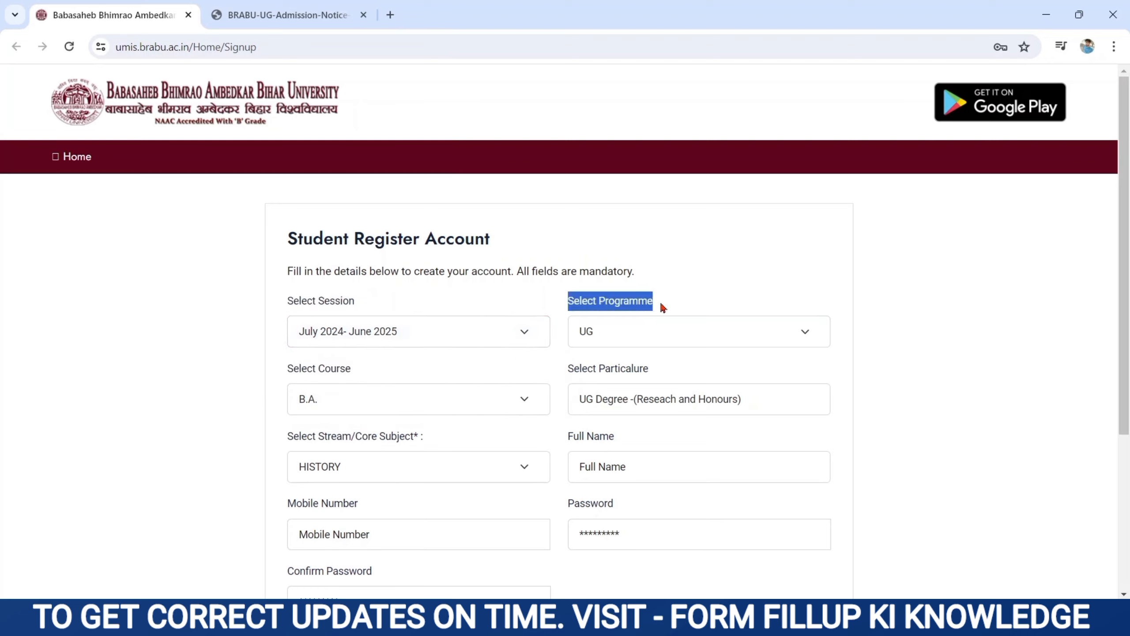
left_click(635, 344)
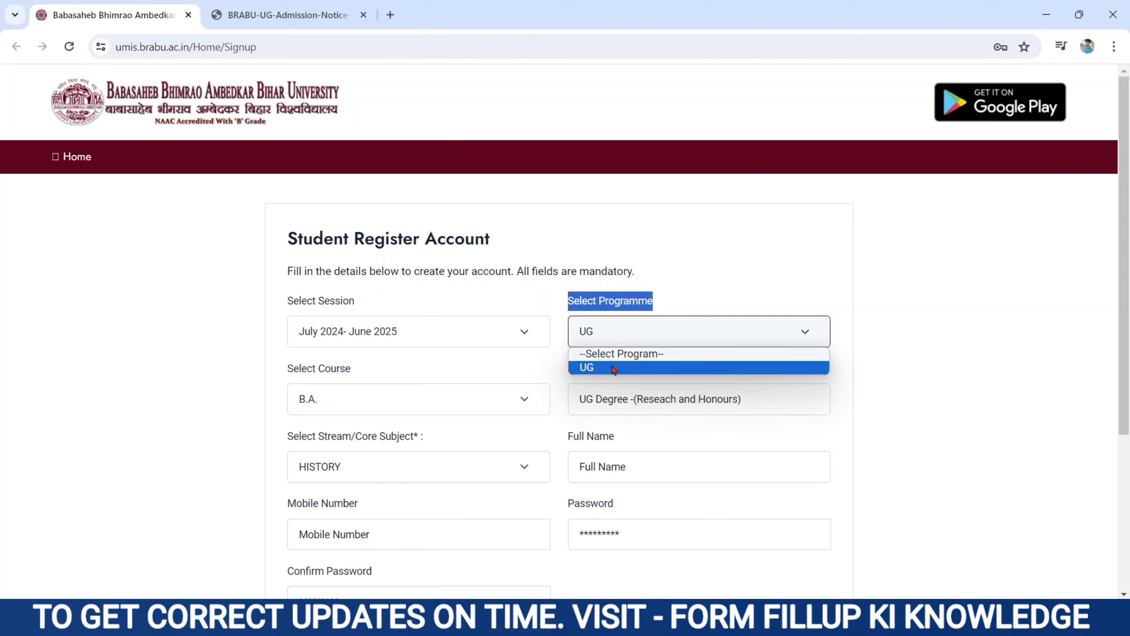
left_click(614, 368)
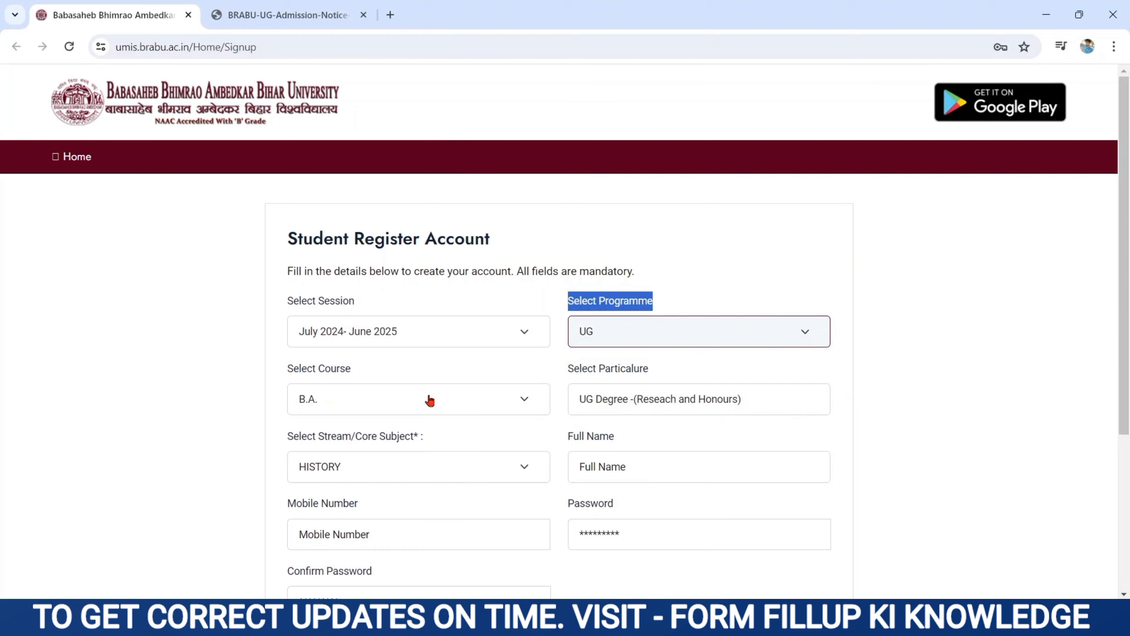
left_click_drag(283, 370, 352, 367)
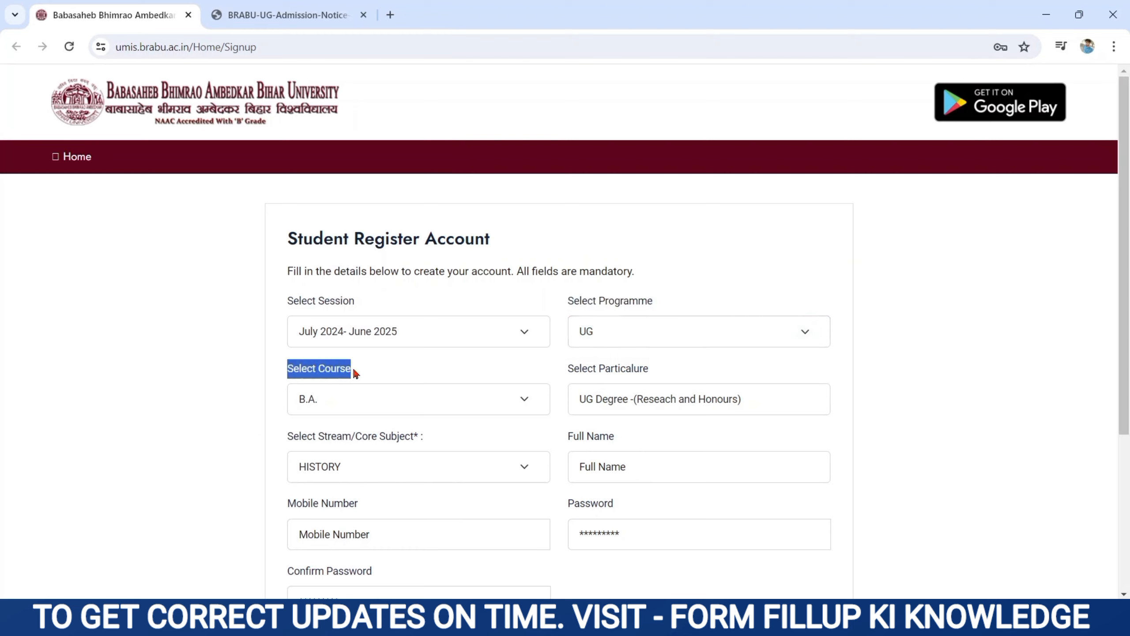
left_click(329, 403)
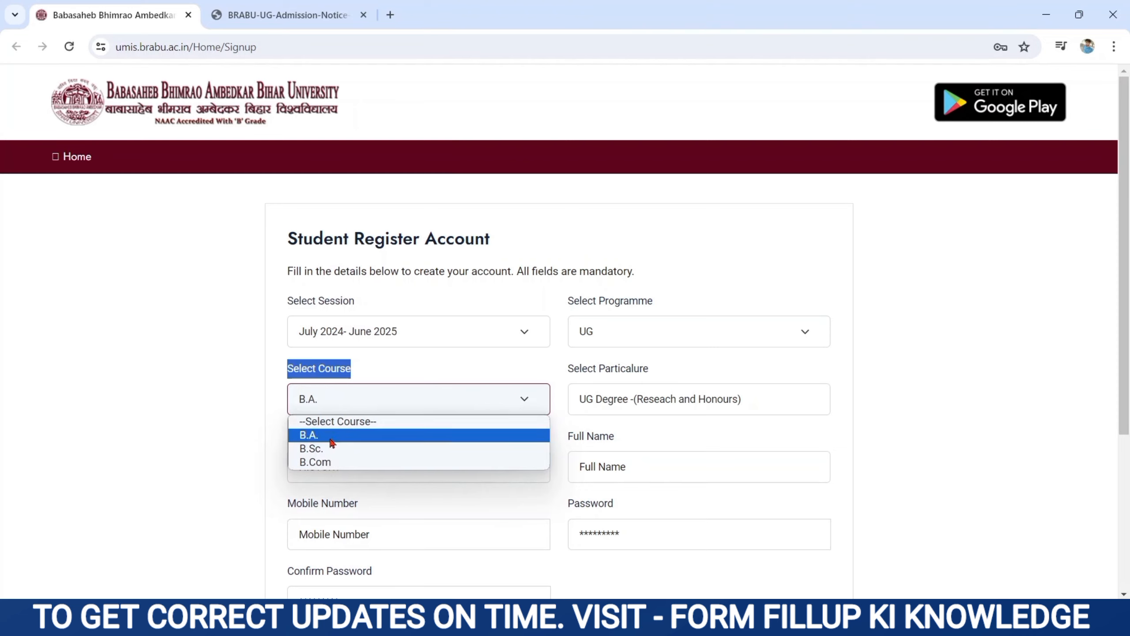
left_click(331, 440)
left_click(570, 373)
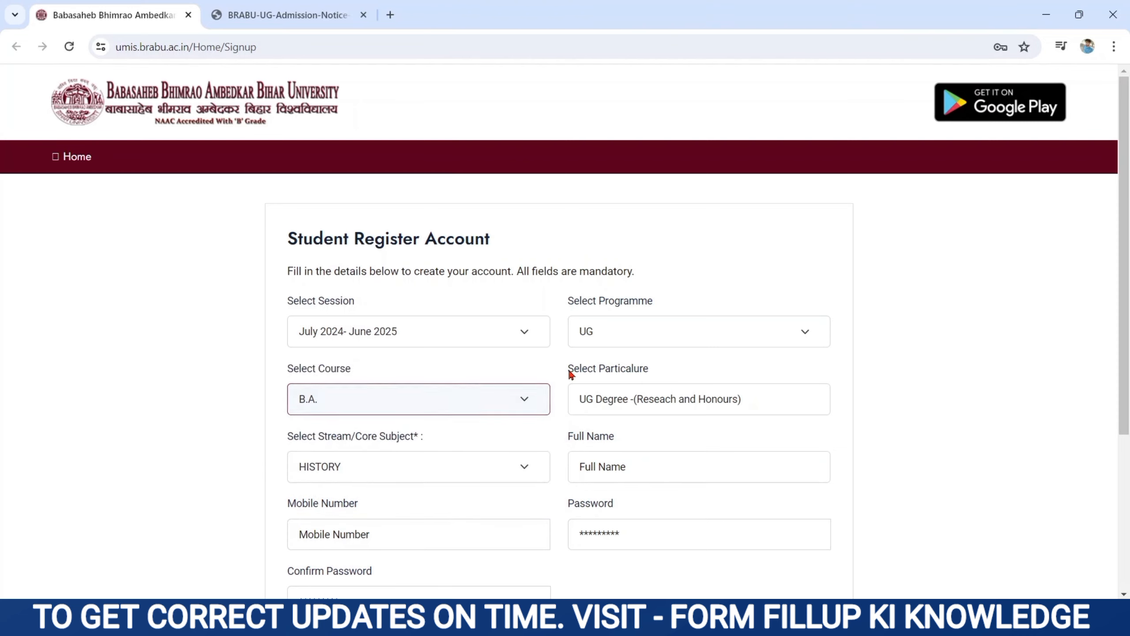
left_click_drag(570, 372, 655, 373)
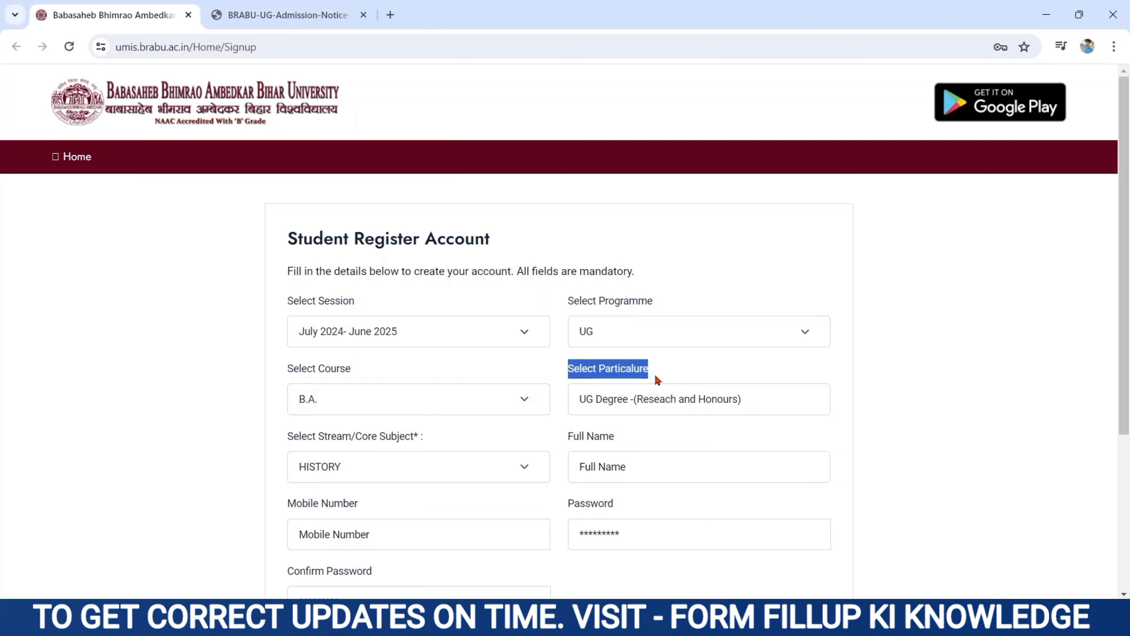
left_click(622, 396)
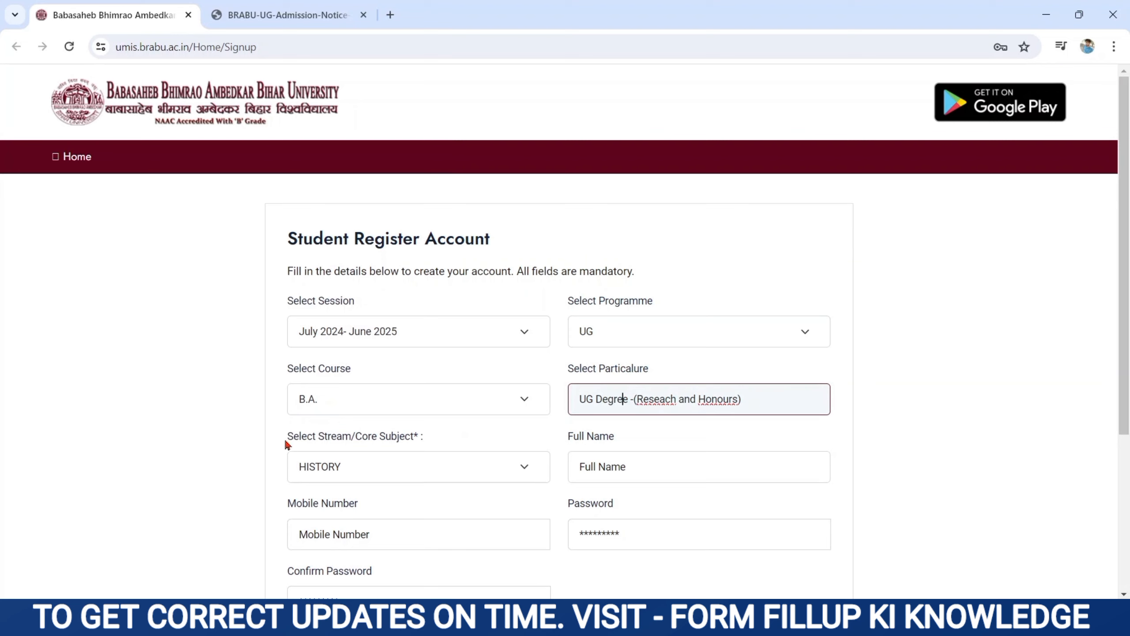
left_click_drag(286, 438, 418, 441)
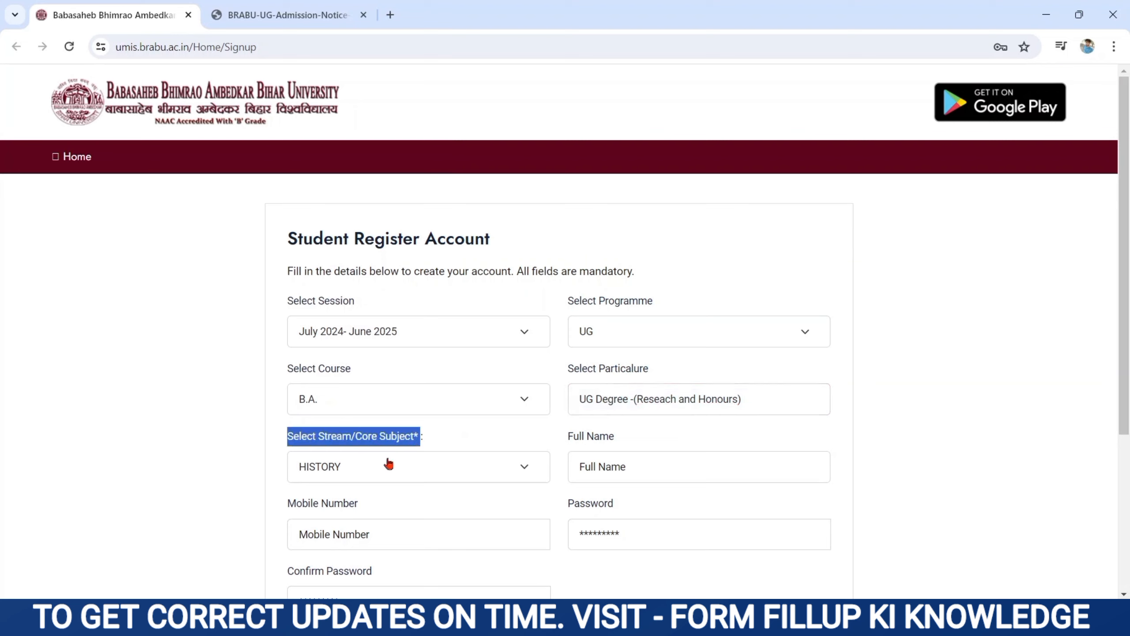
left_click(364, 478)
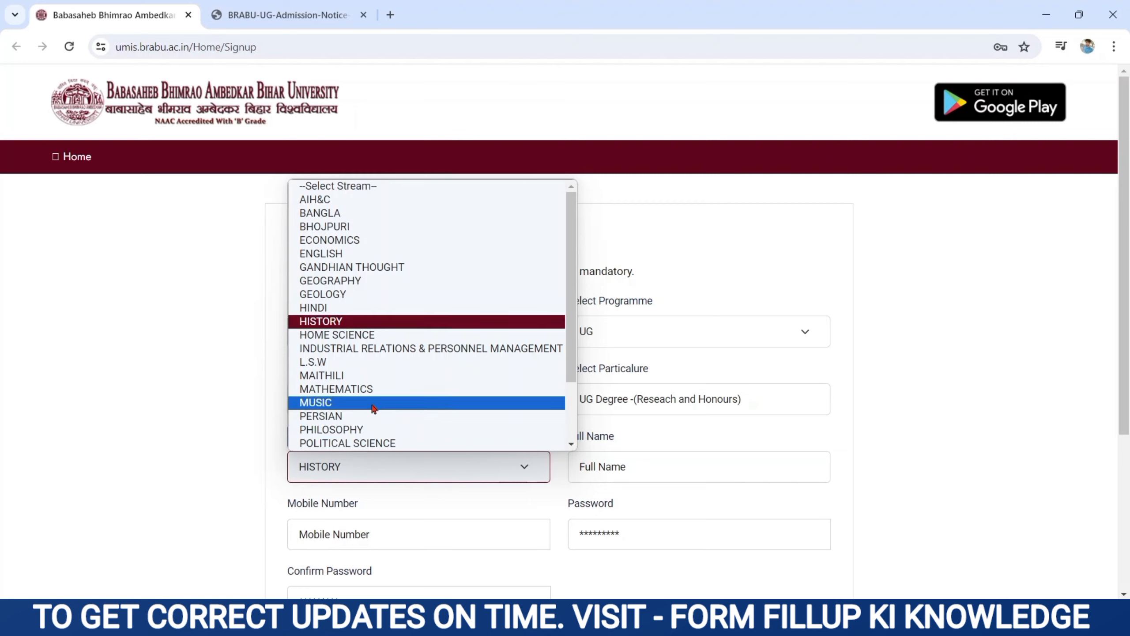
left_click(339, 324)
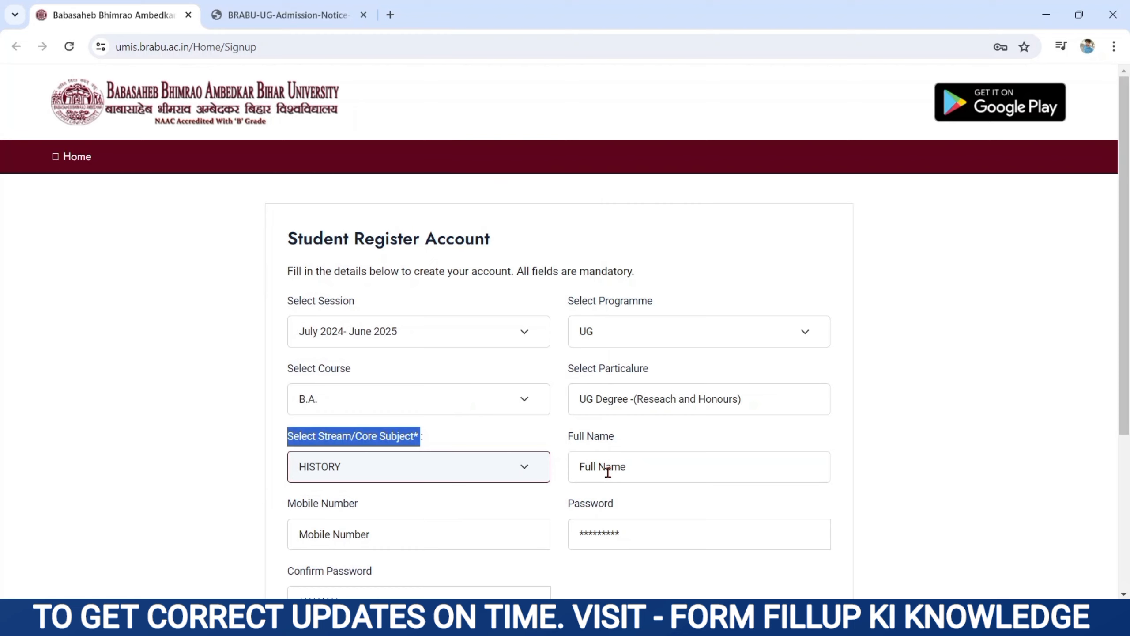
left_click_drag(570, 441, 624, 446)
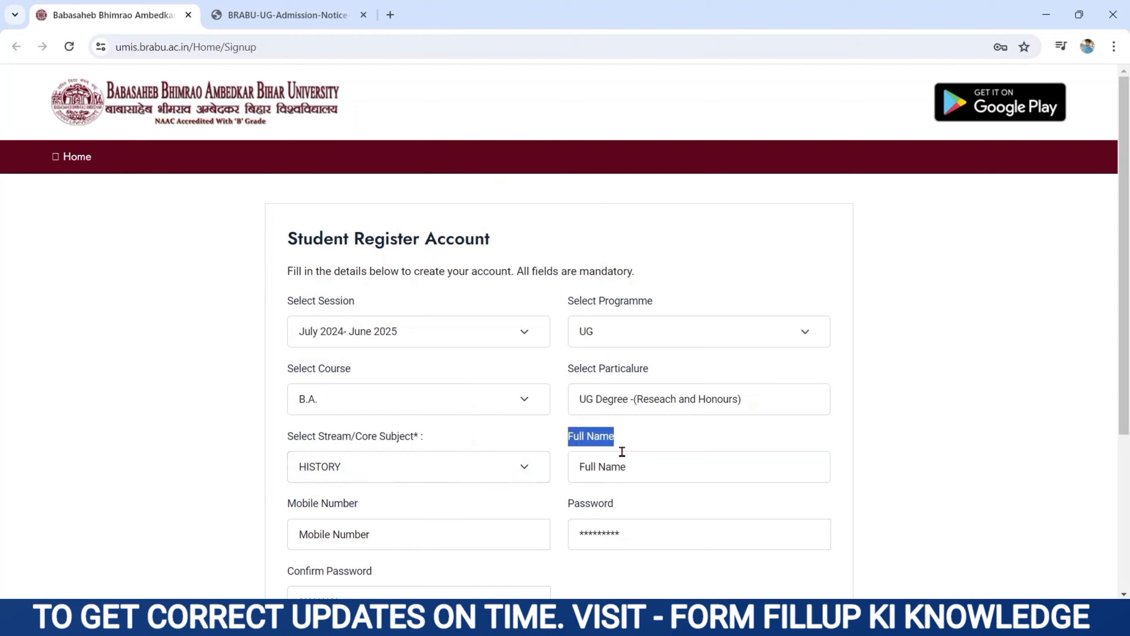
Enter the applicant's full name and mobile number in the registration form.
left_click(606, 468)
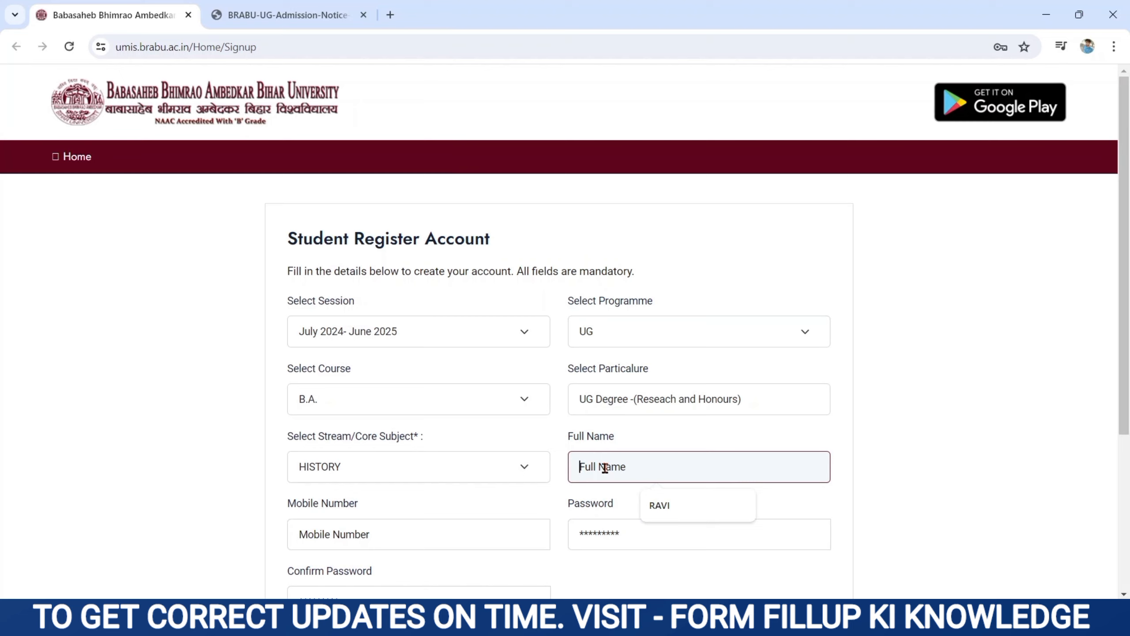
left_click(184, 487)
scroll(186, 489, "down", 1)
scroll(186, 489, "down", 3)
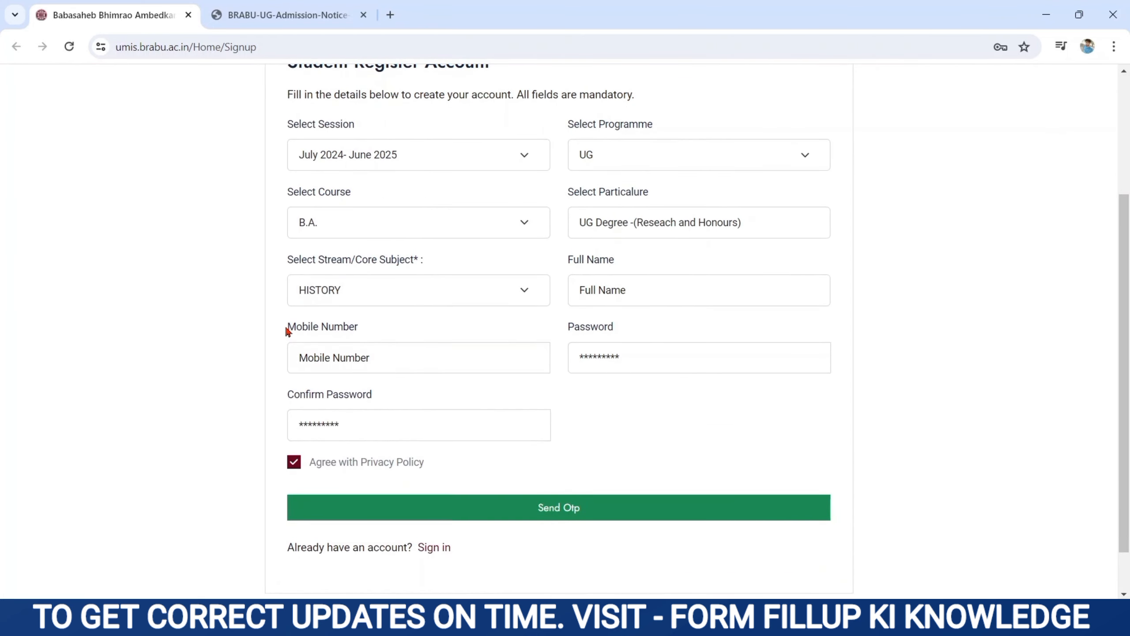
left_click_drag(287, 327, 374, 333)
left_click(341, 350)
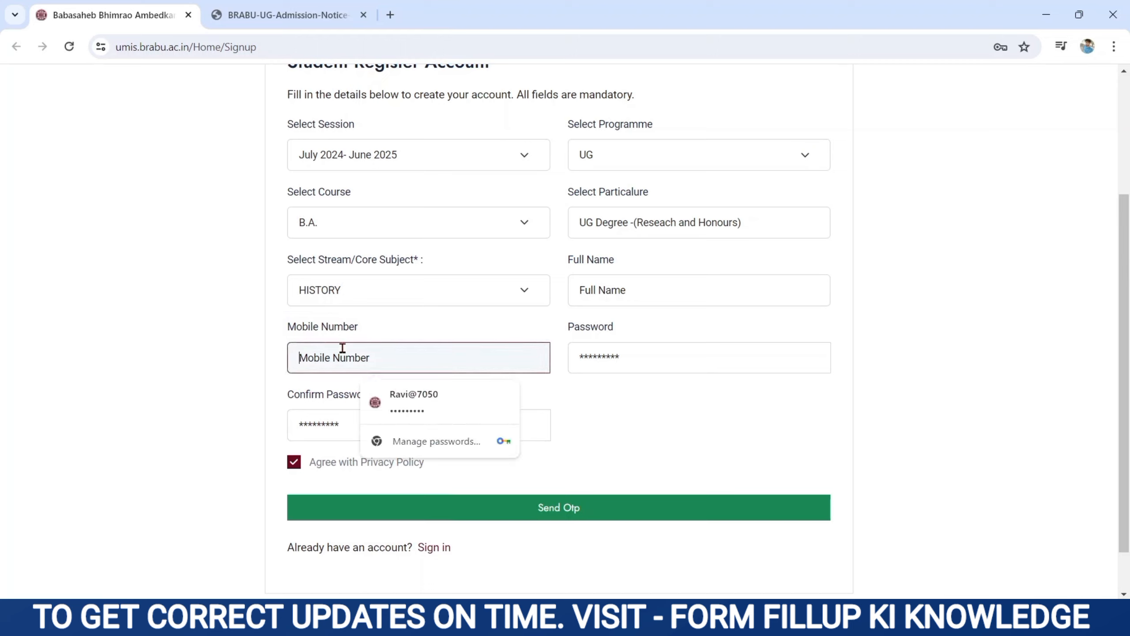
Enter the account password and re-enter it in Confirm Password.
left_click_drag(568, 327, 614, 325)
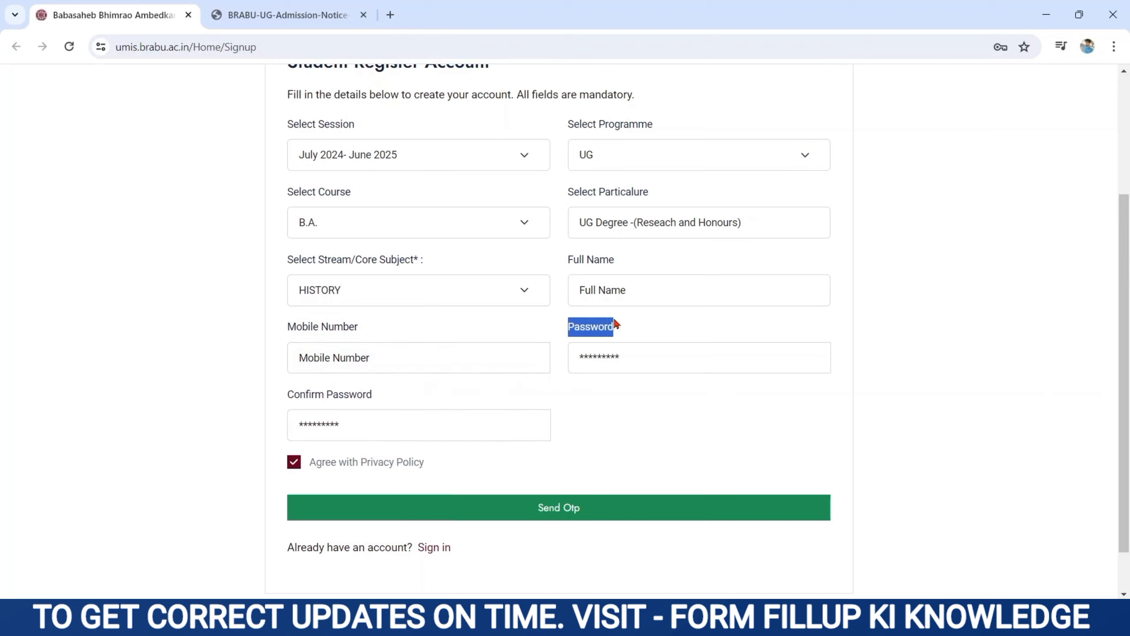
left_click(599, 355)
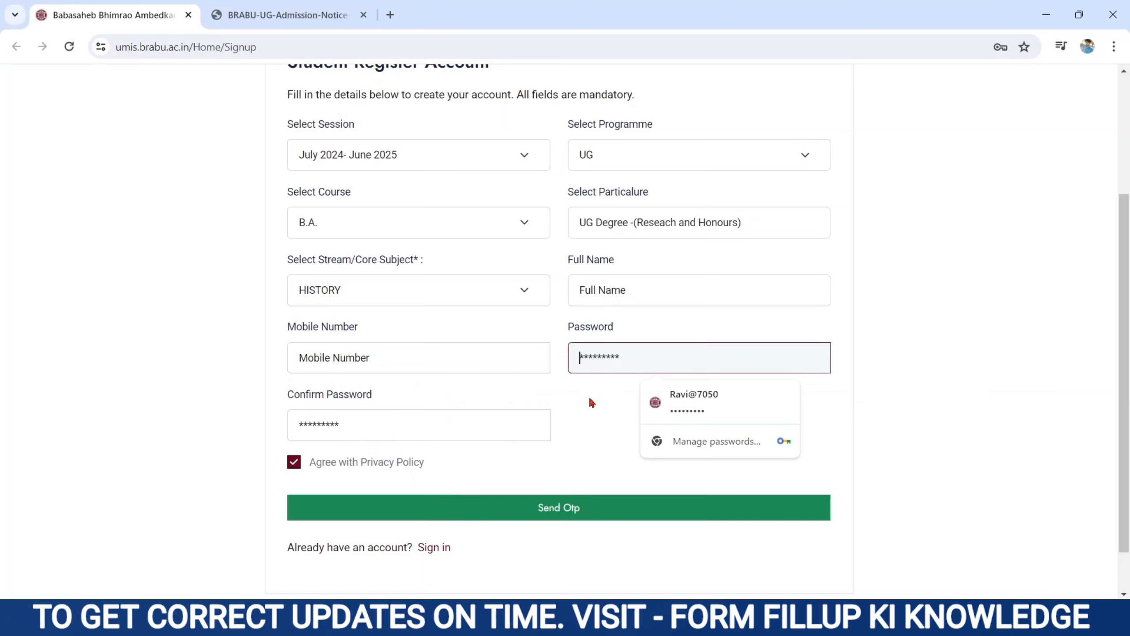
left_click_drag(590, 399, 335, 424)
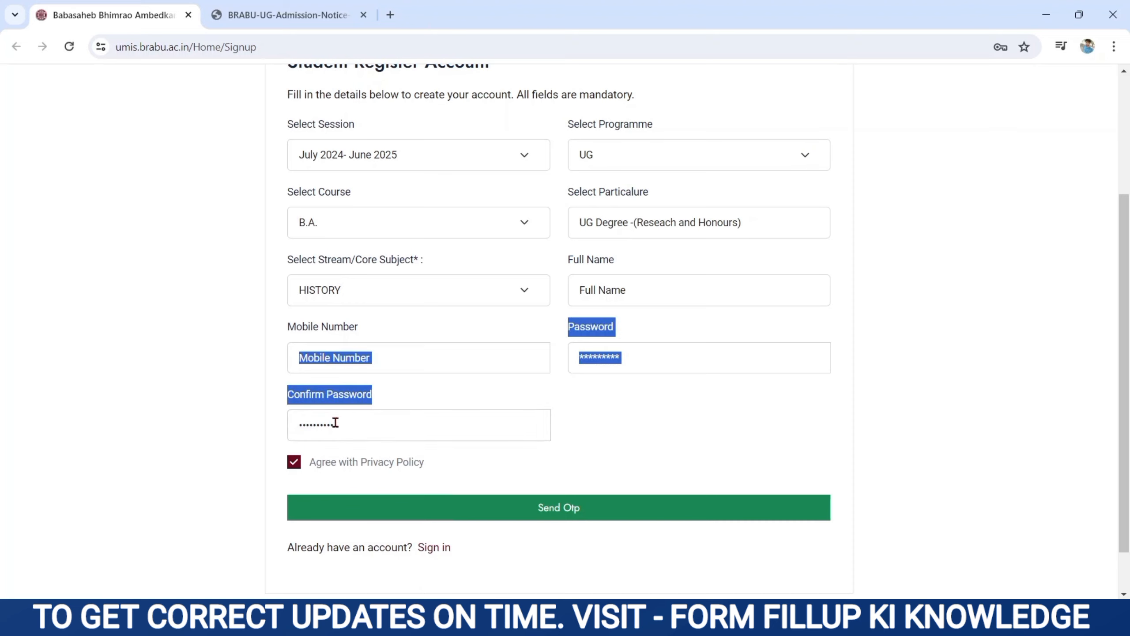
double_click(335, 423)
left_click(336, 423)
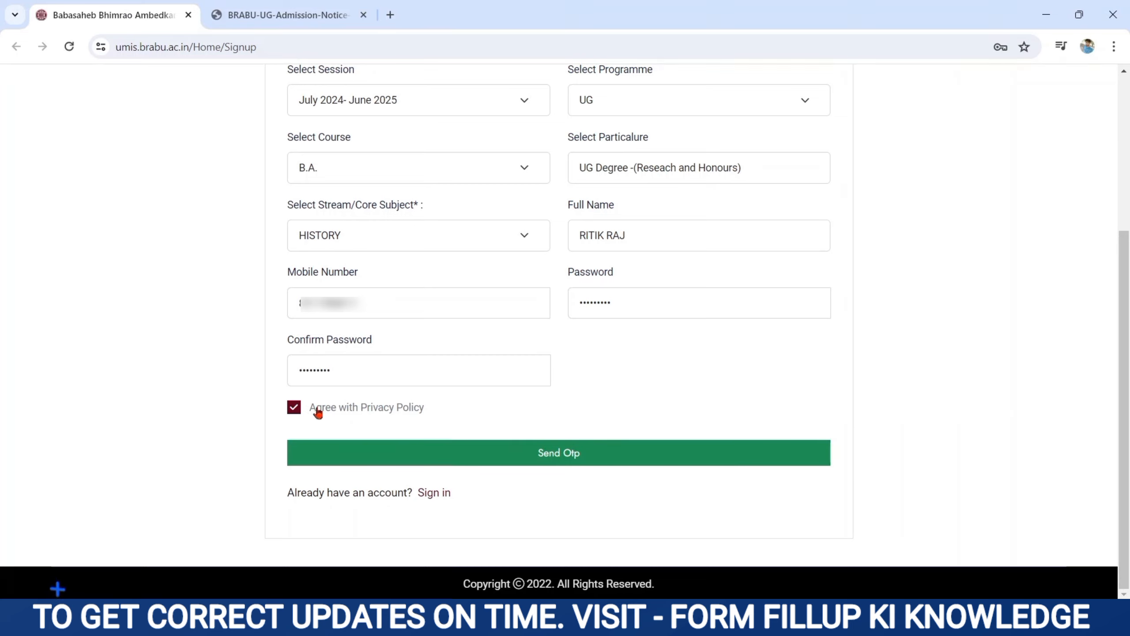
Agree to the Privacy Policy and request an OTP for the mobile number.
left_click(293, 407)
left_click(293, 407)
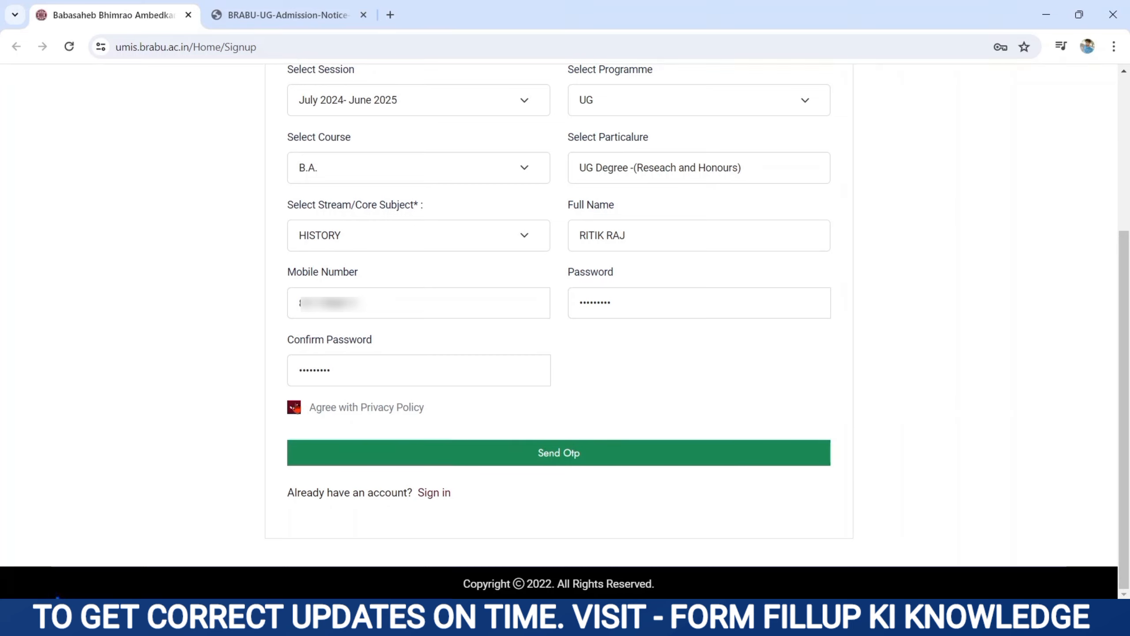
left_click(499, 453)
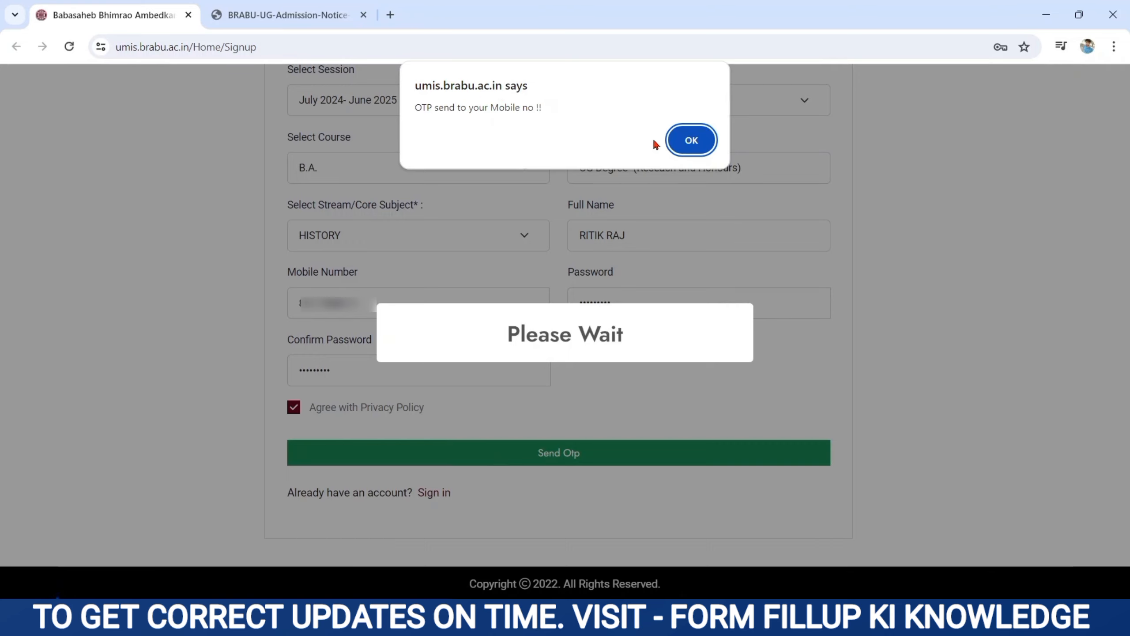
Enter the received OTP to verify and create the account, then dismiss the success alert.
left_click(689, 140)
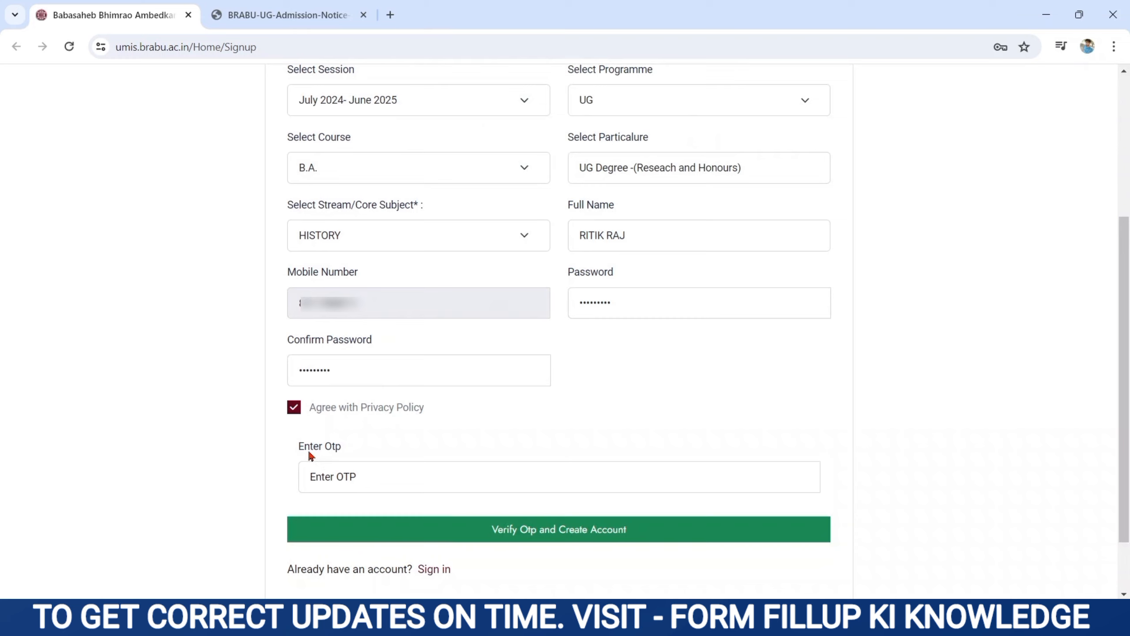
left_click_drag(303, 448, 357, 449)
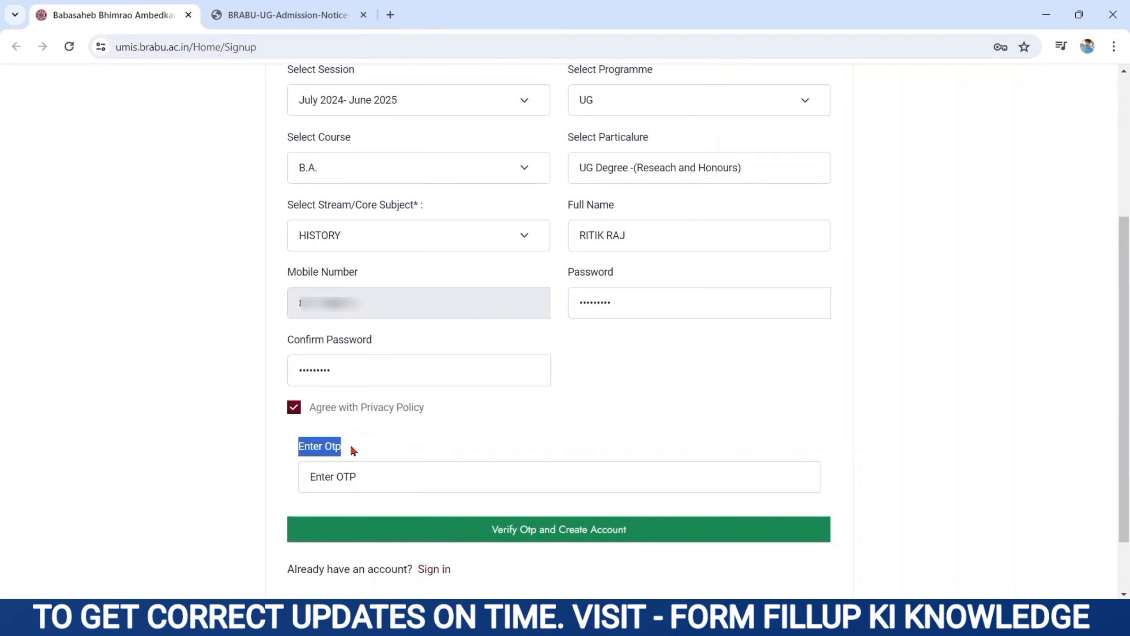
left_click(321, 492)
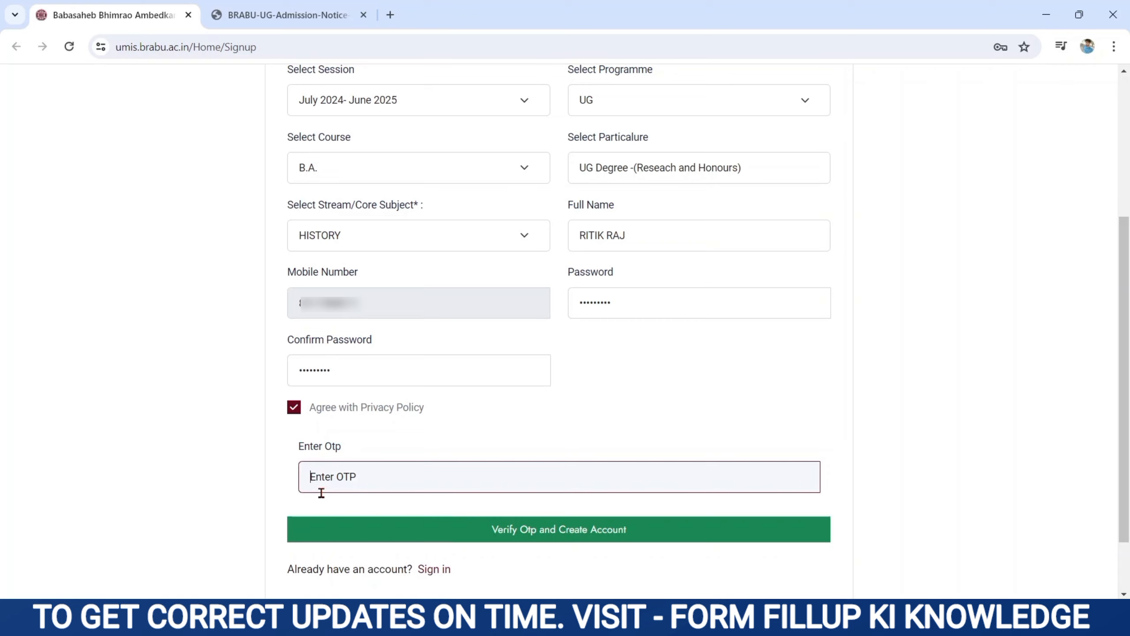
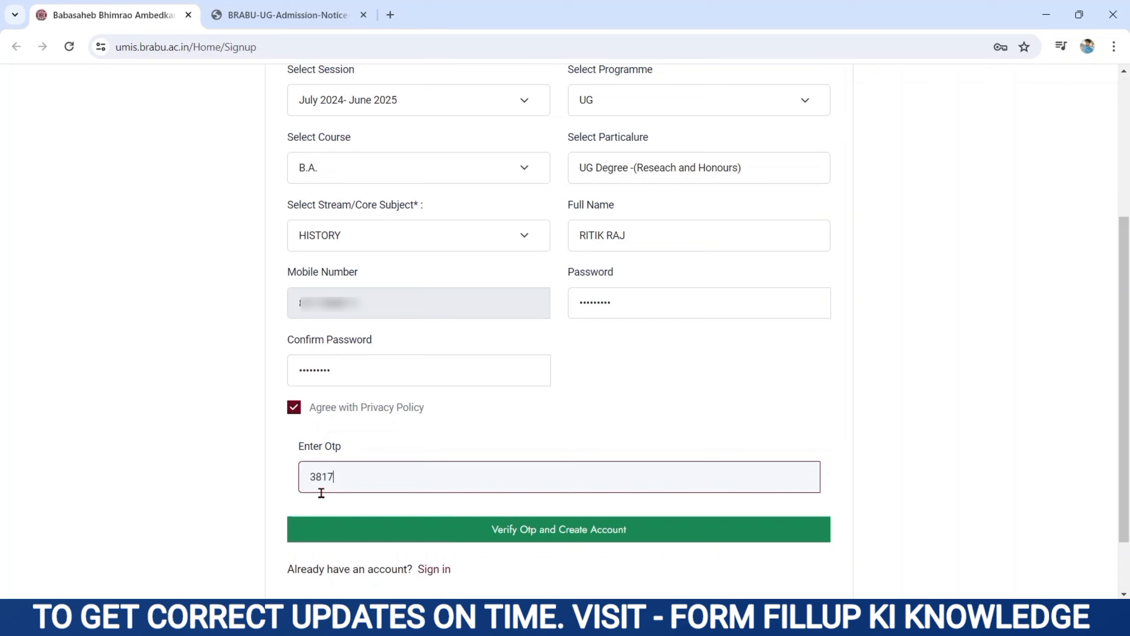
left_click(498, 534)
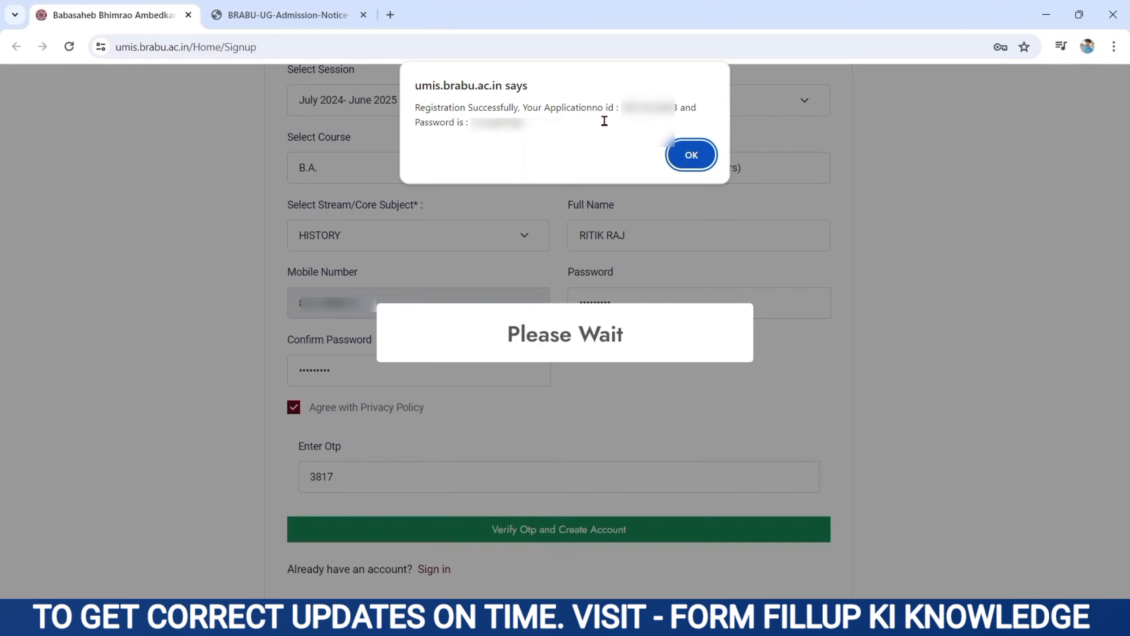
left_click(619, 106)
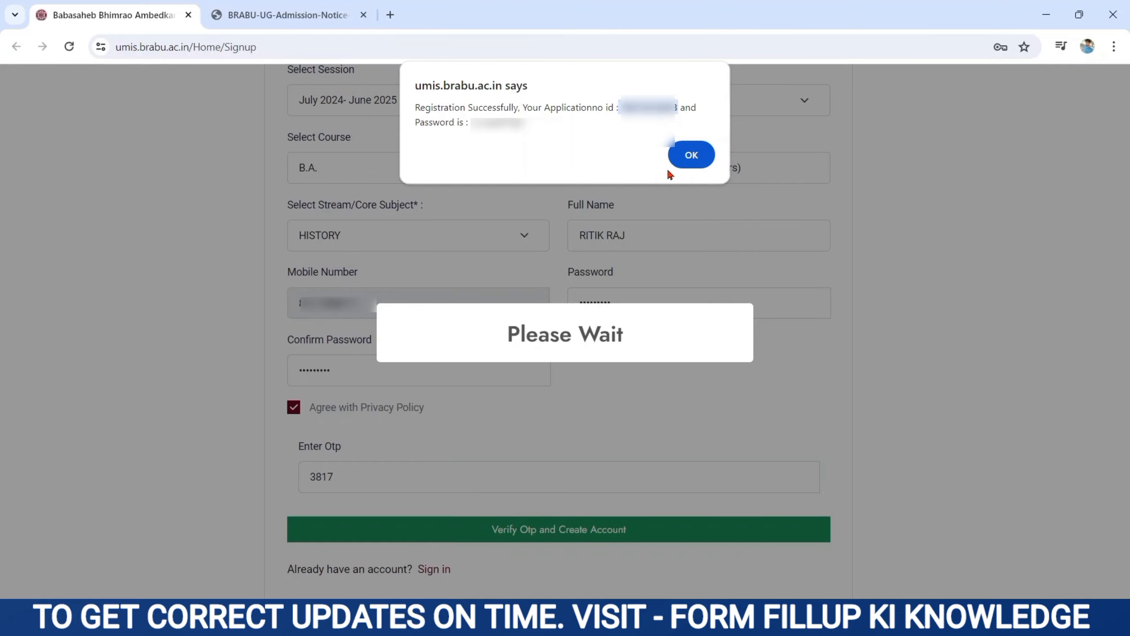
left_click(691, 156)
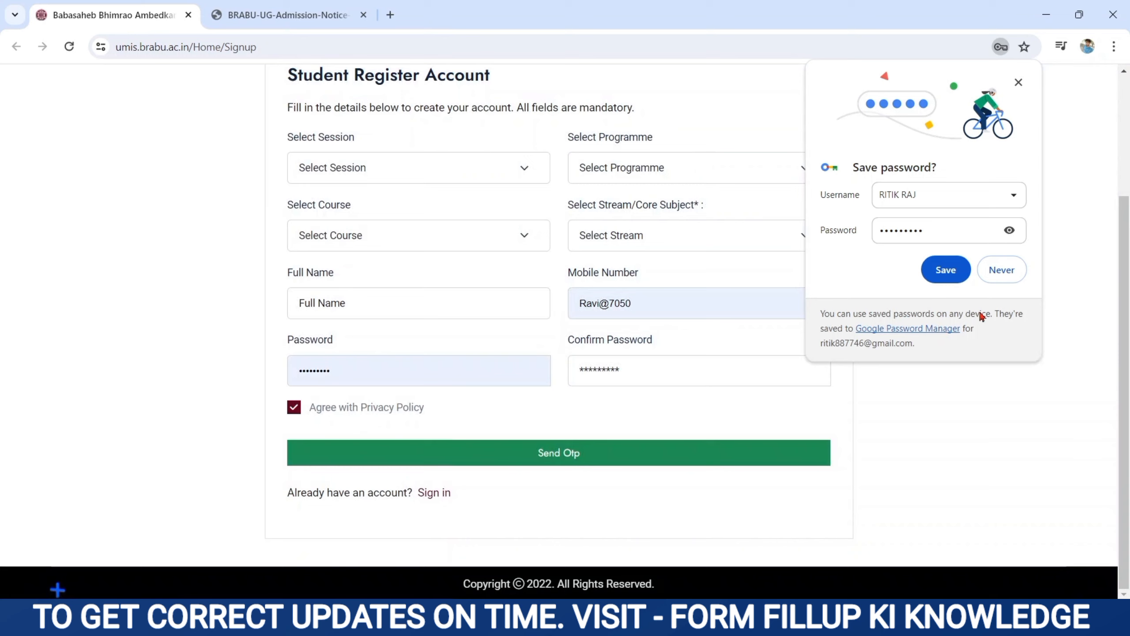
Decline the browser's offer to save the password and go to the Sign in page.
left_click(991, 277)
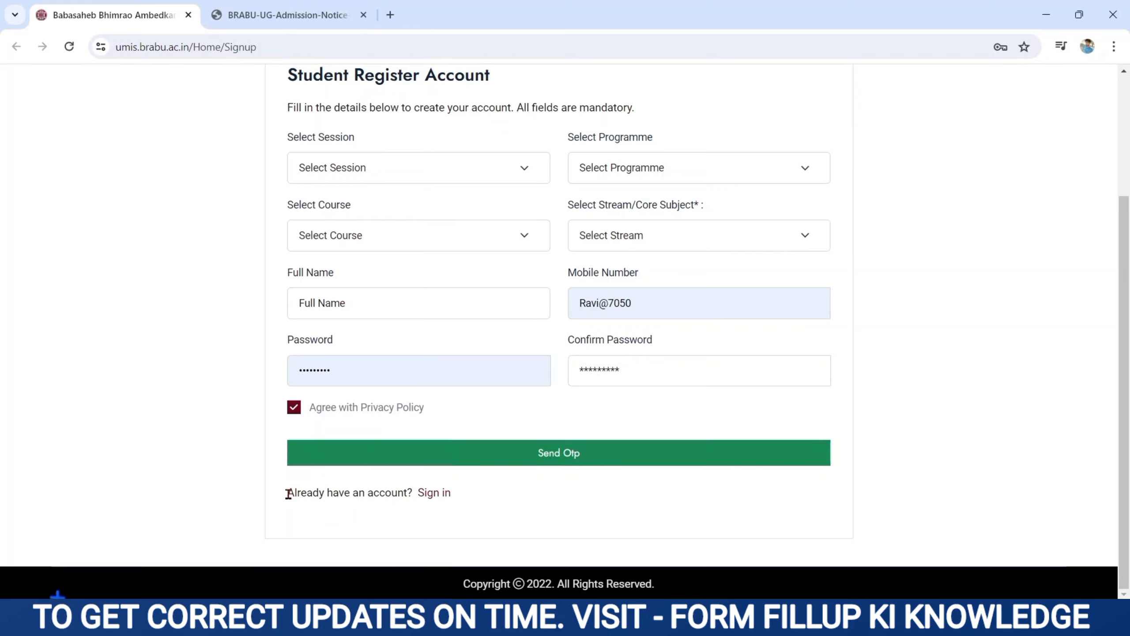
left_click_drag(287, 492, 460, 498)
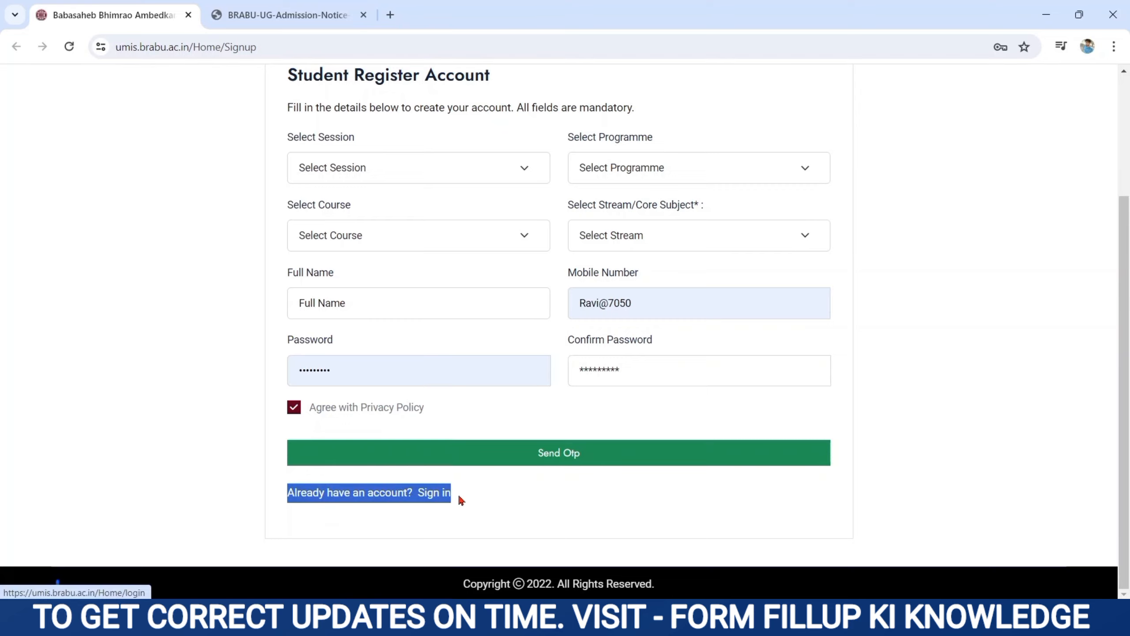
left_click(432, 493)
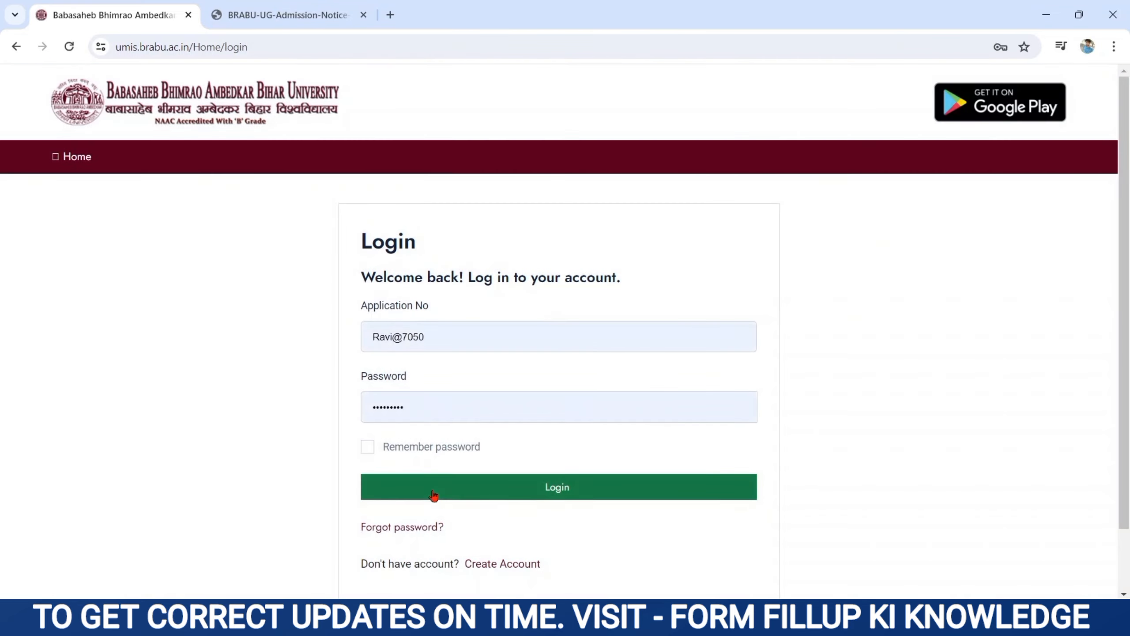
Log in with the application number and password to reach the student dashboard.
left_click(438, 342)
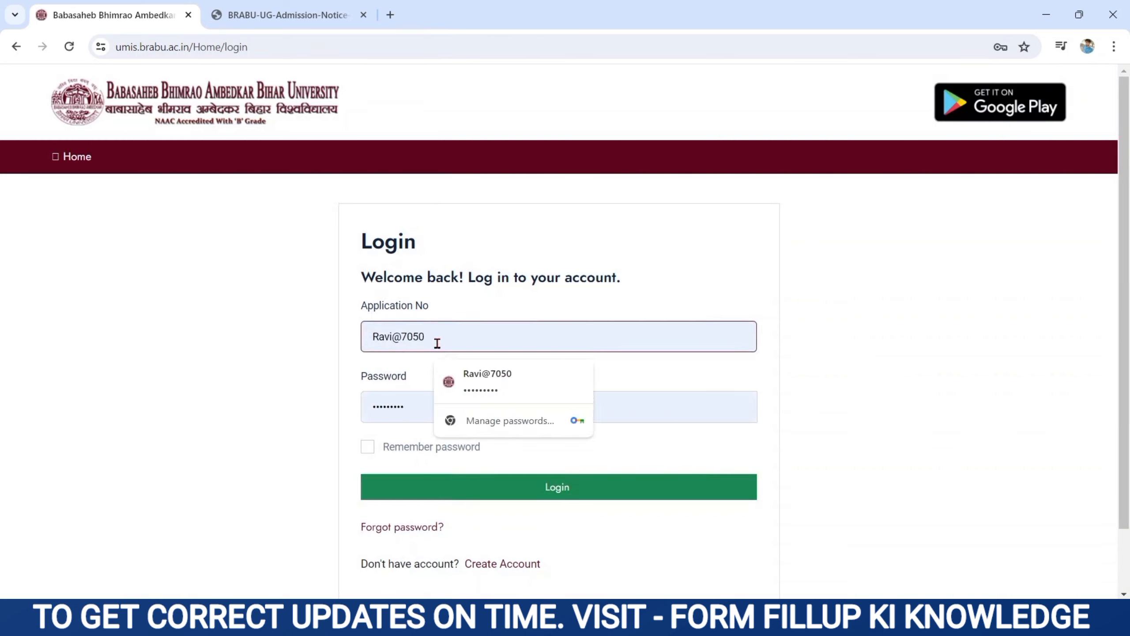
key("BackSpace")
key("BackSpace")
key("BackSpace")
key("BackSpace")
key("BackSpace")
key("BackSpace")
key("BackSpace")
key("BackSpace")
key("BackSpace")
left_click(436, 337)
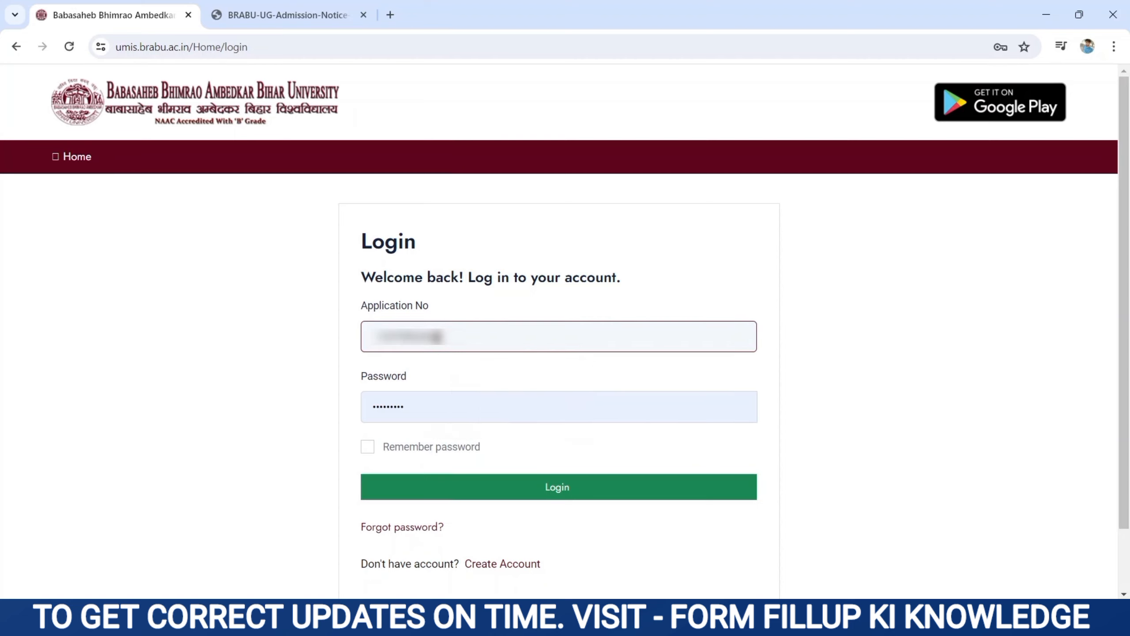
double_click(366, 375)
left_click(406, 405)
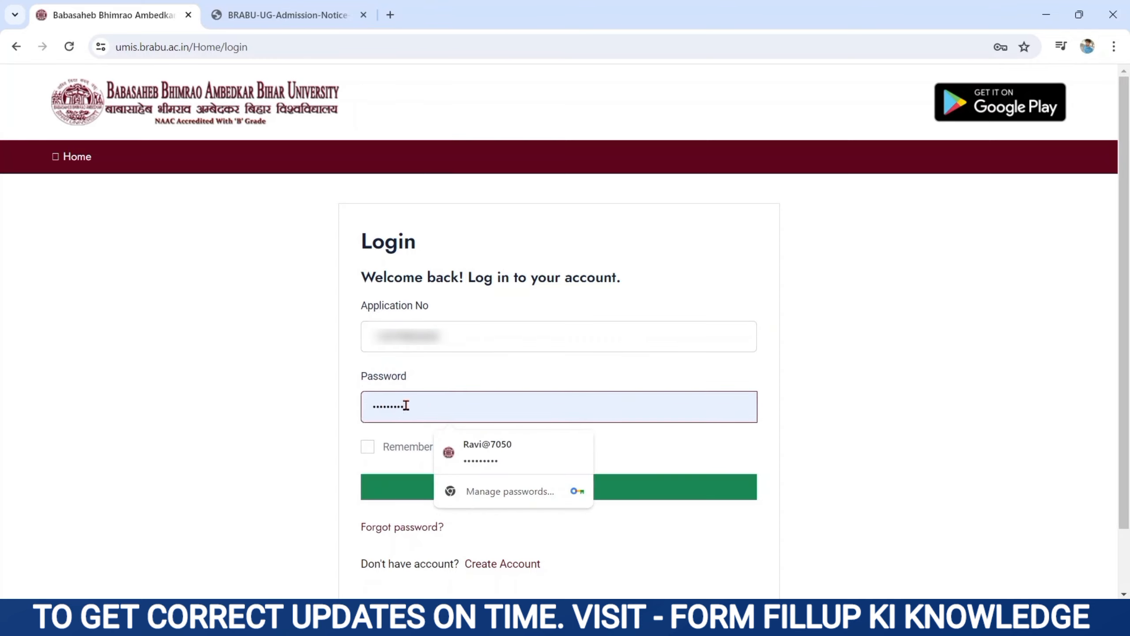
left_click(925, 471)
left_click(642, 491)
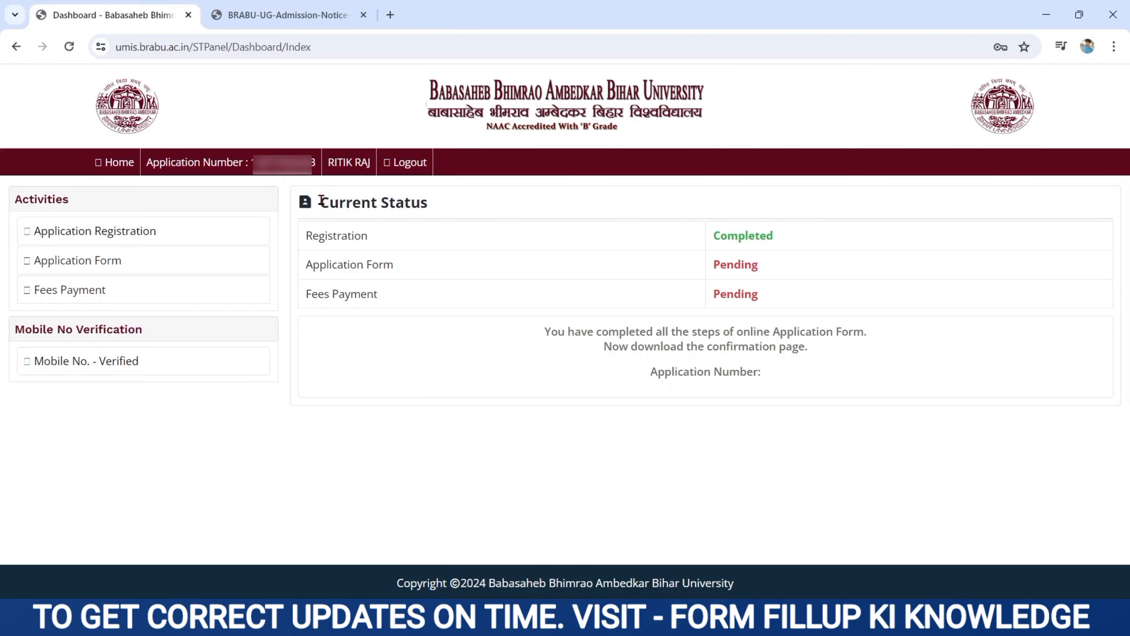
Review the Registration, Application Form and Fees Payment statuses, then go to the Application Form page.
left_click_drag(321, 201, 445, 200)
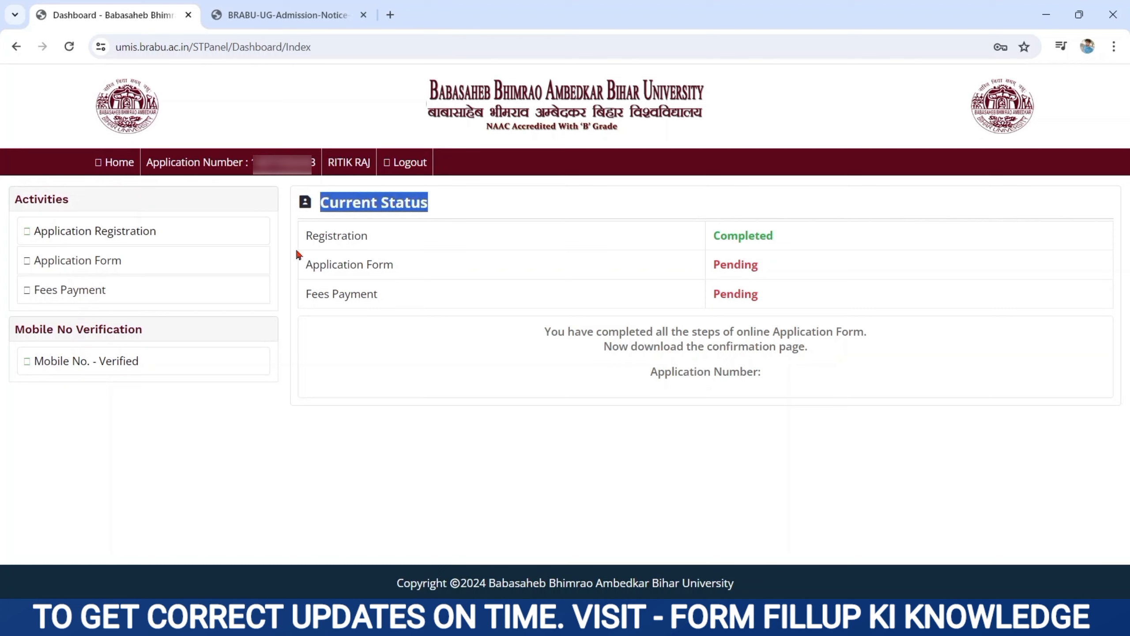
left_click_drag(305, 237, 453, 244)
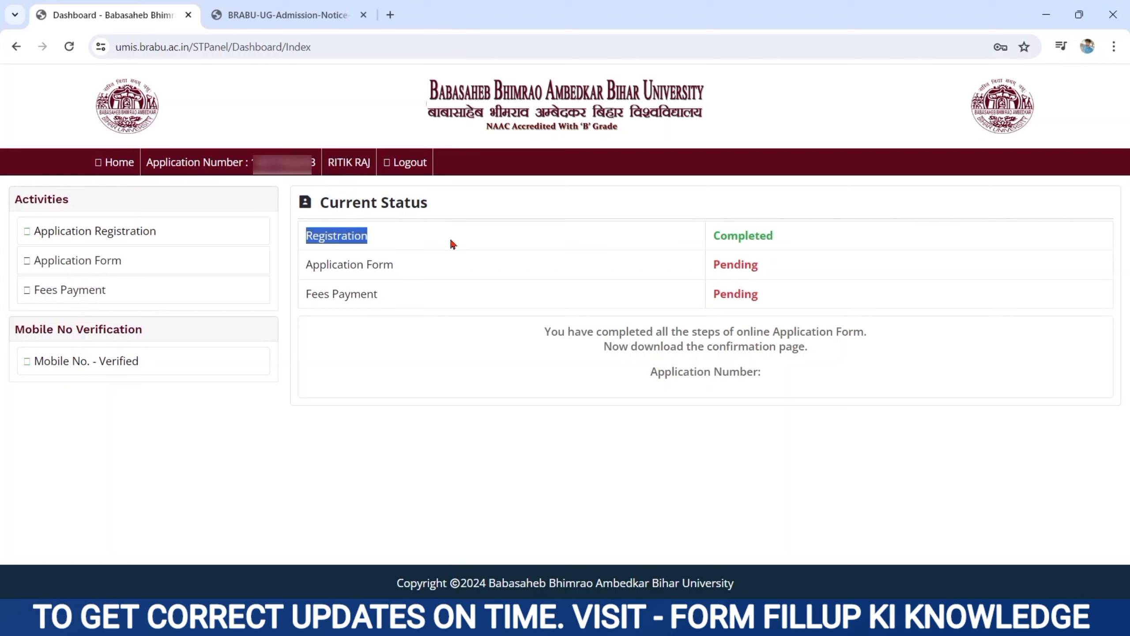
left_click_drag(641, 242, 771, 290)
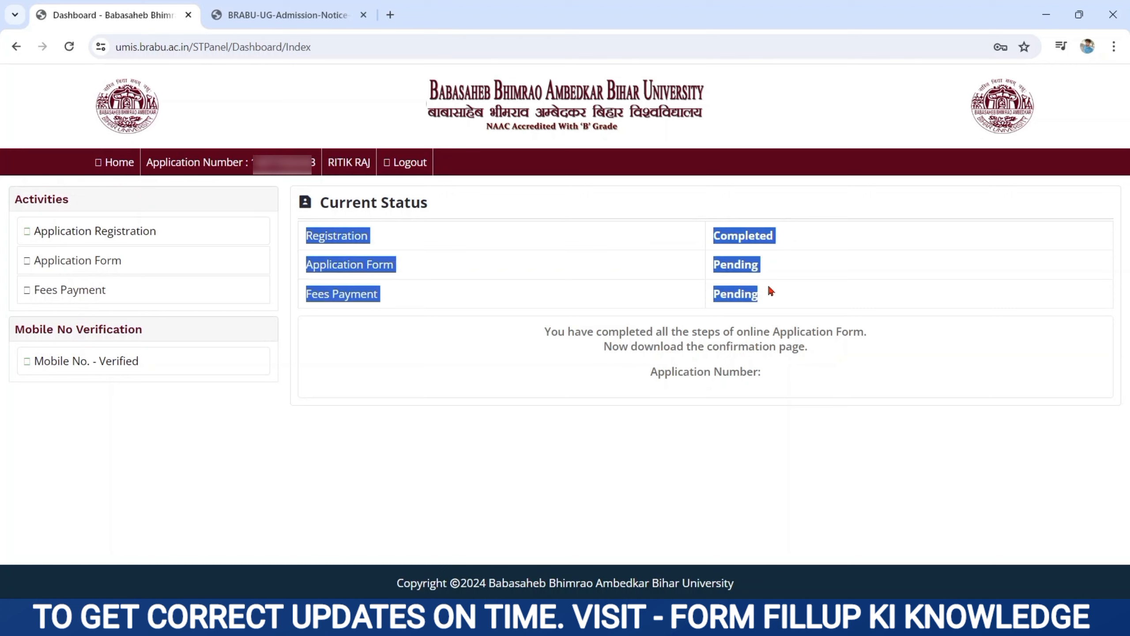
left_click(304, 416)
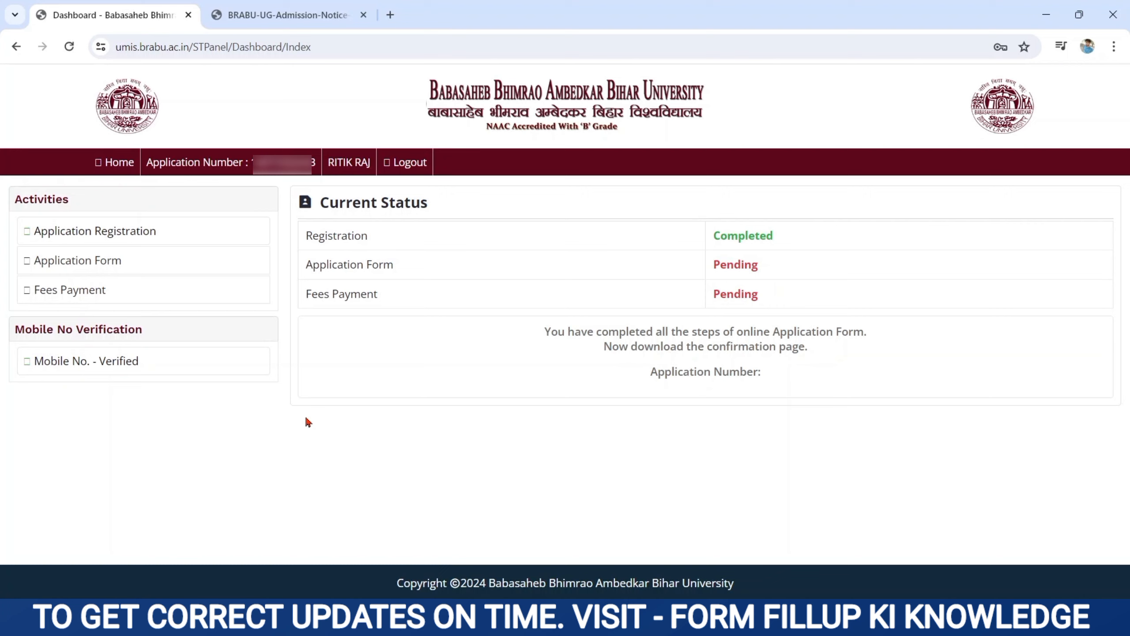
left_click(109, 262)
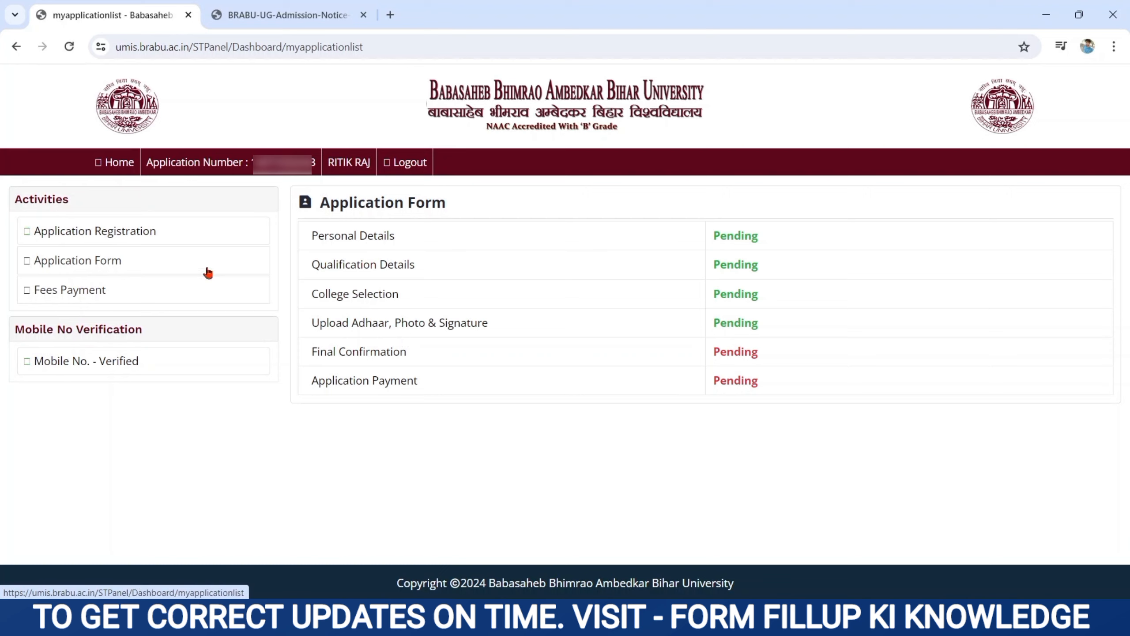
Open Personal Details and check the prefilled Regular admission, UG, B.A. and HISTORY values.
left_click(338, 241)
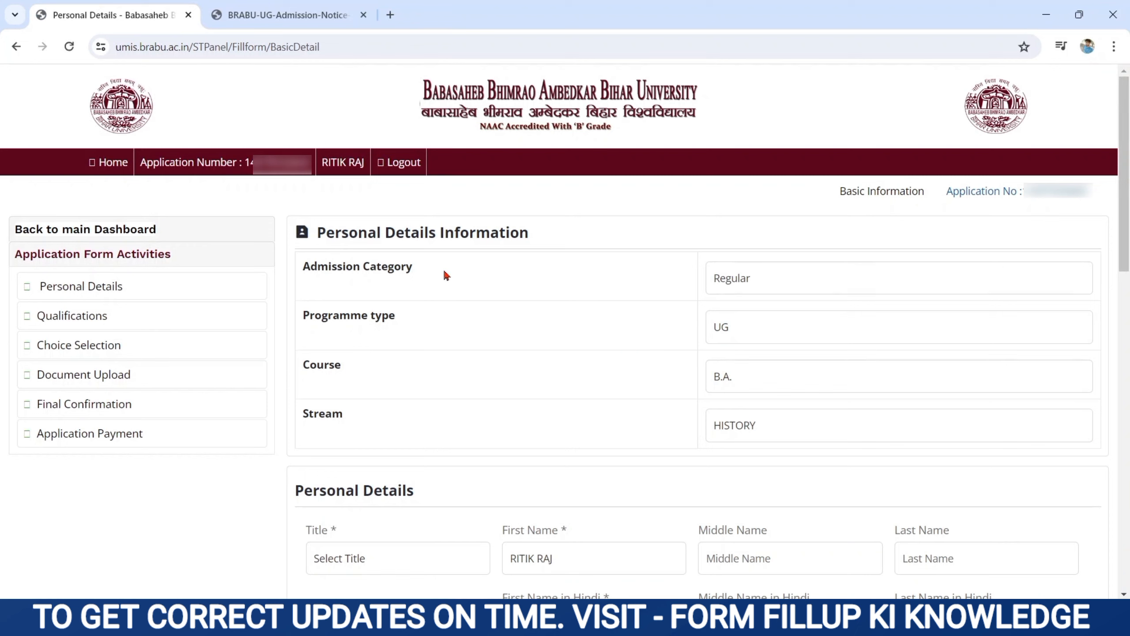
left_click_drag(303, 265, 427, 260)
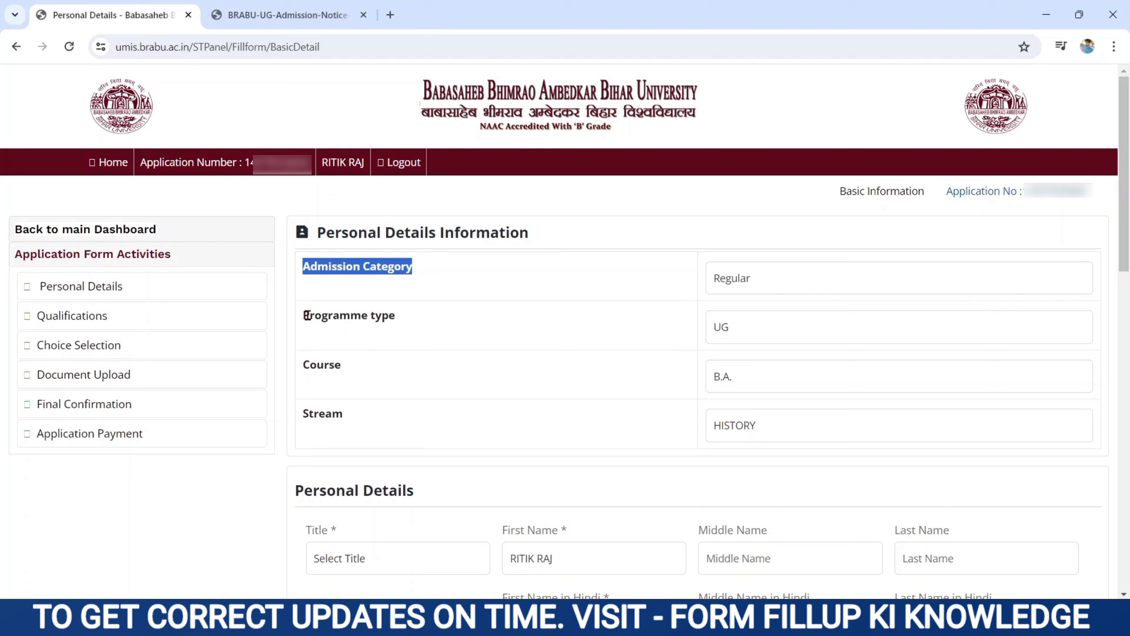
left_click_drag(305, 315, 400, 315)
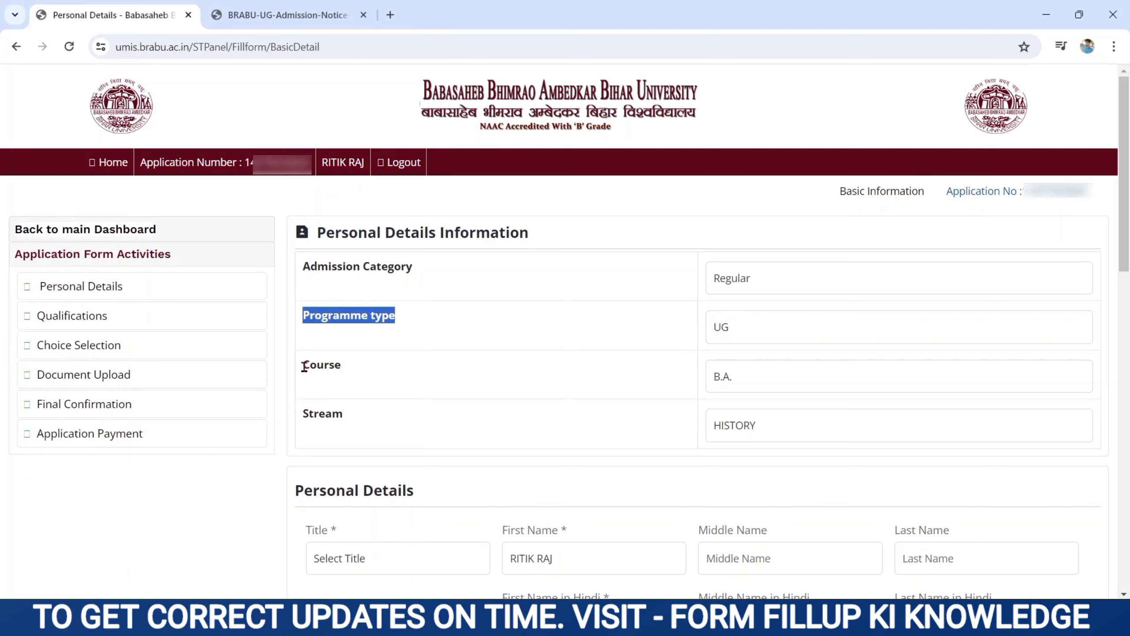
left_click_drag(303, 364, 620, 395)
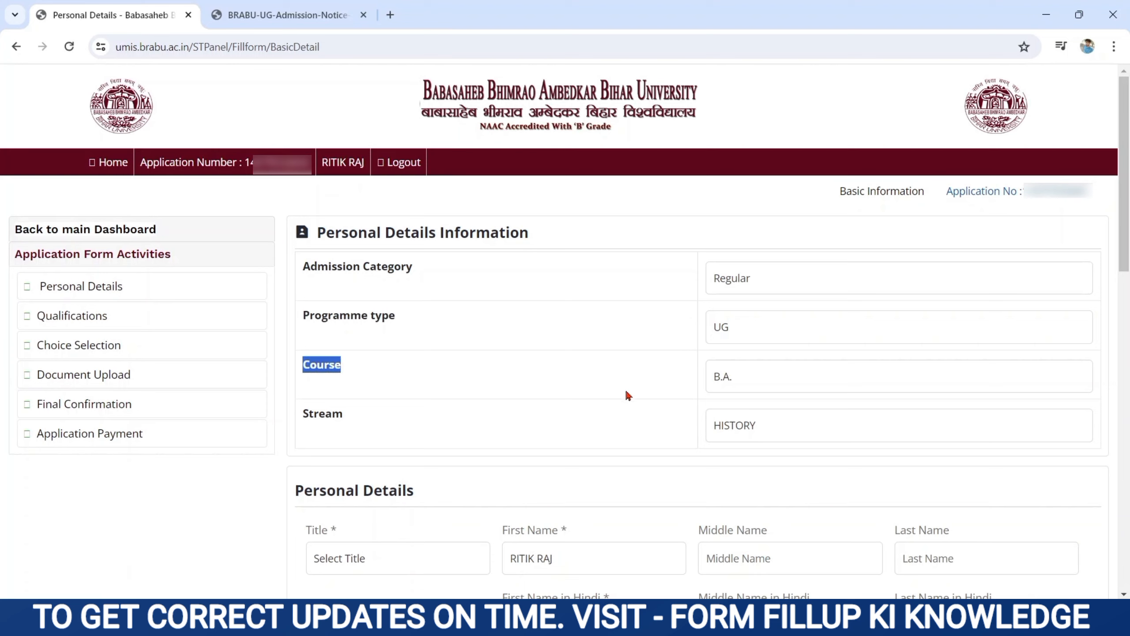
left_click_drag(300, 415, 552, 416)
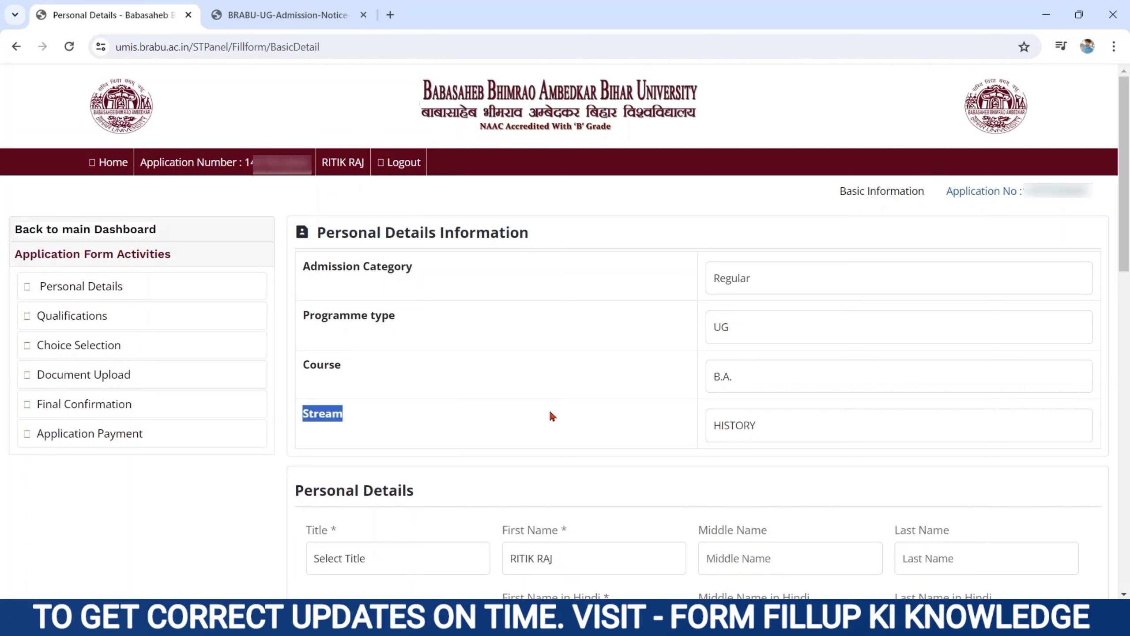
left_click(632, 408)
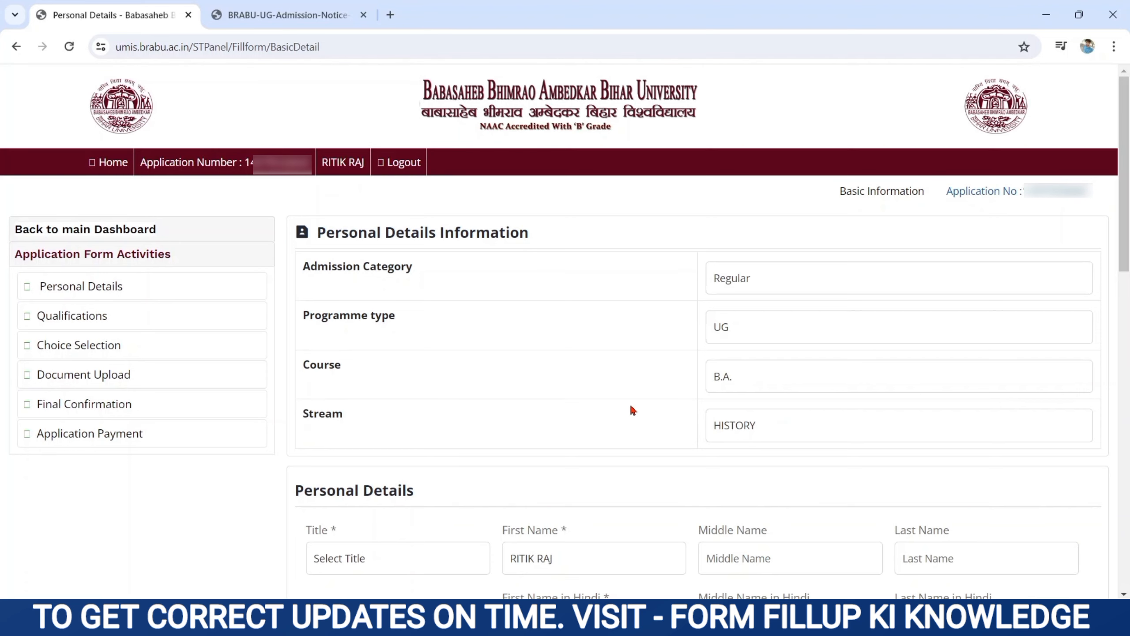
scroll(631, 409, "down", 1)
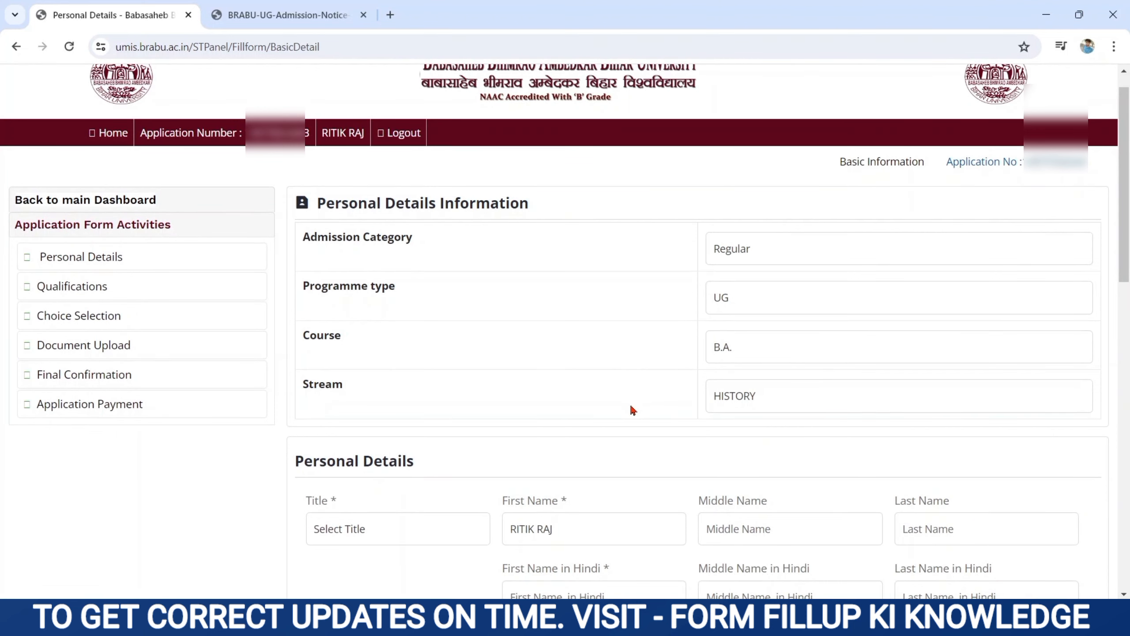
Set the title to Mr. in Personal Details.
scroll(631, 407, "down", 8)
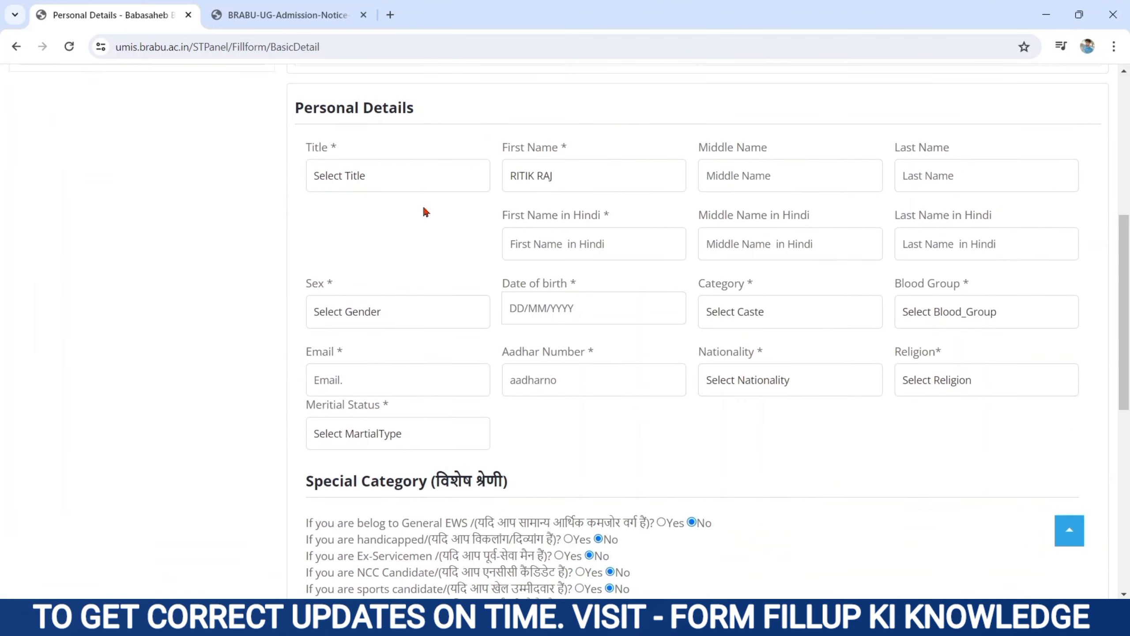
left_click_drag(289, 107, 449, 118)
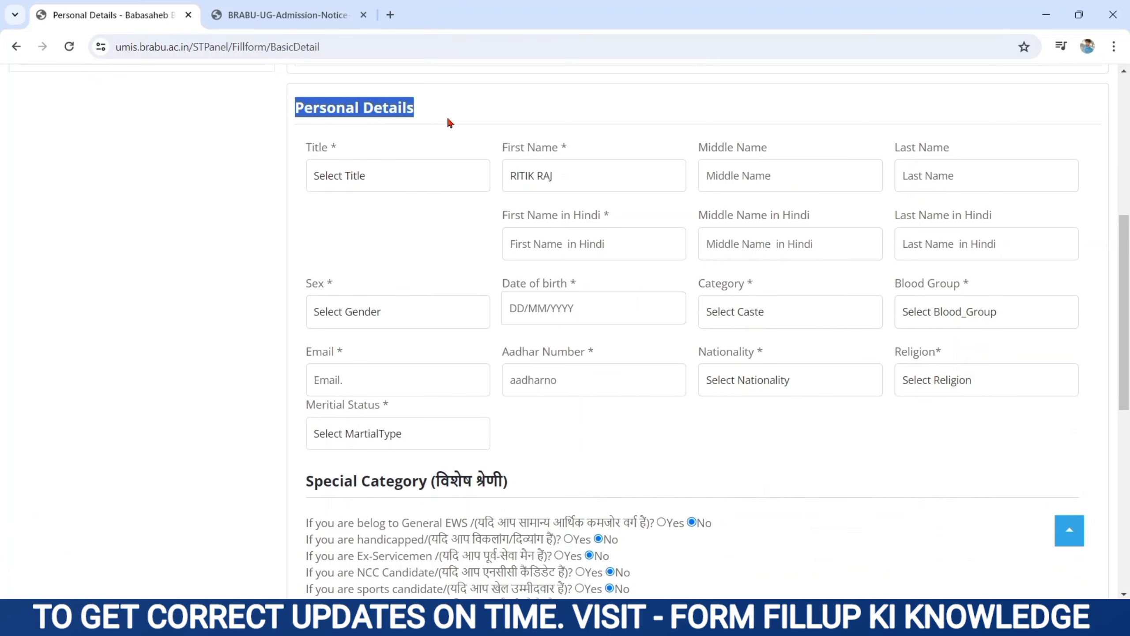
left_click_drag(313, 147, 333, 152)
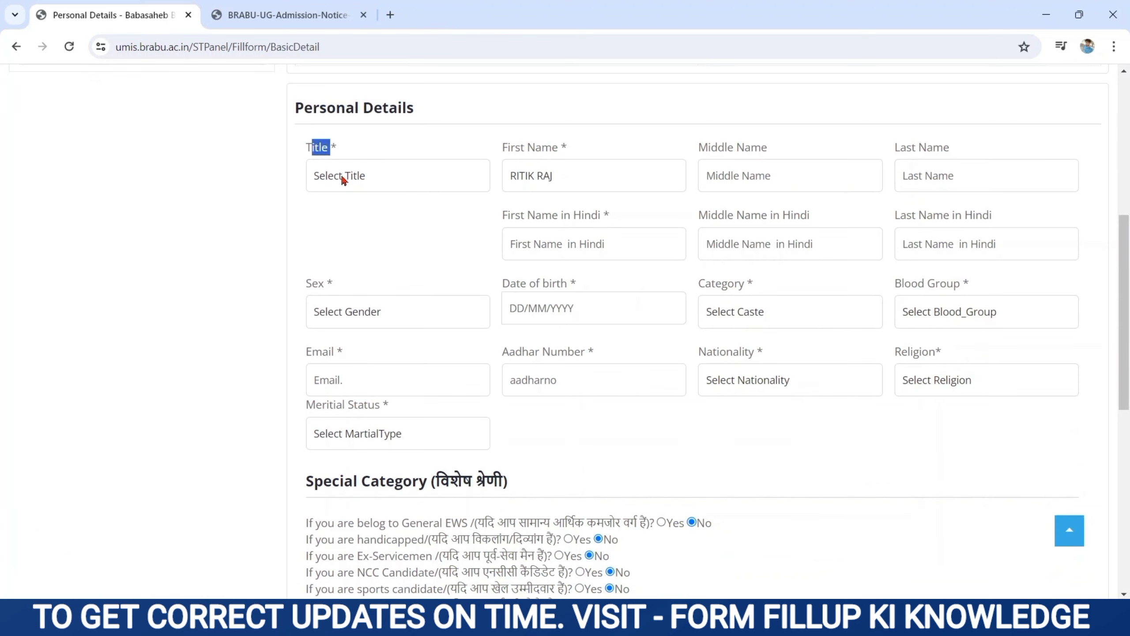
left_click(345, 179)
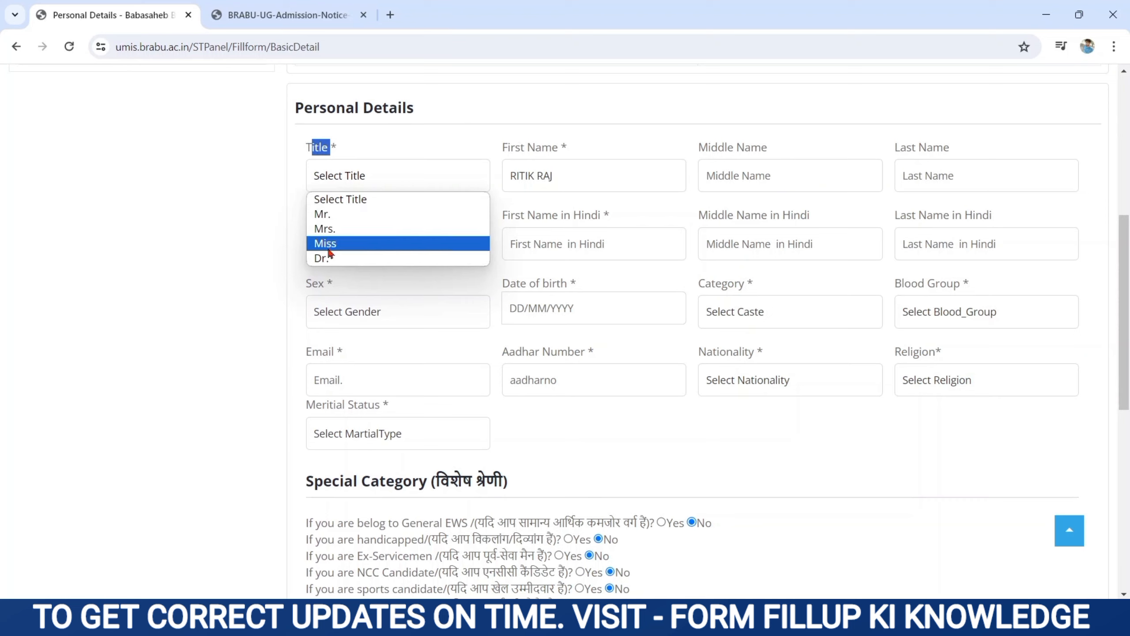
left_click(328, 214)
left_click(495, 152)
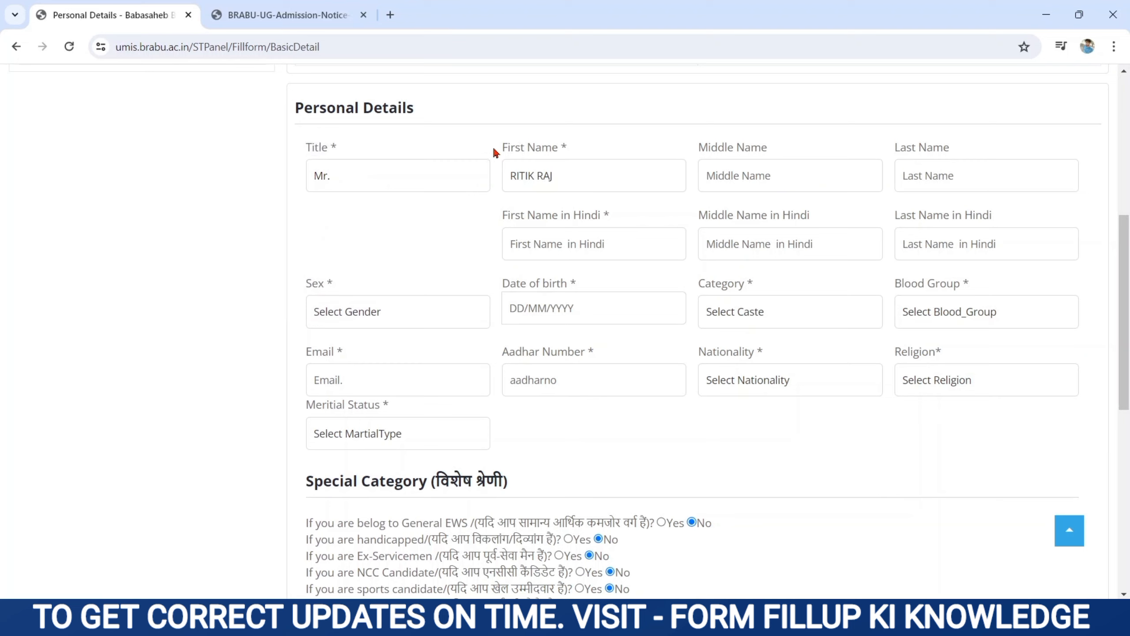
Correct the applicant's first name and enter the last name, leaving the middle name empty.
left_click_drag(495, 151, 557, 156)
left_click(553, 175)
key("BackSpace")
key("BackSpace")
left_click_drag(697, 149, 765, 149)
left_click(731, 187)
left_click(908, 178)
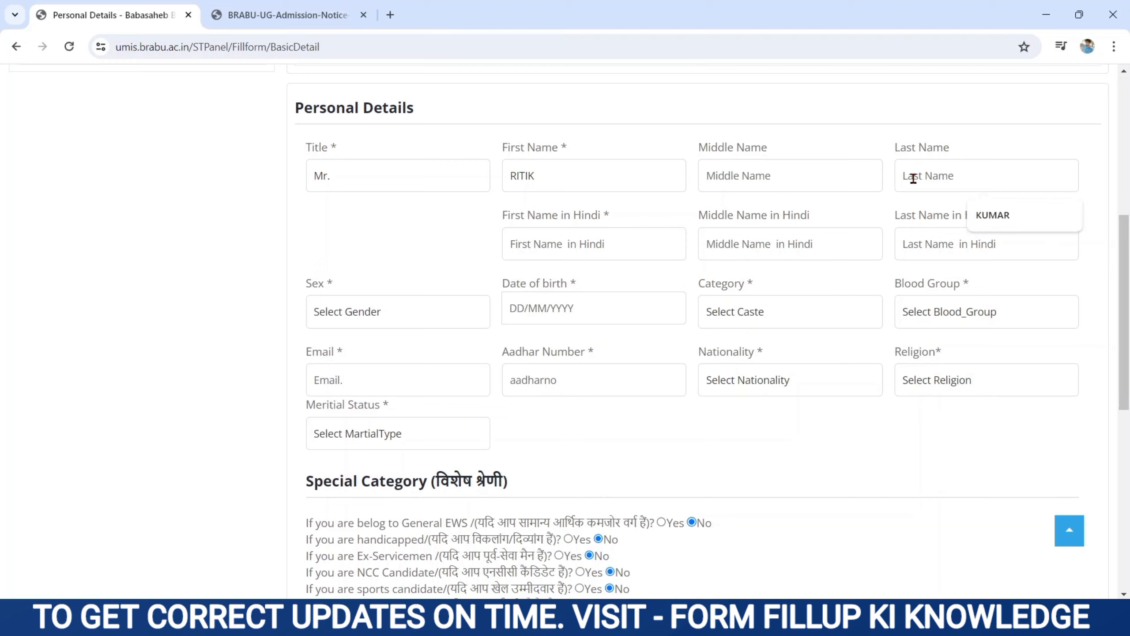
type("RAJ")
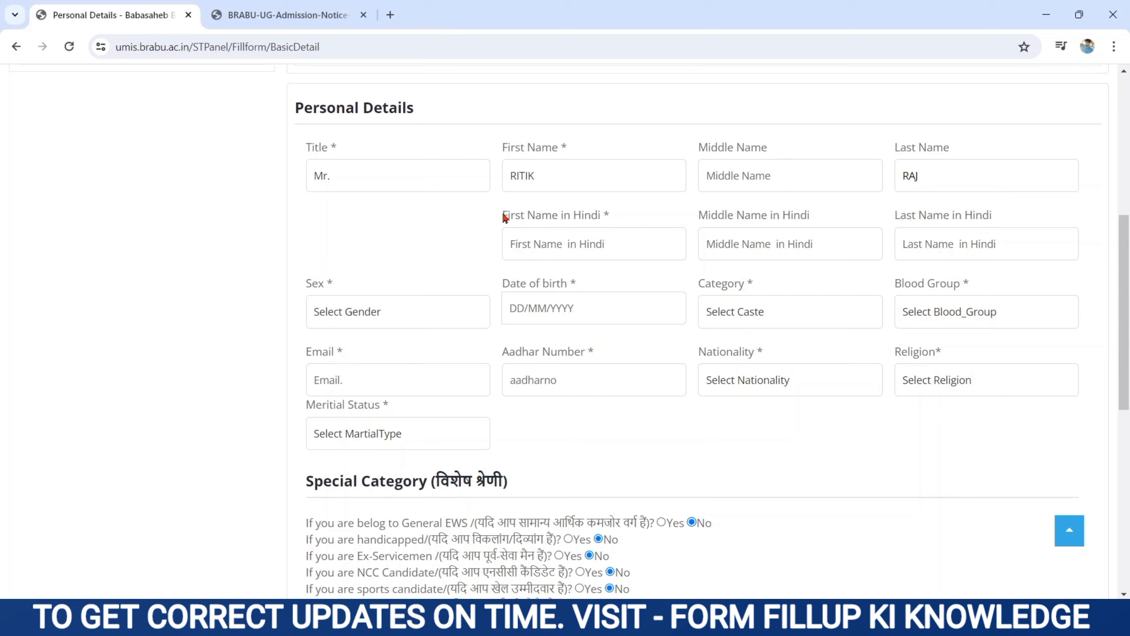
Leave the Hindi first, middle and last name fields blank.
left_click_drag(505, 217, 607, 227)
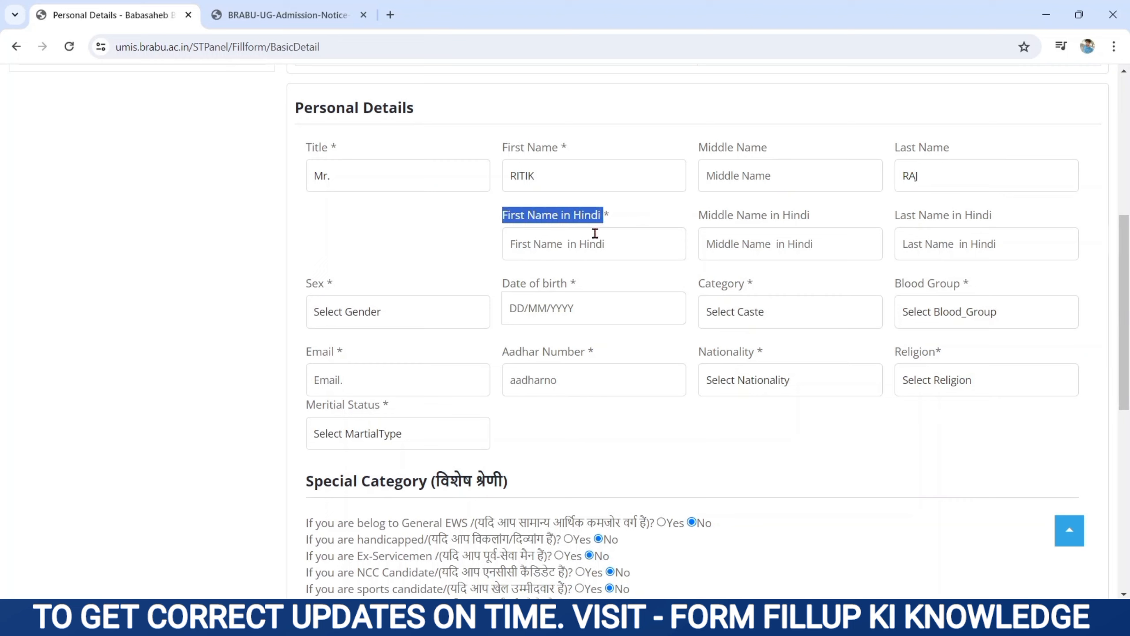
left_click(592, 235)
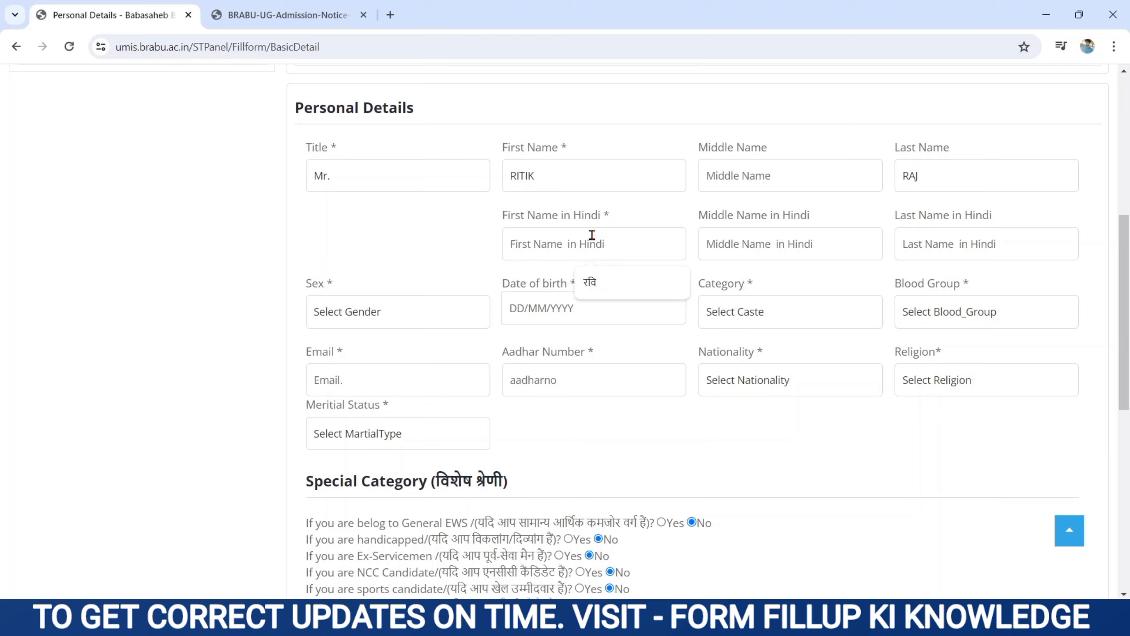
left_click(704, 222)
left_click_drag(700, 218, 820, 221)
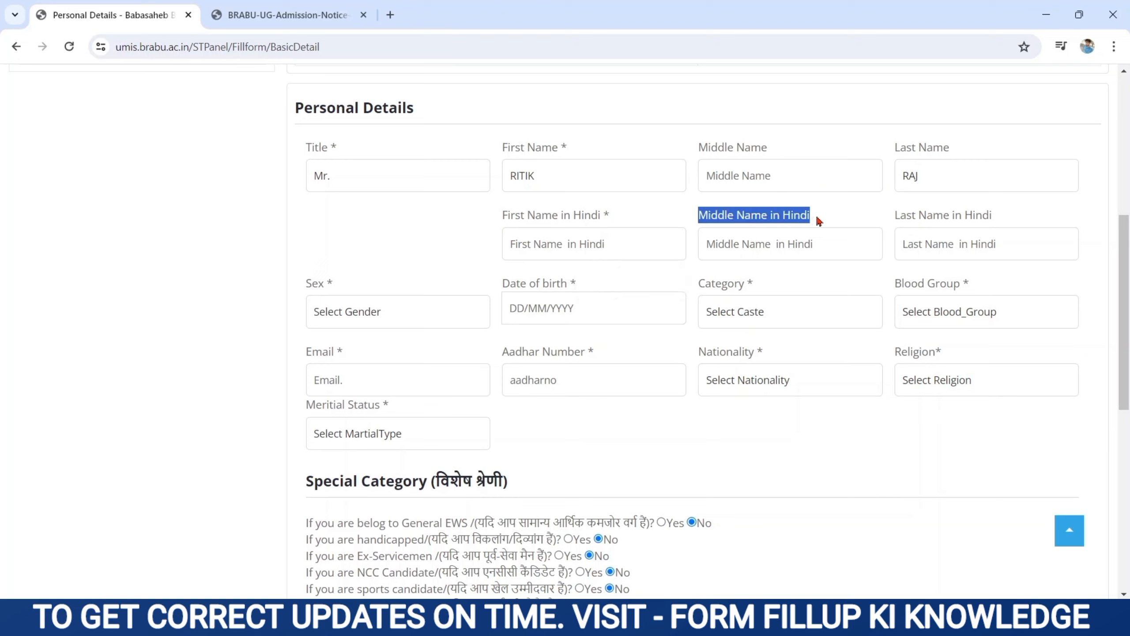
left_click(780, 247)
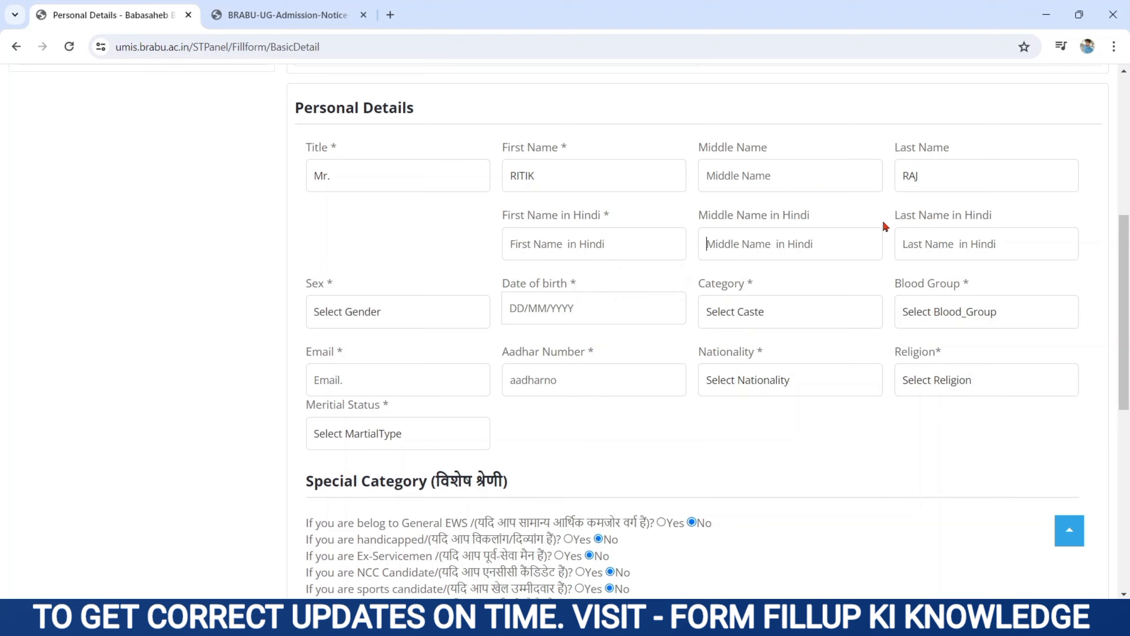
left_click_drag(895, 216, 1012, 218)
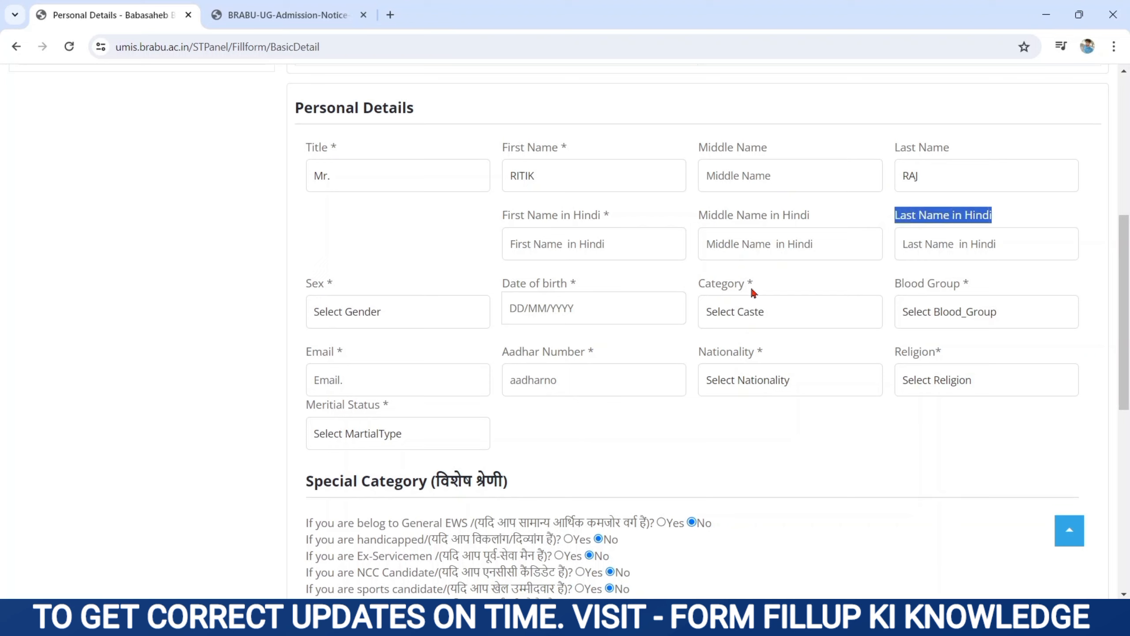
Set sex to Male, category to General and blood group to B+.
left_click(330, 315)
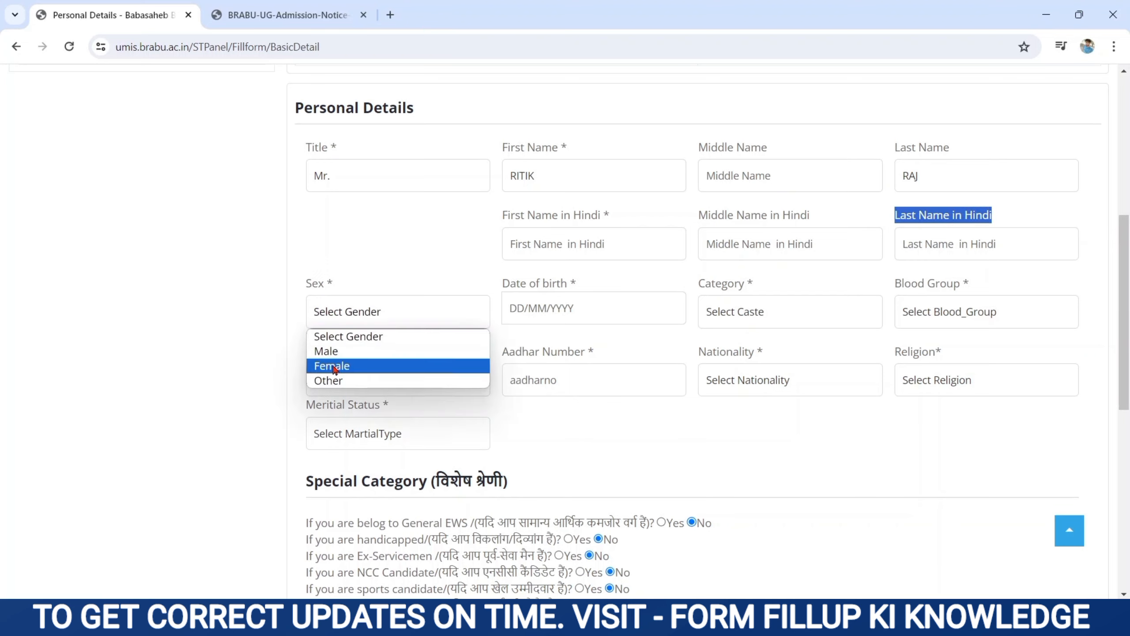
left_click(334, 351)
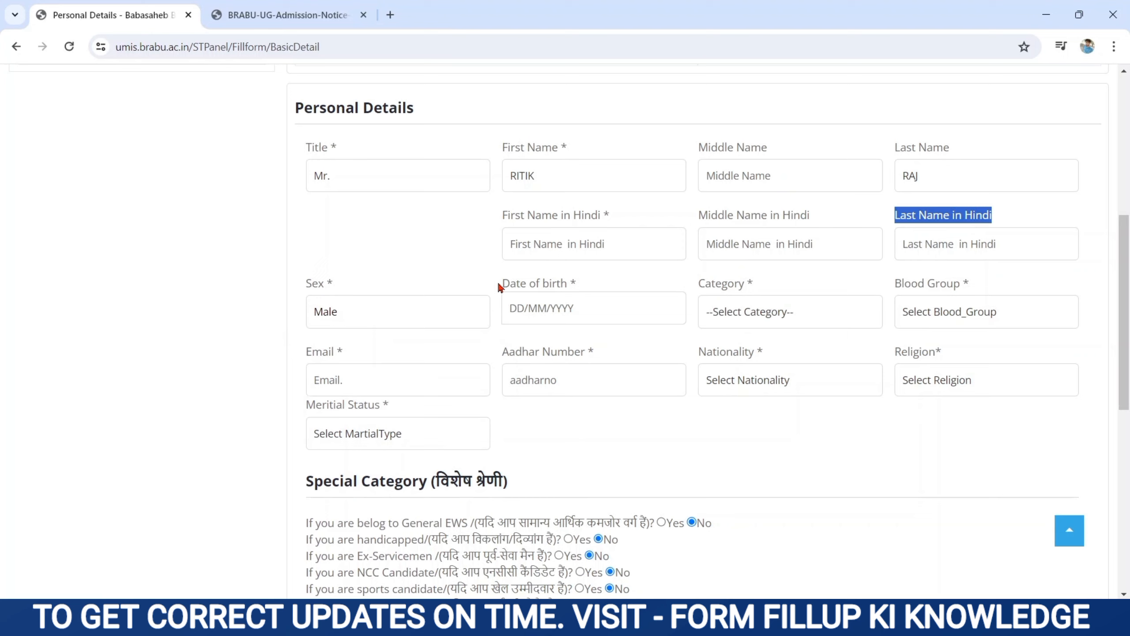
left_click_drag(502, 284, 578, 291)
left_click(550, 311)
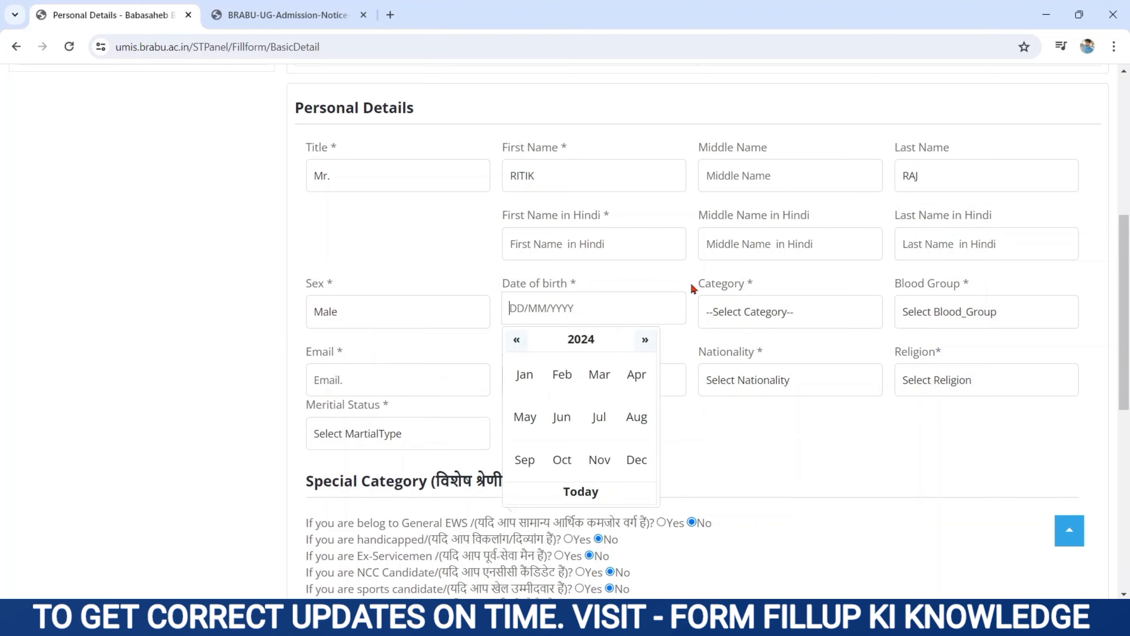
left_click_drag(693, 288, 742, 294)
left_click(742, 312)
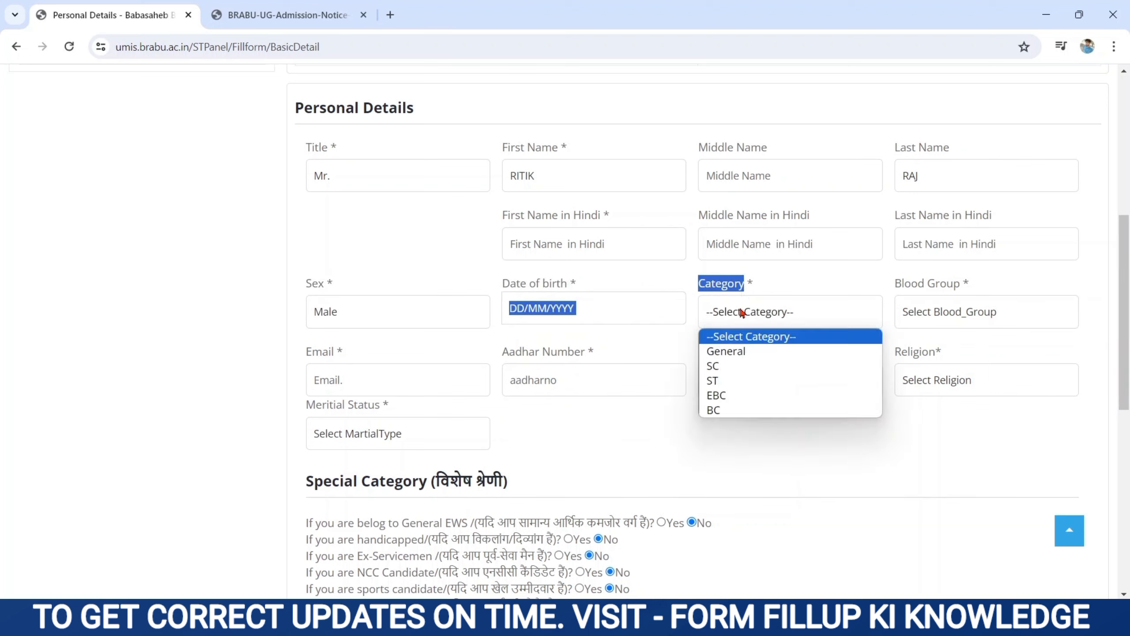
left_click(728, 352)
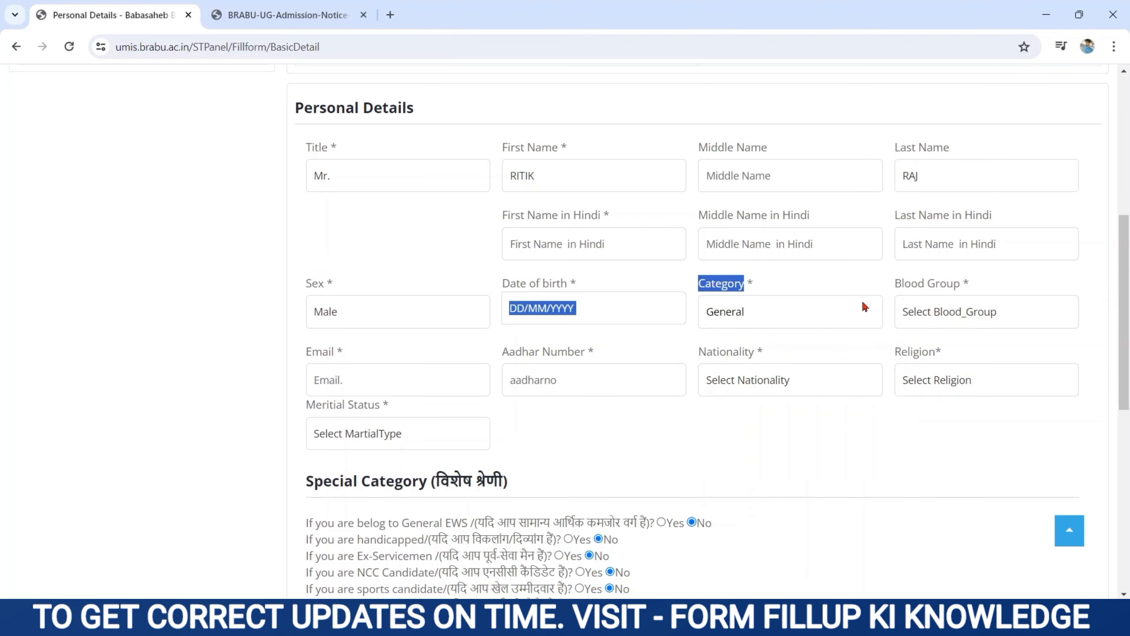
triple_click(898, 287)
left_click(944, 321)
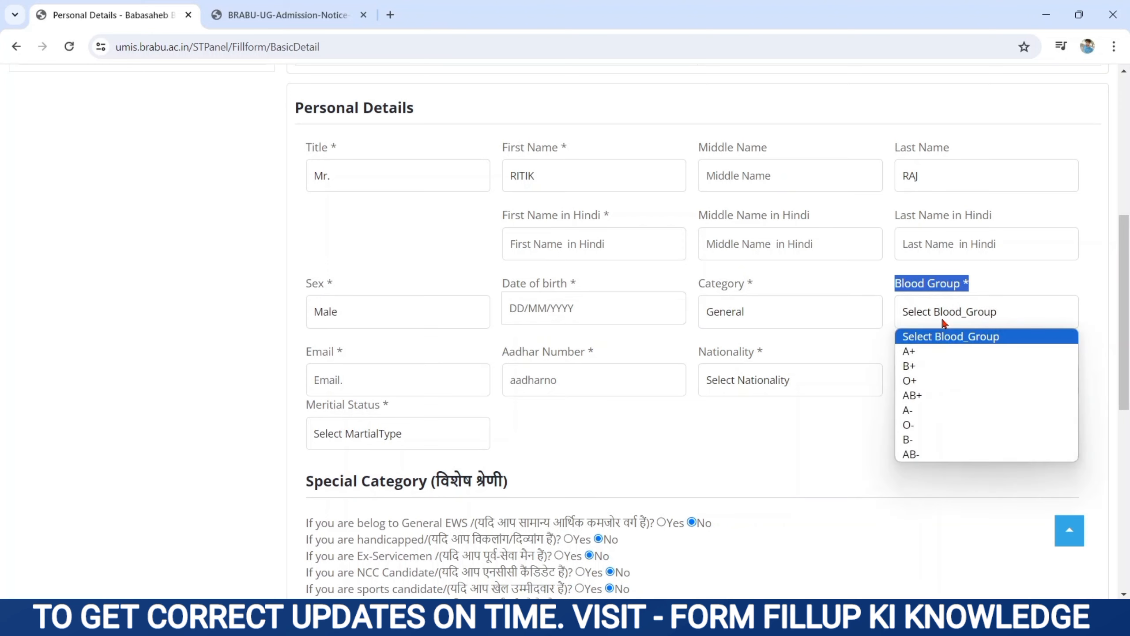
left_click(919, 366)
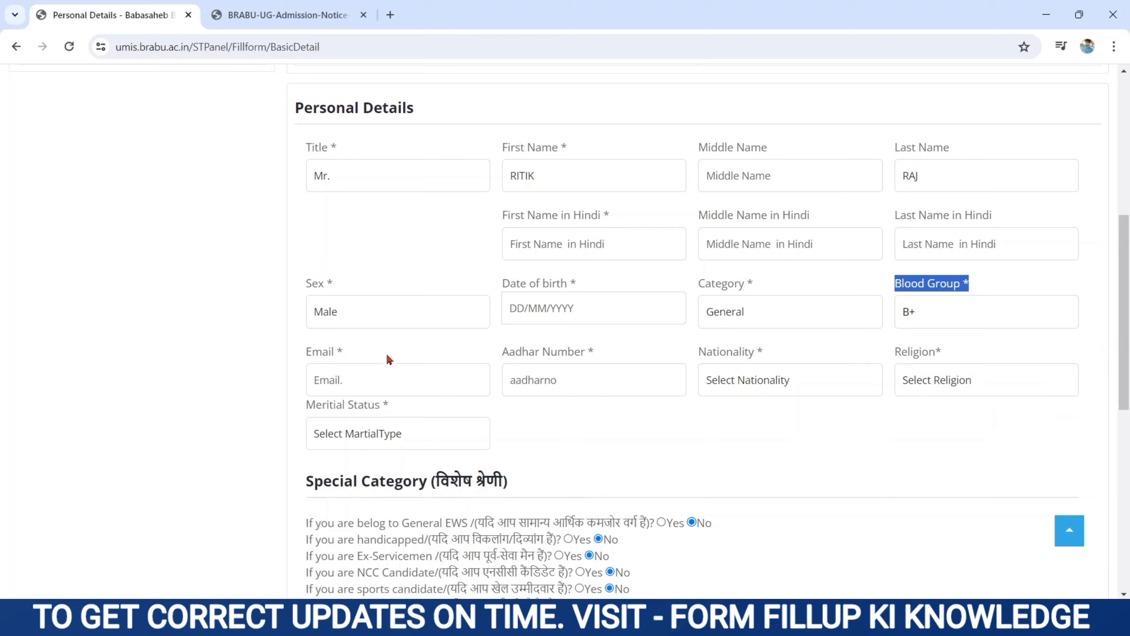
Set nationality to INDIAN and religion to HINDU.
triple_click(307, 354)
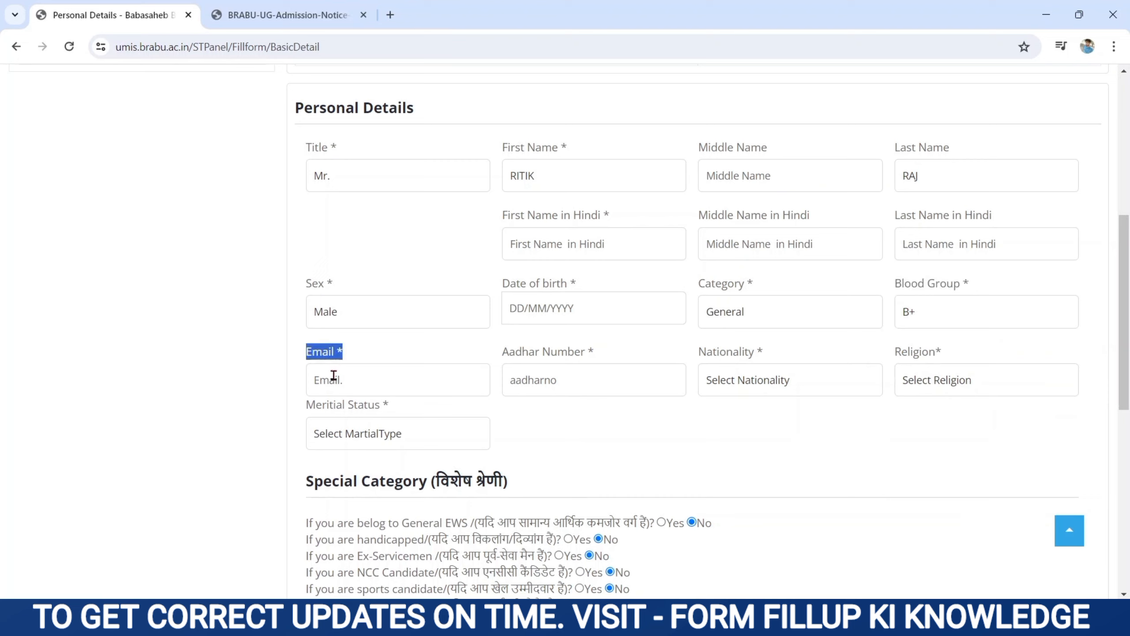
left_click(333, 375)
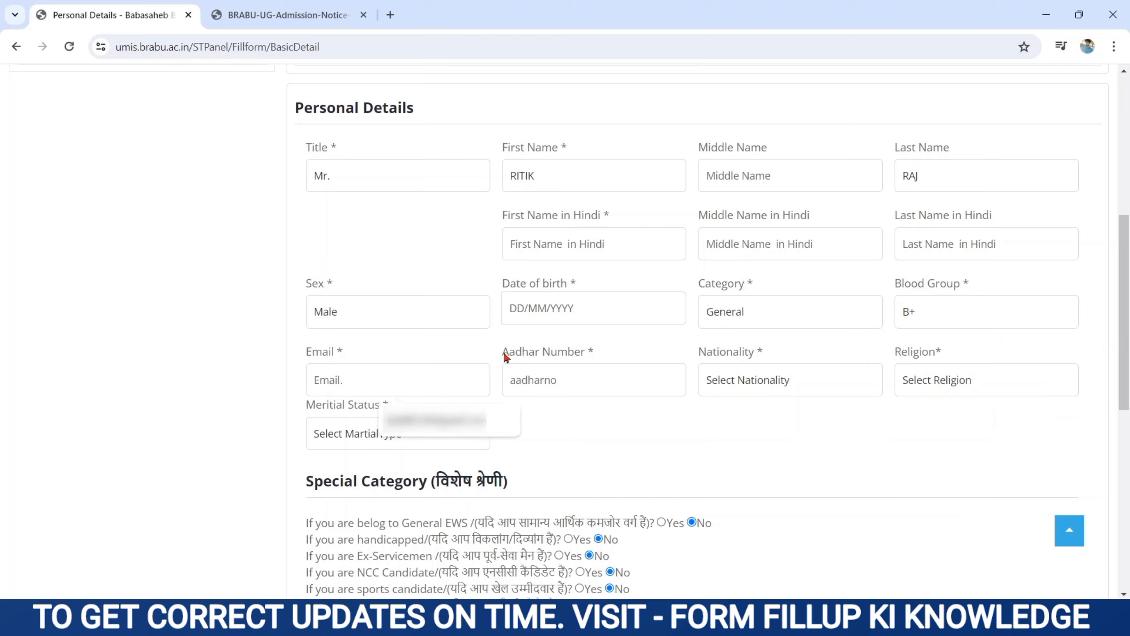
left_click_drag(504, 356, 574, 362)
left_click(533, 401)
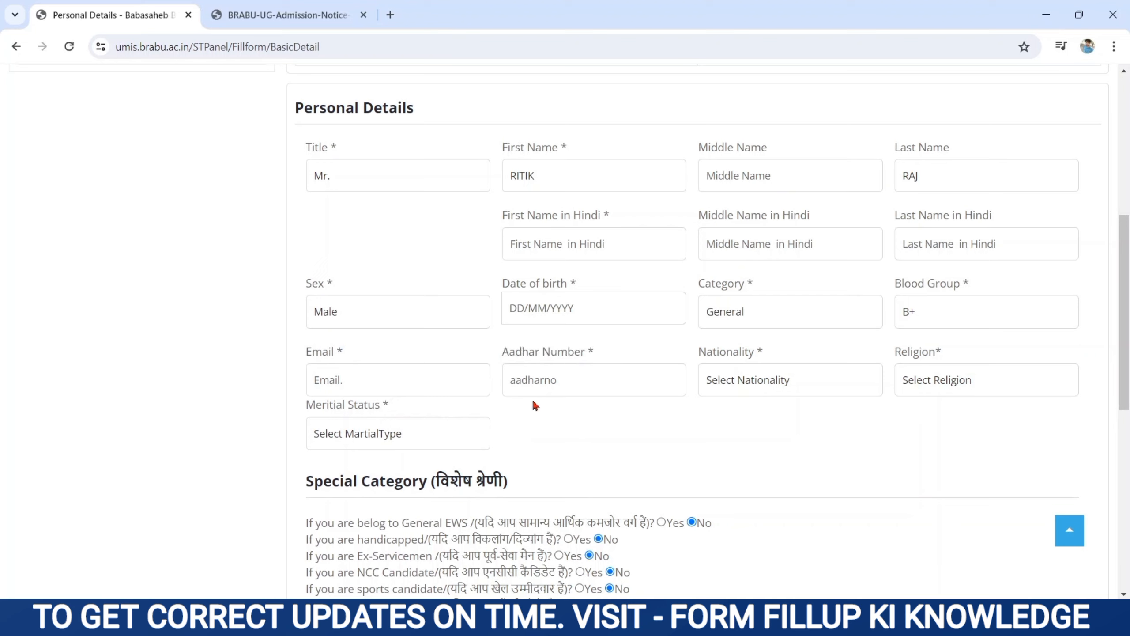
left_click(530, 391)
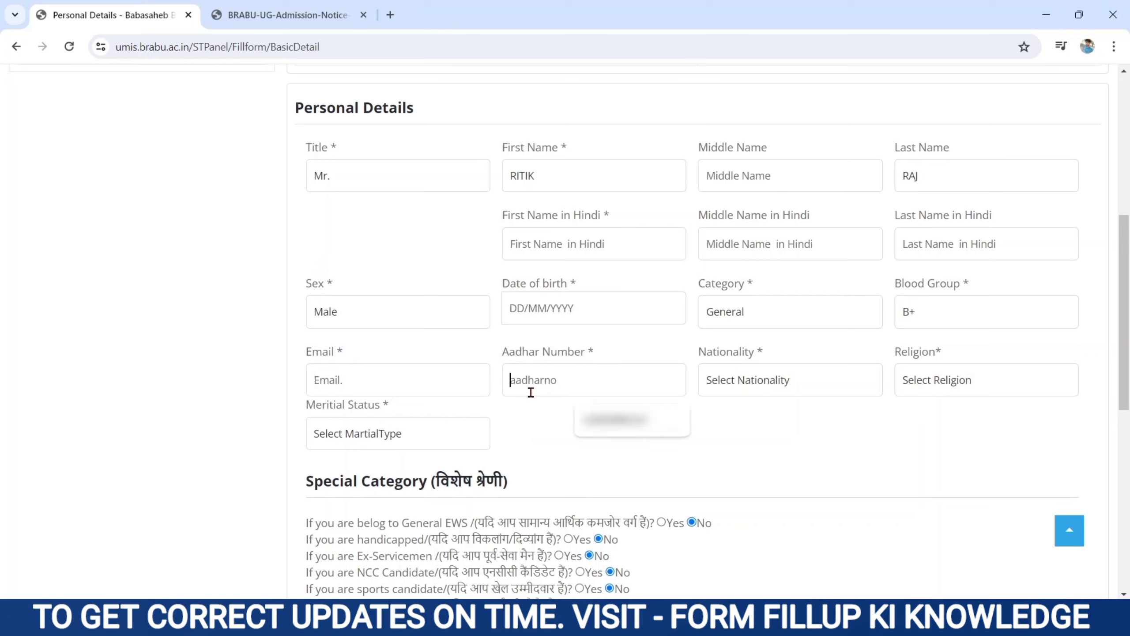
left_click(721, 380)
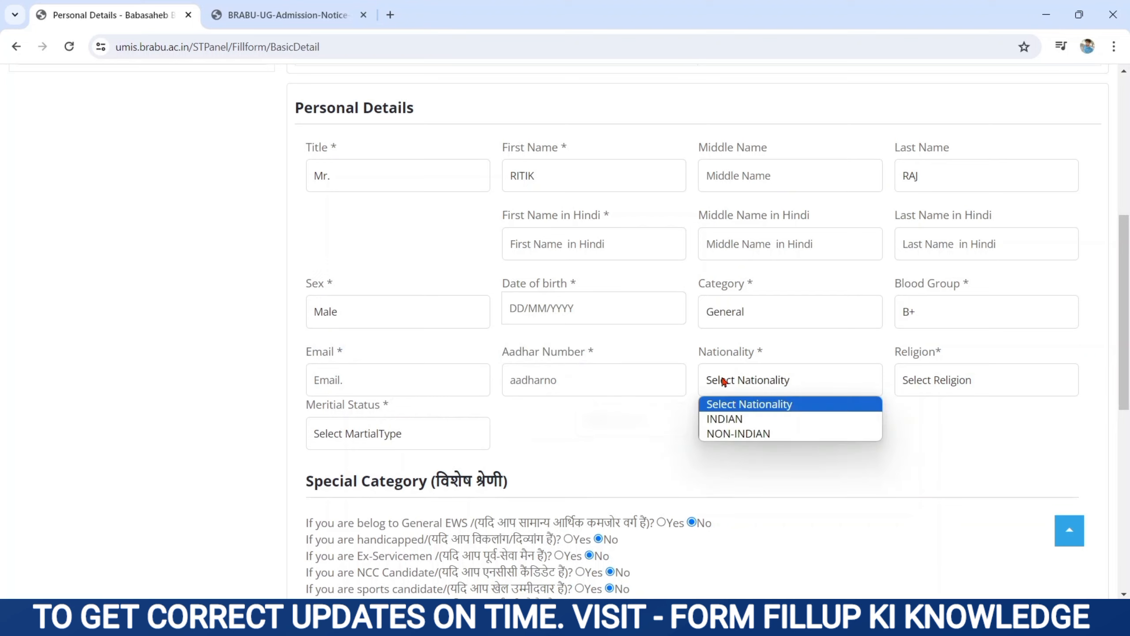
left_click(721, 419)
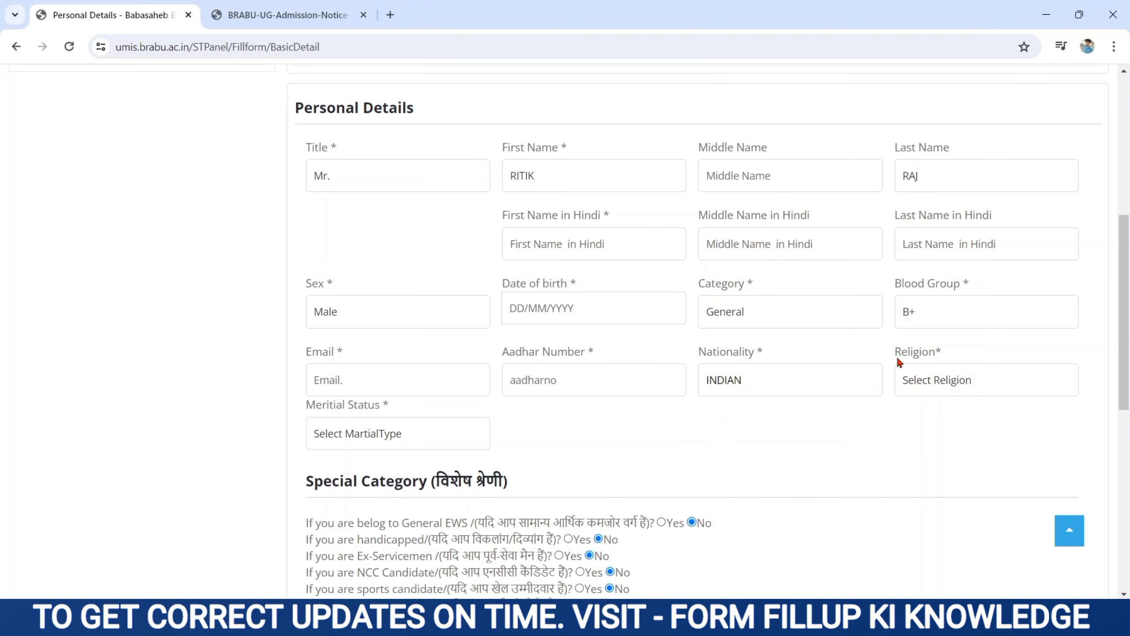
left_click_drag(898, 357, 979, 361)
left_click(968, 376)
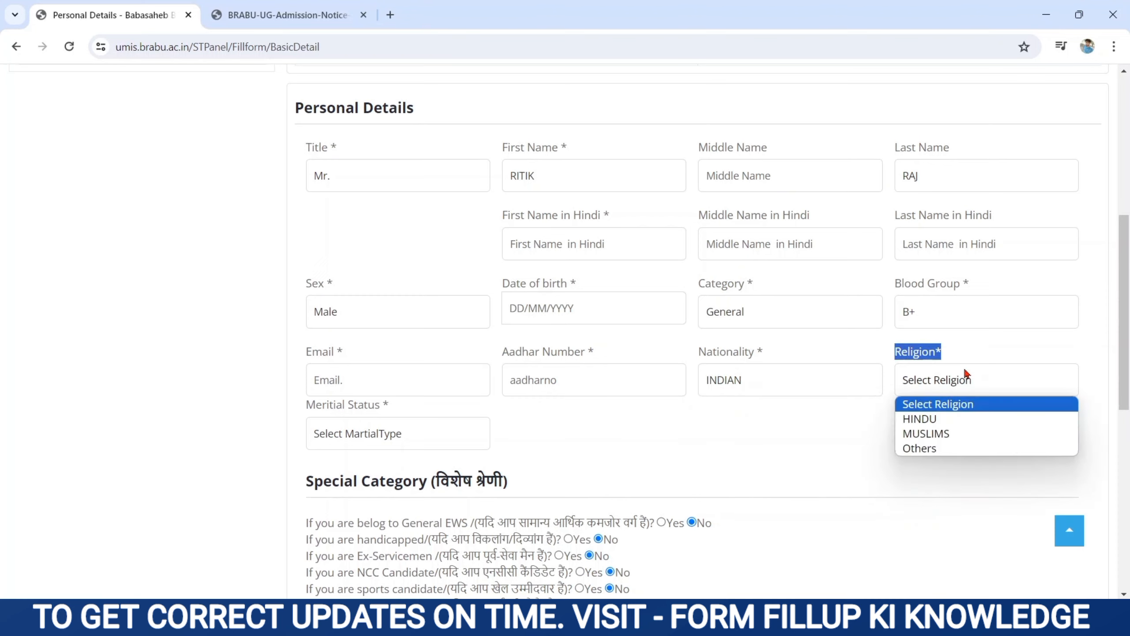
left_click(929, 419)
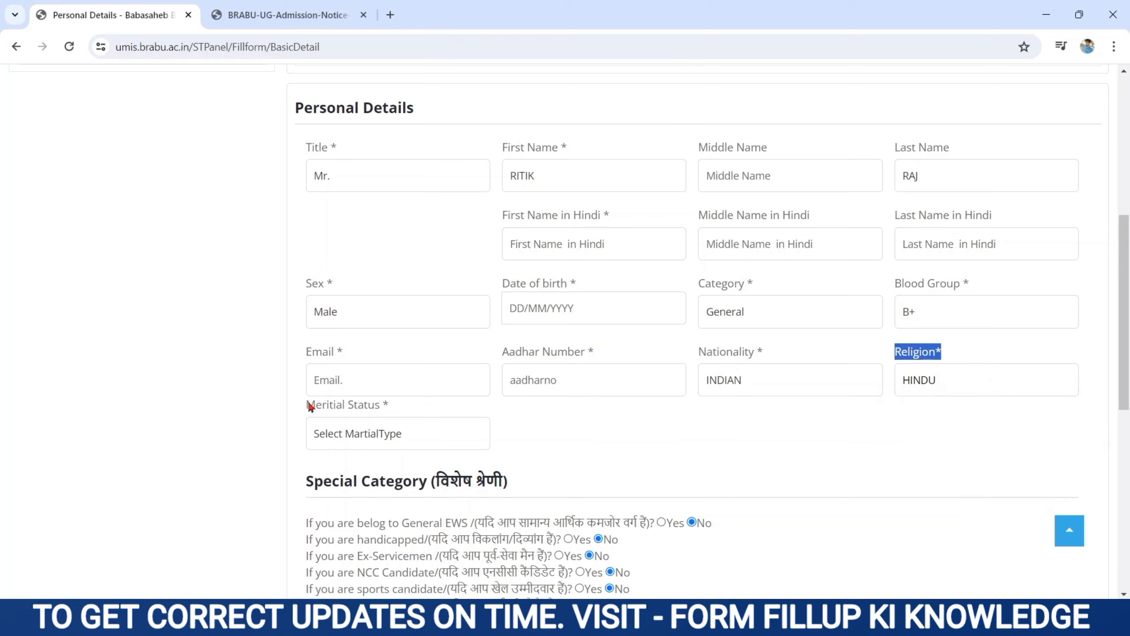
Set the marital status to Unmarried.
left_click_drag(310, 406, 387, 414)
left_click(374, 433)
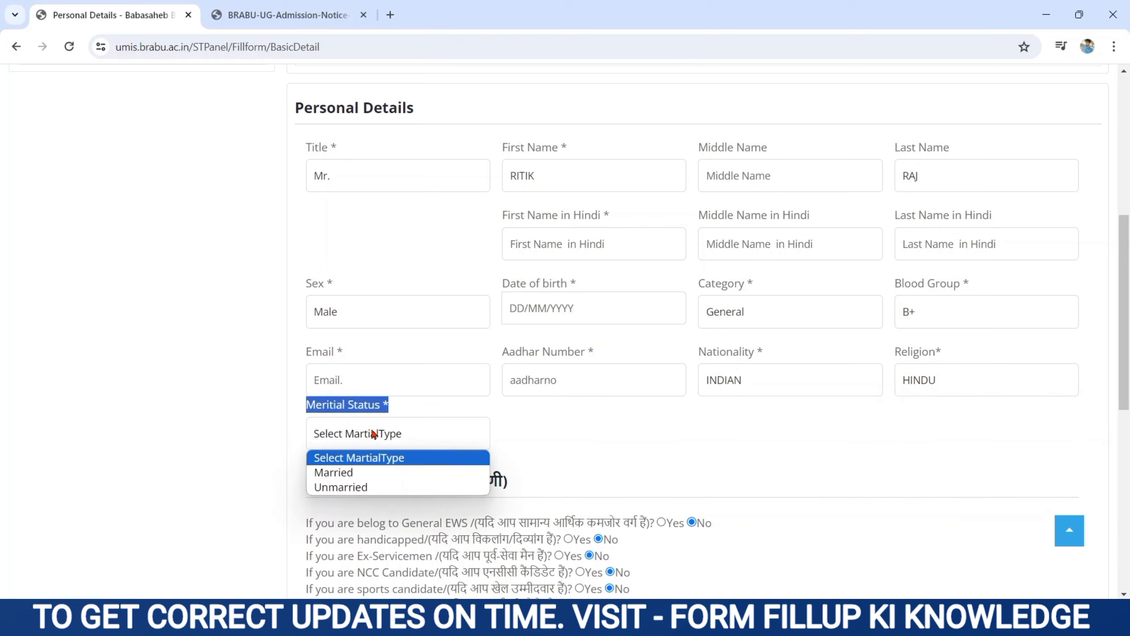
left_click(355, 487)
left_click(552, 481)
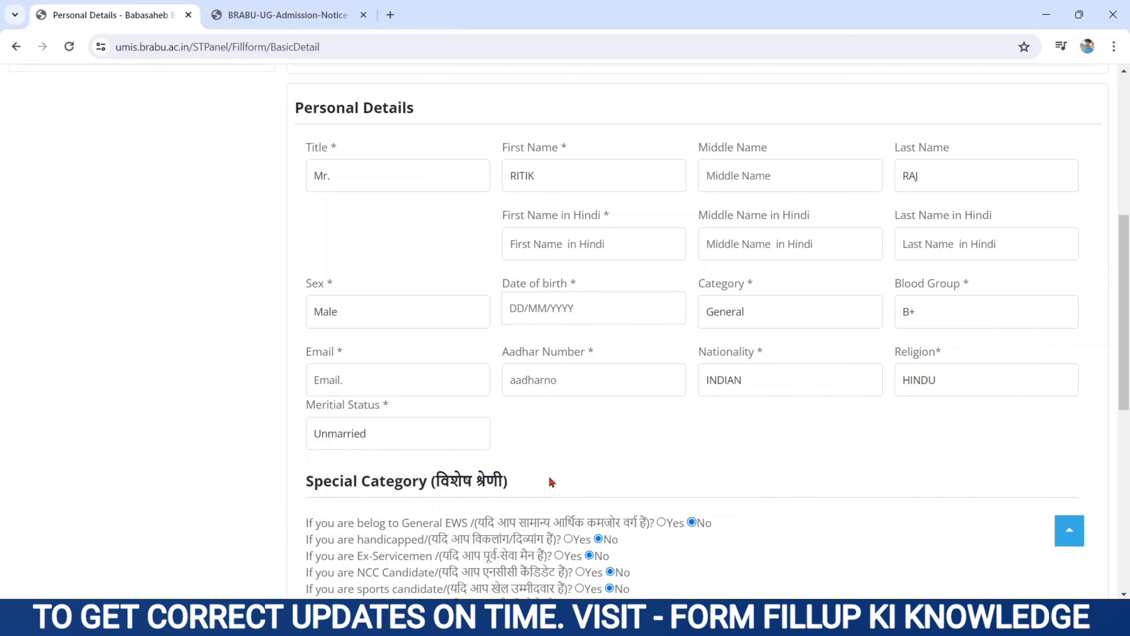
scroll(551, 481, "down", 6)
Answer Yes to the General EWS special-category question.
left_click_drag(307, 128, 522, 134)
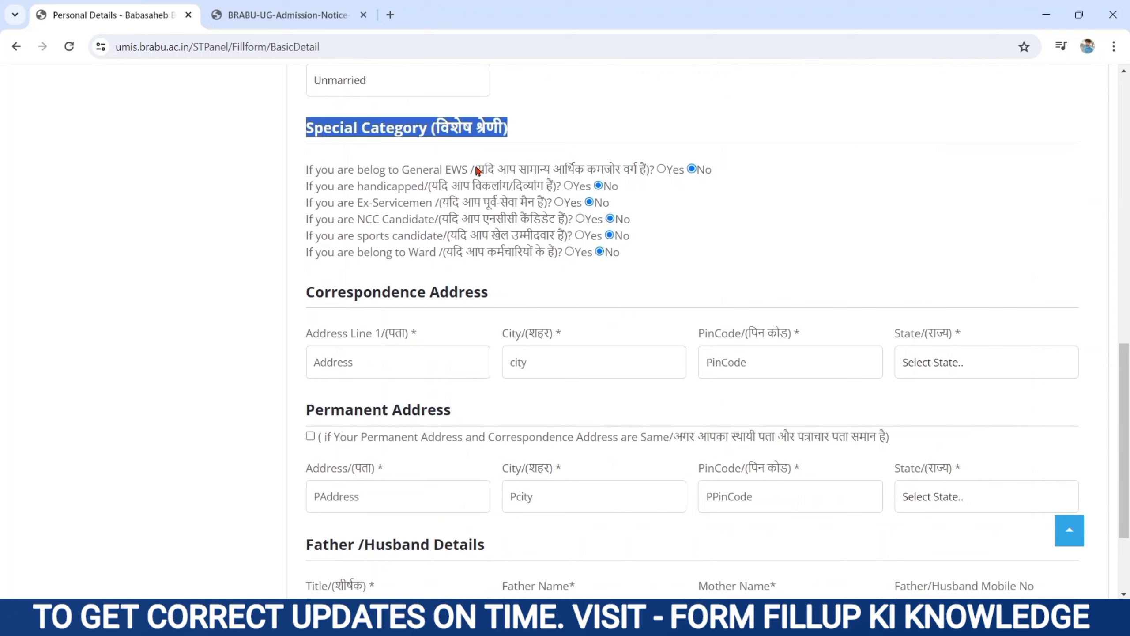
left_click_drag(476, 170, 307, 169)
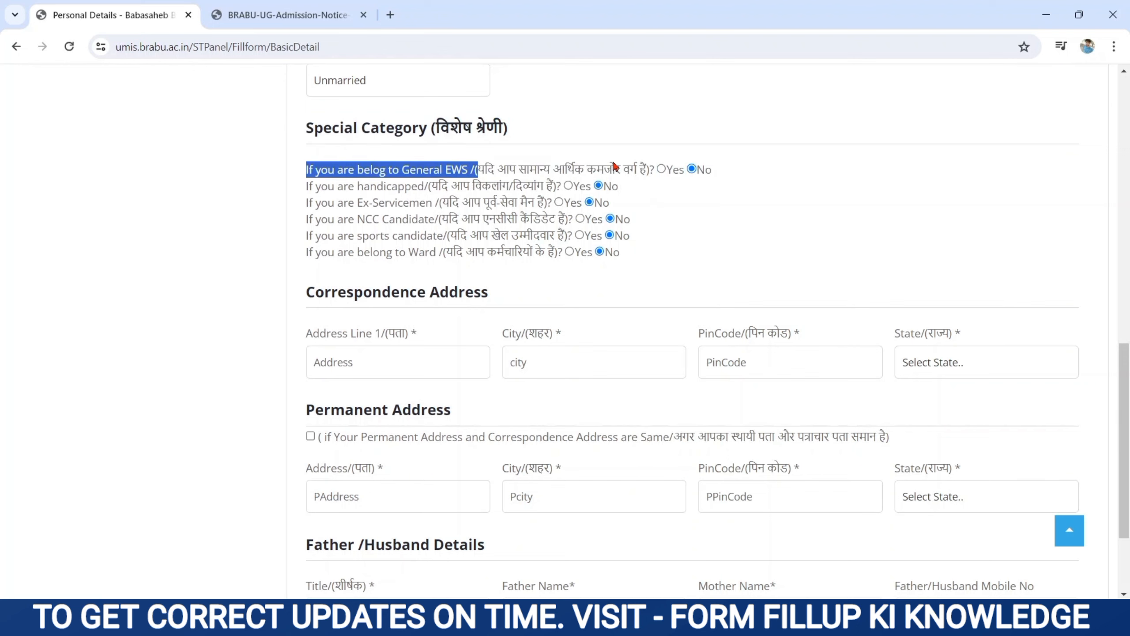
left_click_drag(615, 165, 680, 166)
left_click(688, 202)
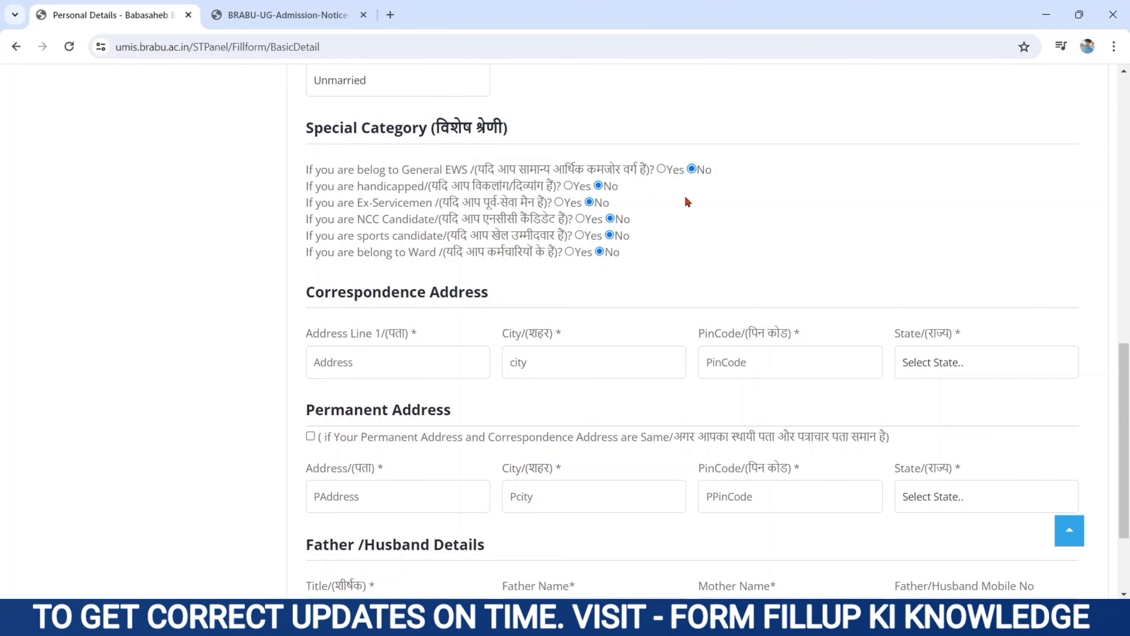
left_click(661, 169)
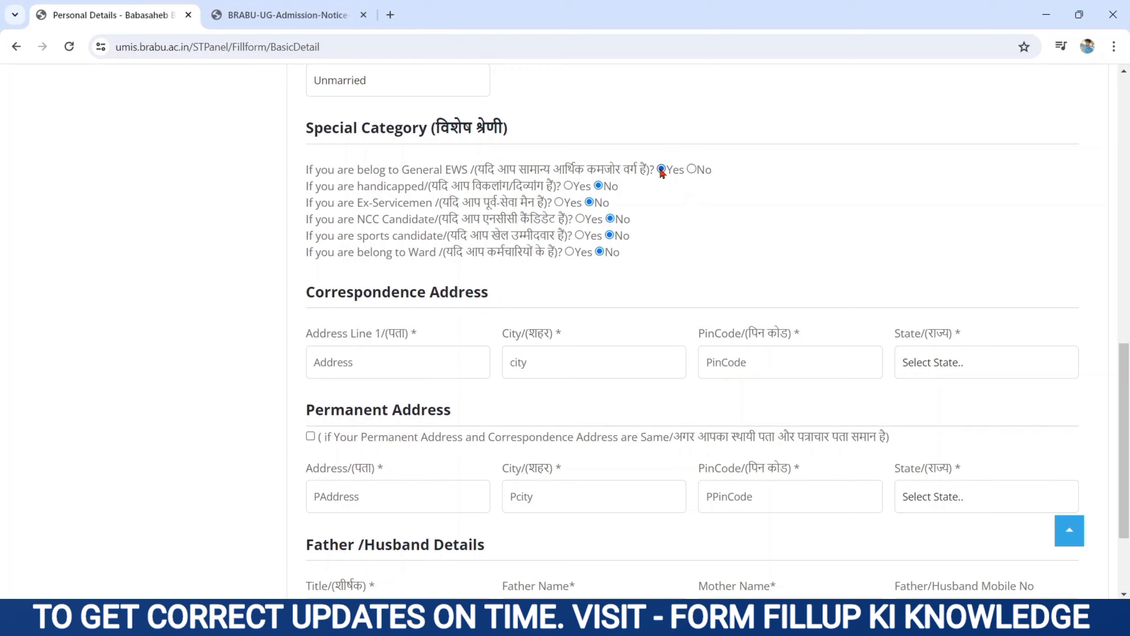
left_click(692, 170)
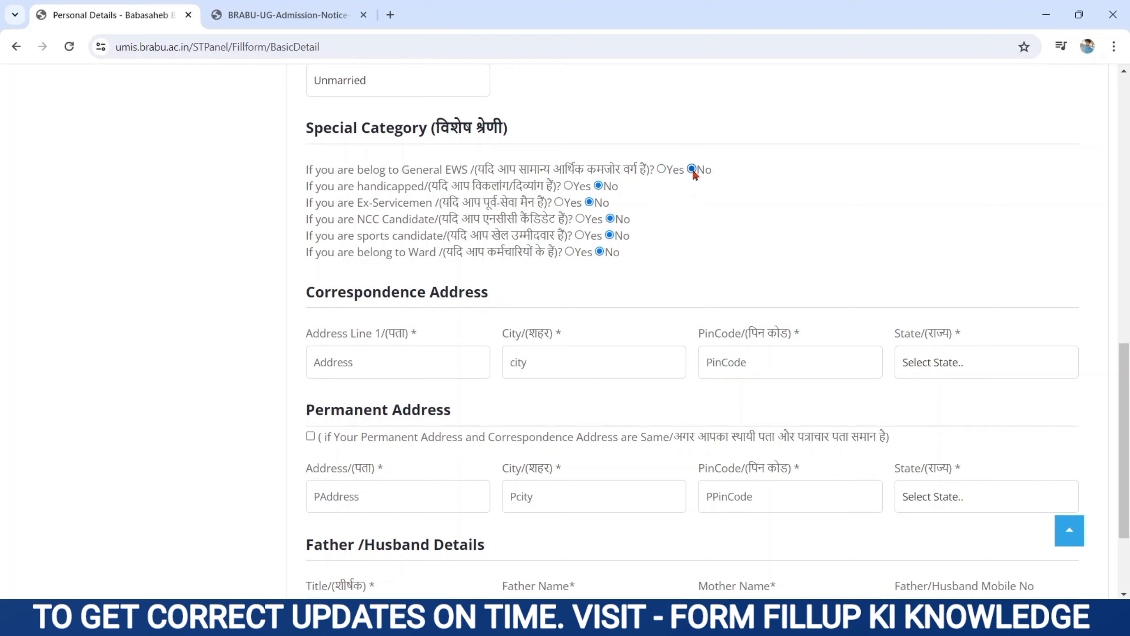
left_click(662, 172)
Keep No for the handicapped, ex-servicemen, NCC, sports and ward questions.
left_click_drag(432, 189, 555, 187)
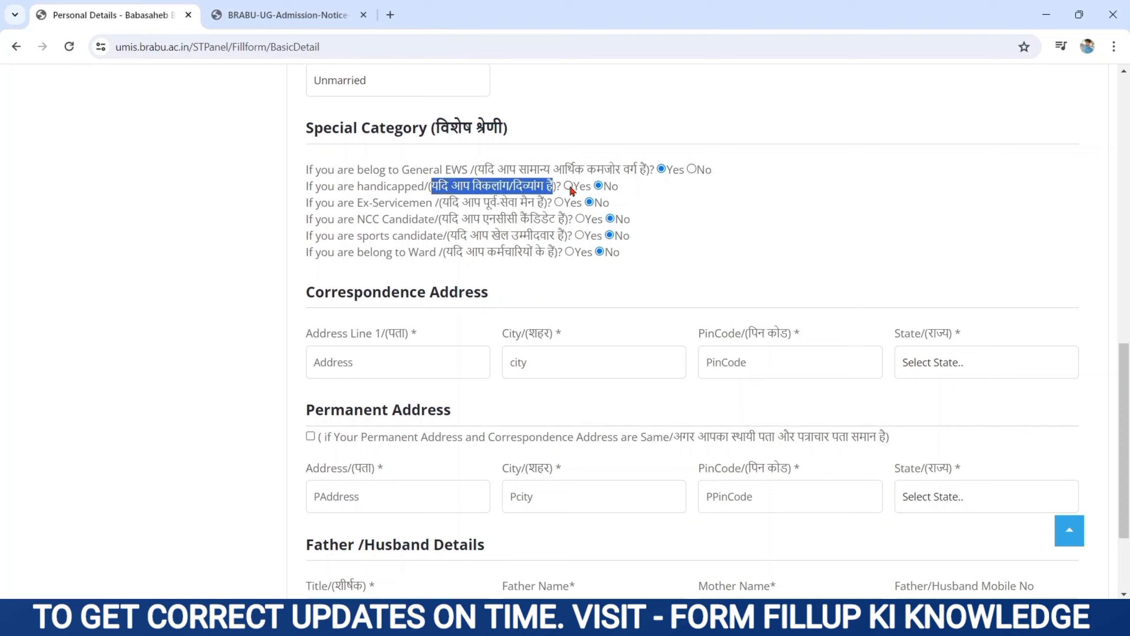
left_click(569, 186)
left_click(599, 186)
left_click_drag(448, 205, 537, 205)
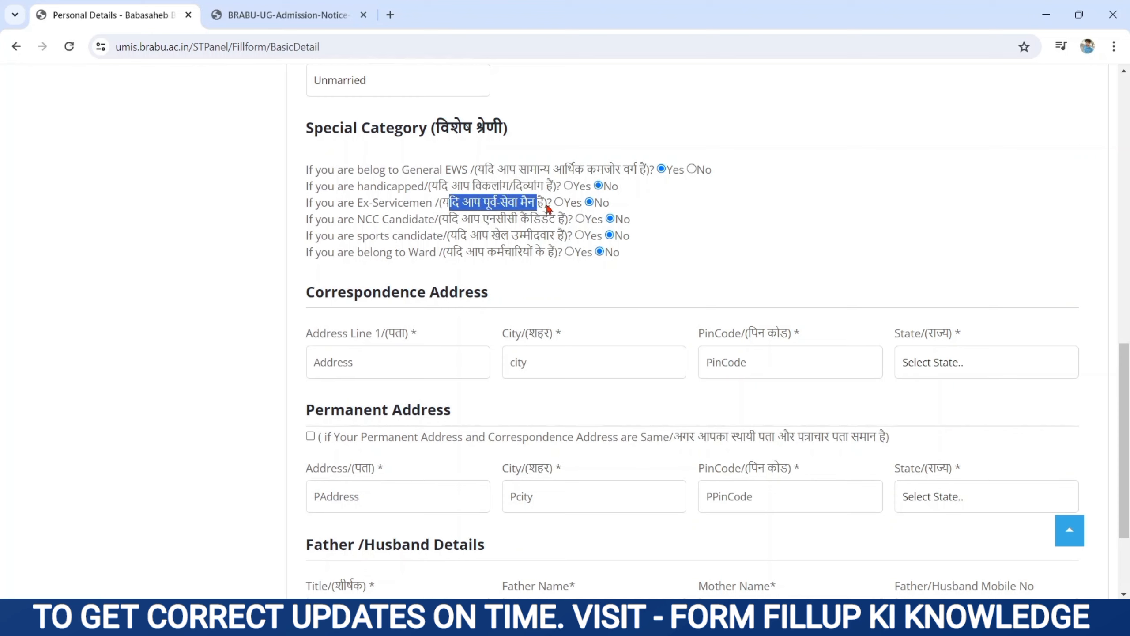
left_click(559, 203)
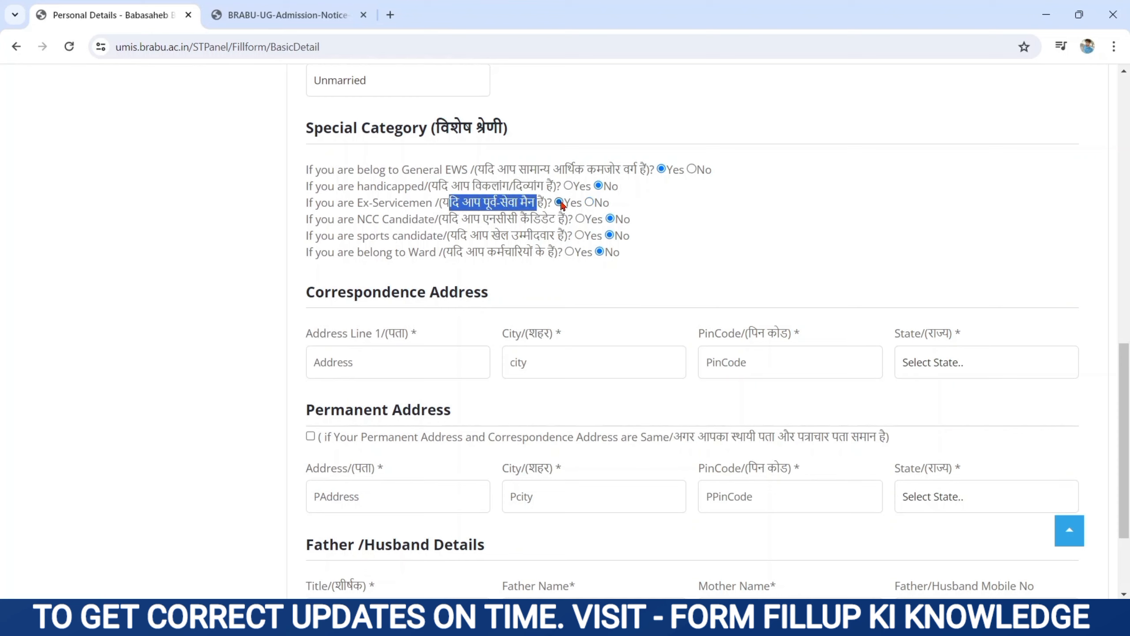
left_click(591, 202)
left_click_drag(440, 221, 570, 225)
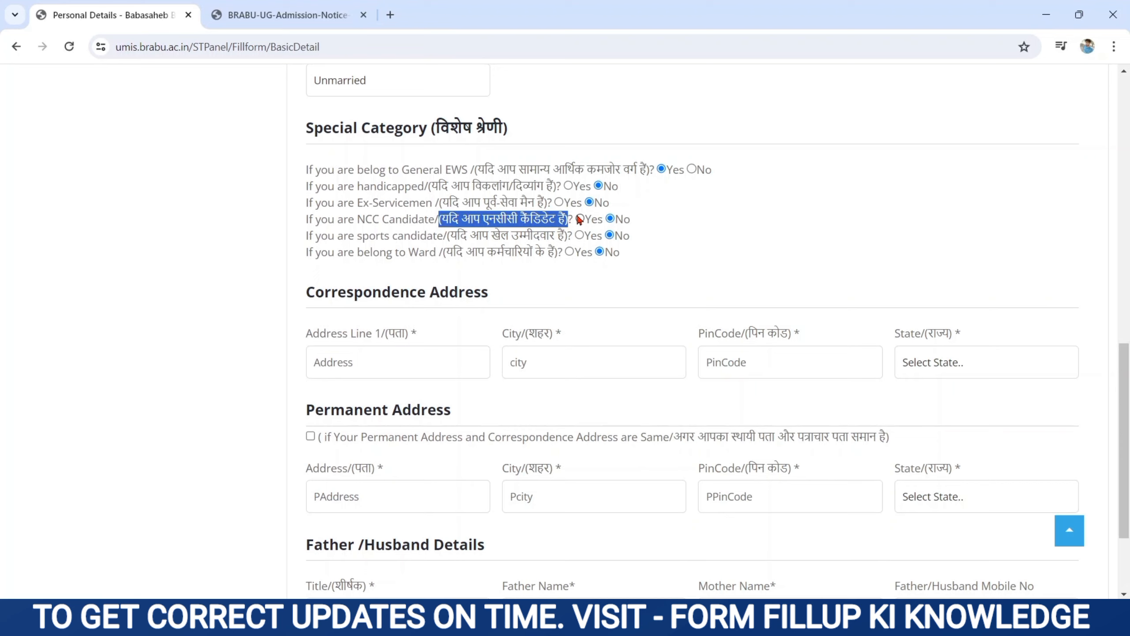
left_click(611, 219)
left_click_drag(457, 238, 577, 240)
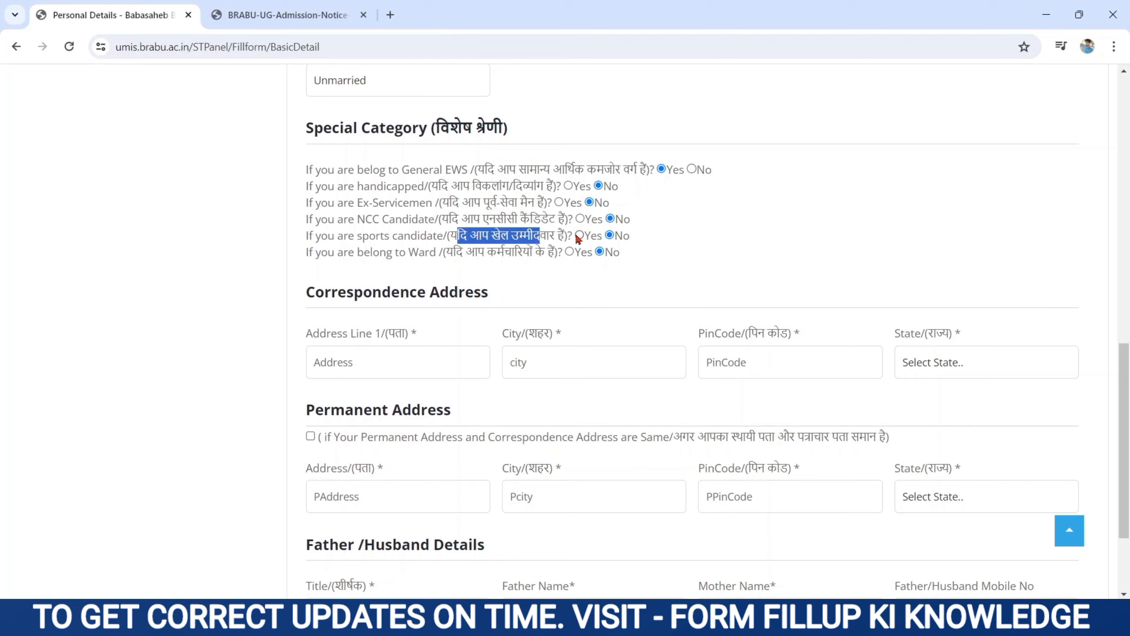
left_click(578, 237)
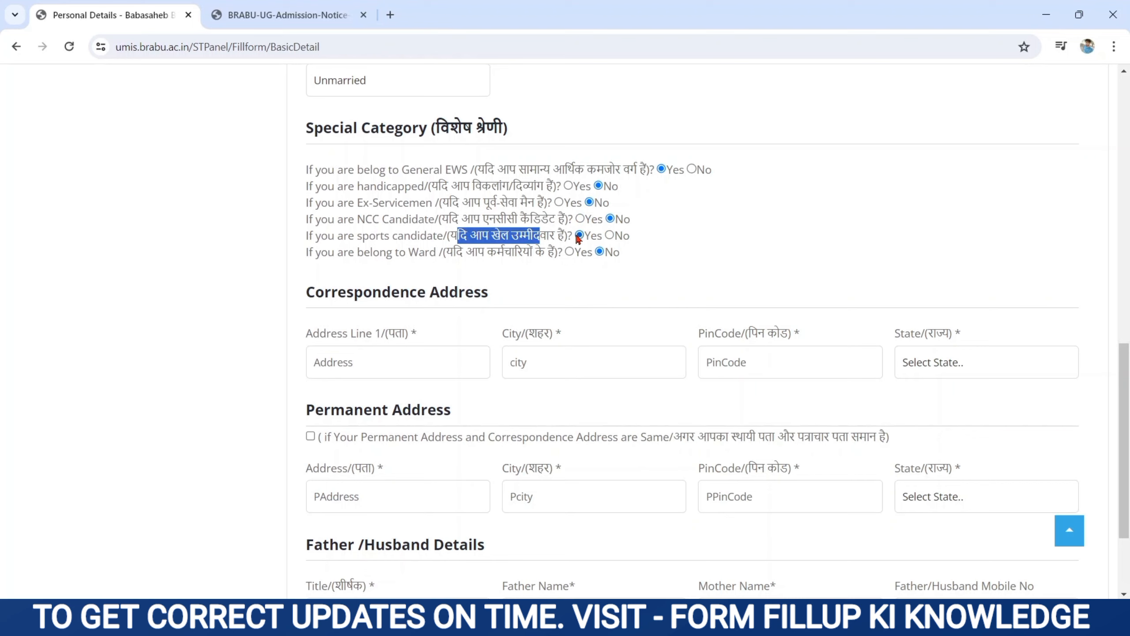
left_click(610, 236)
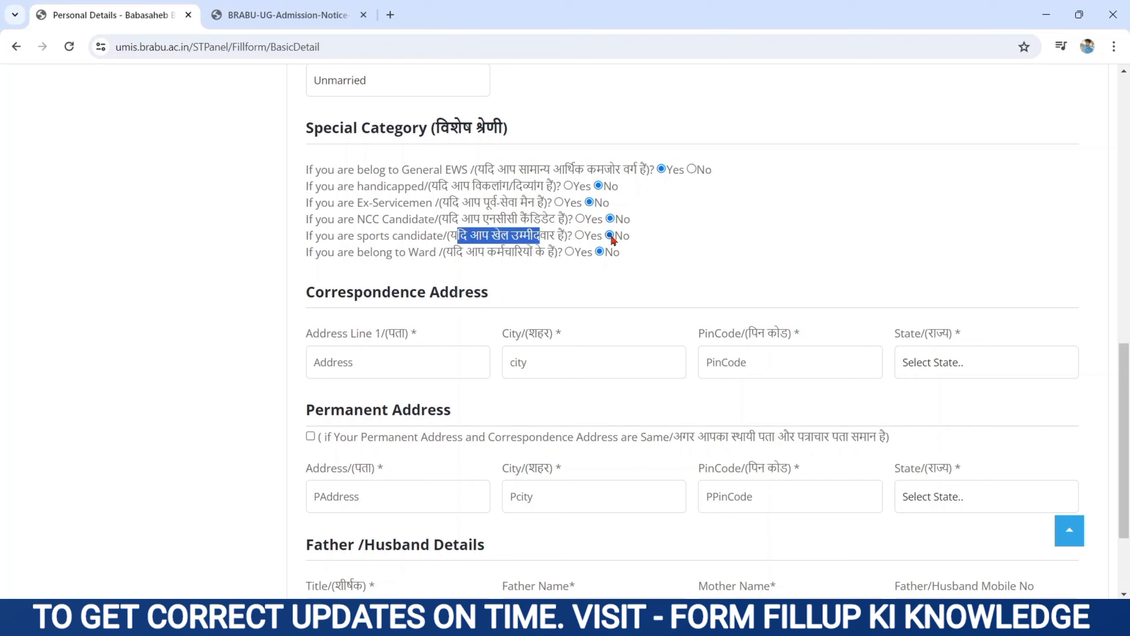
double_click(449, 251)
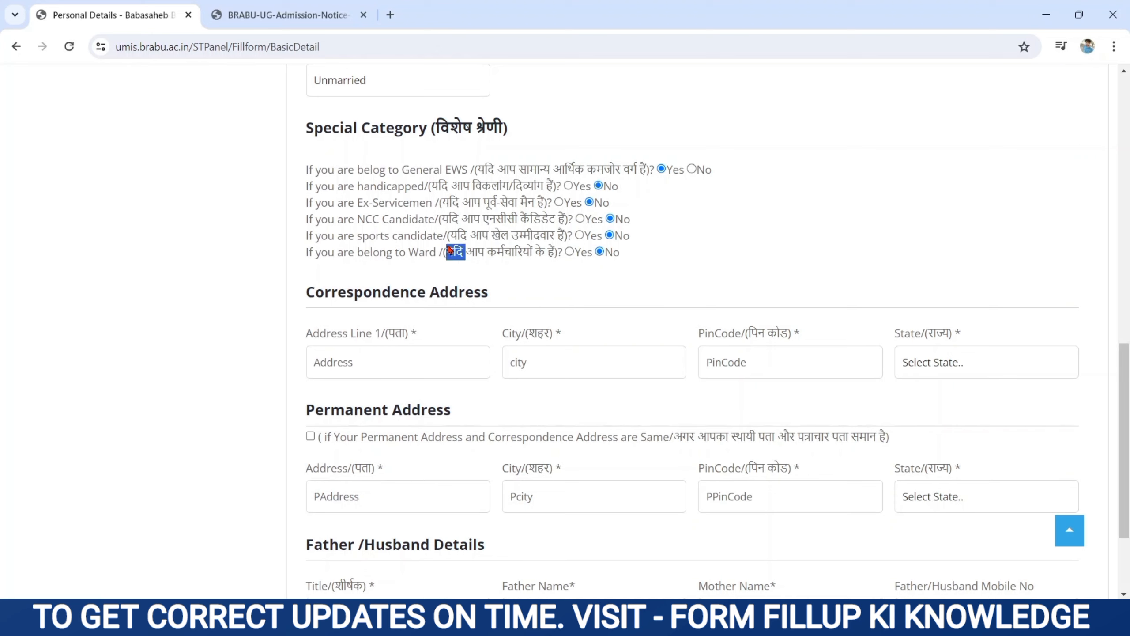
left_click_drag(449, 251, 550, 260)
left_click(569, 252)
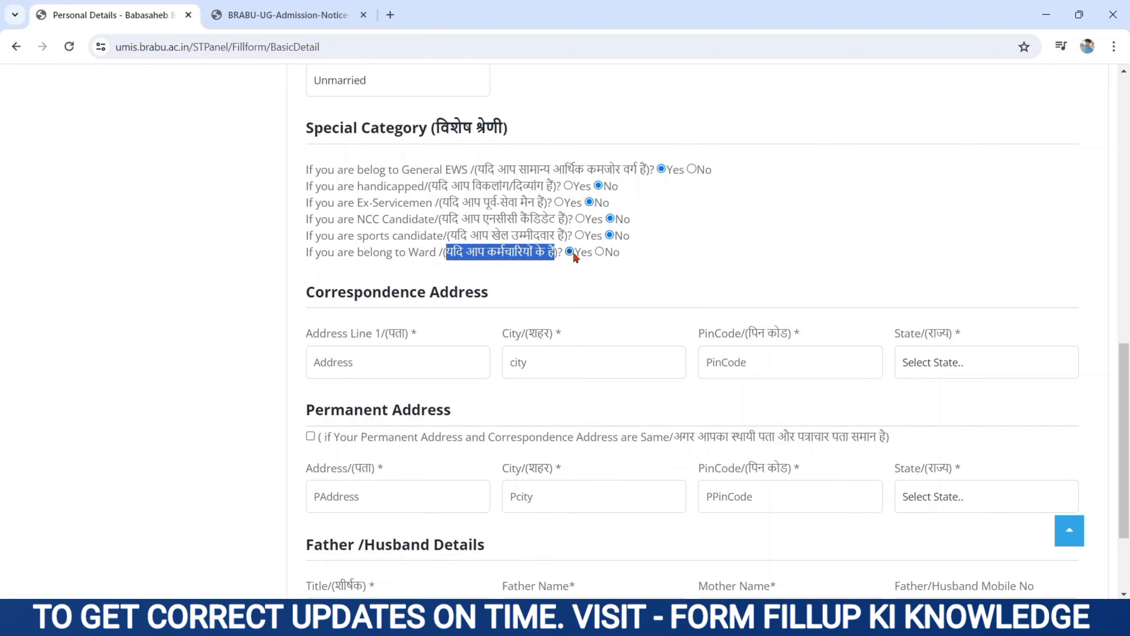
left_click(600, 252)
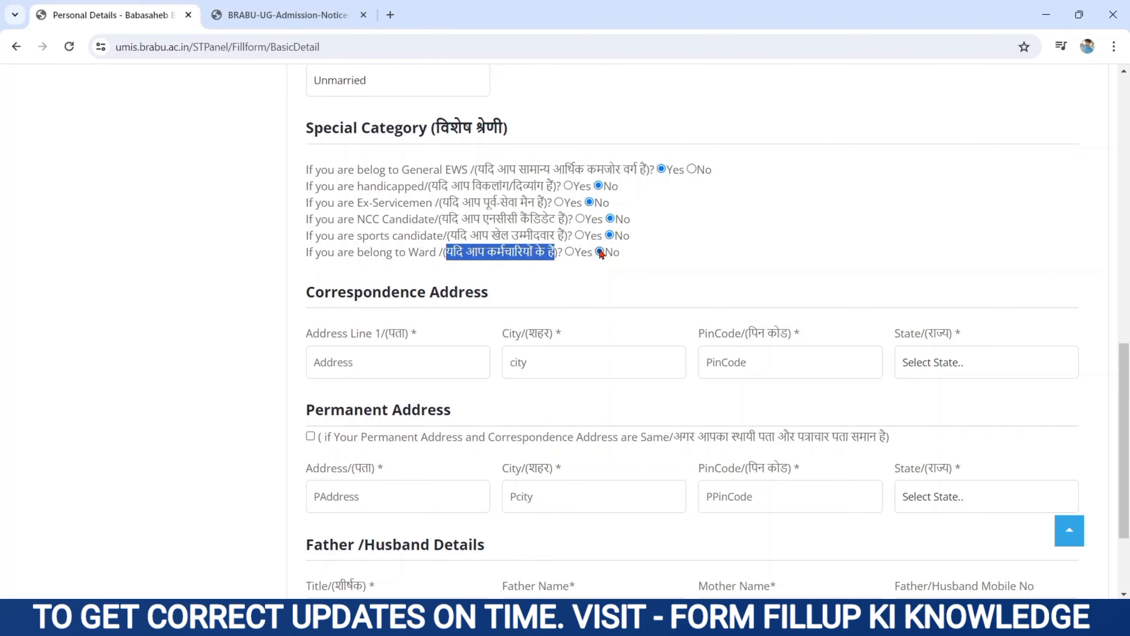
left_click(593, 288)
Go through the correspondence Address Line 1, City and PinCode fields, leaving them empty.
scroll(593, 289, "down", 3)
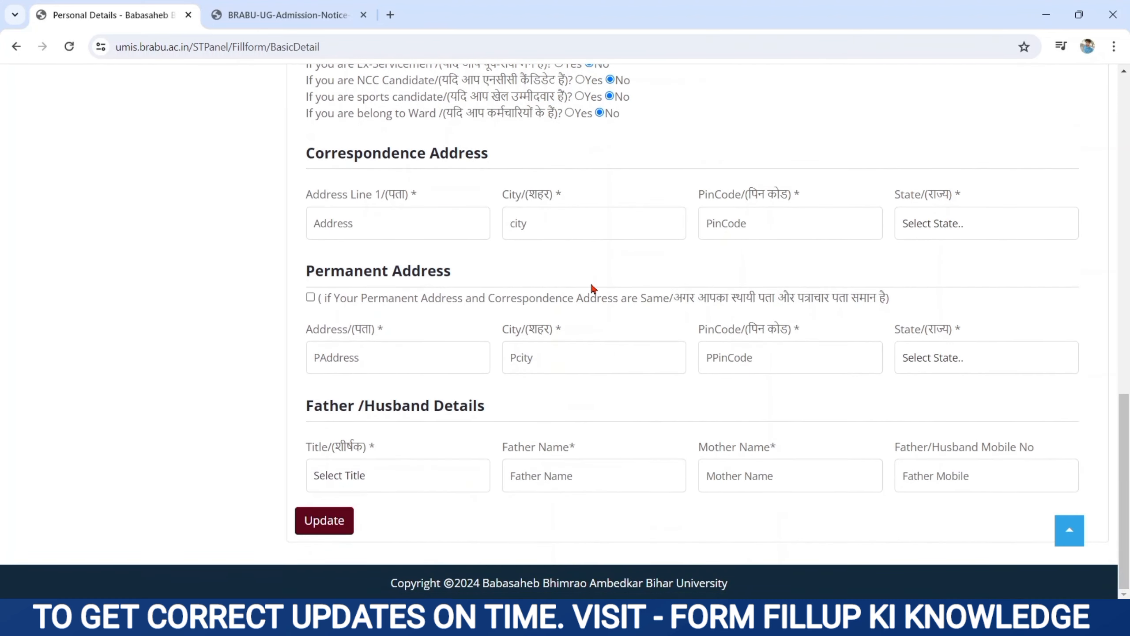
left_click_drag(305, 154, 461, 179)
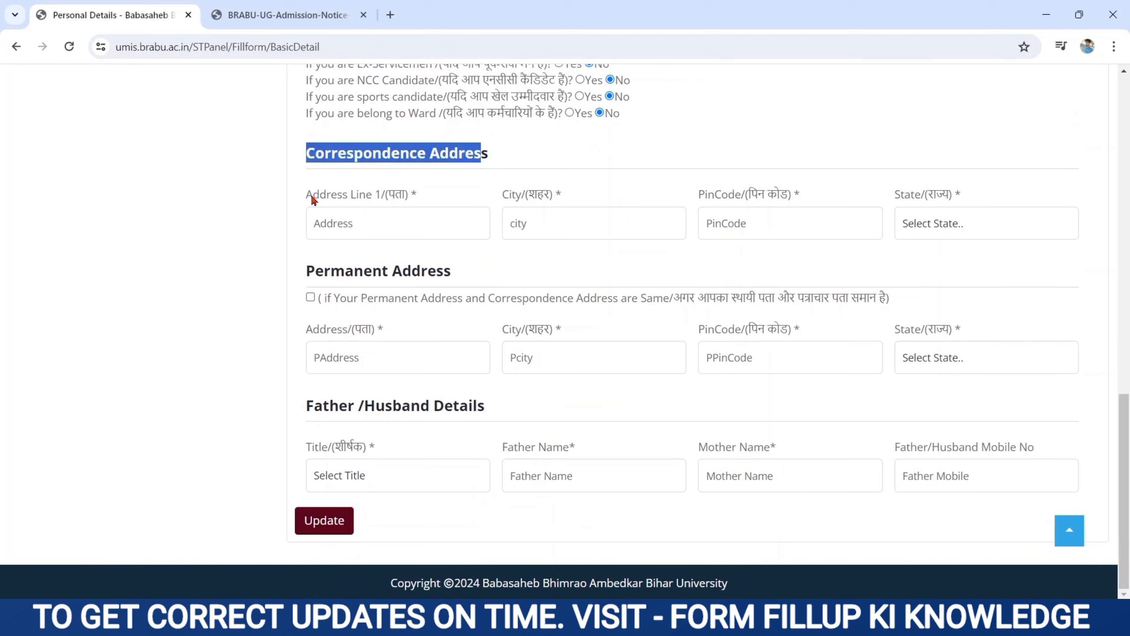
left_click_drag(312, 199, 395, 206)
left_click(385, 221)
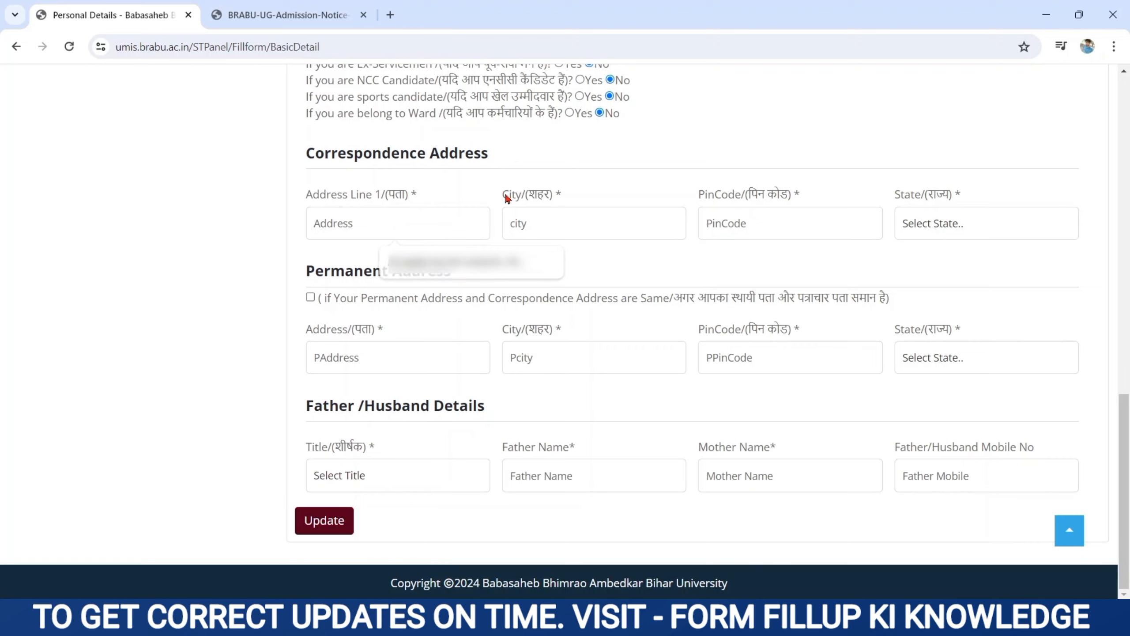
left_click_drag(506, 196, 567, 202)
left_click(558, 212)
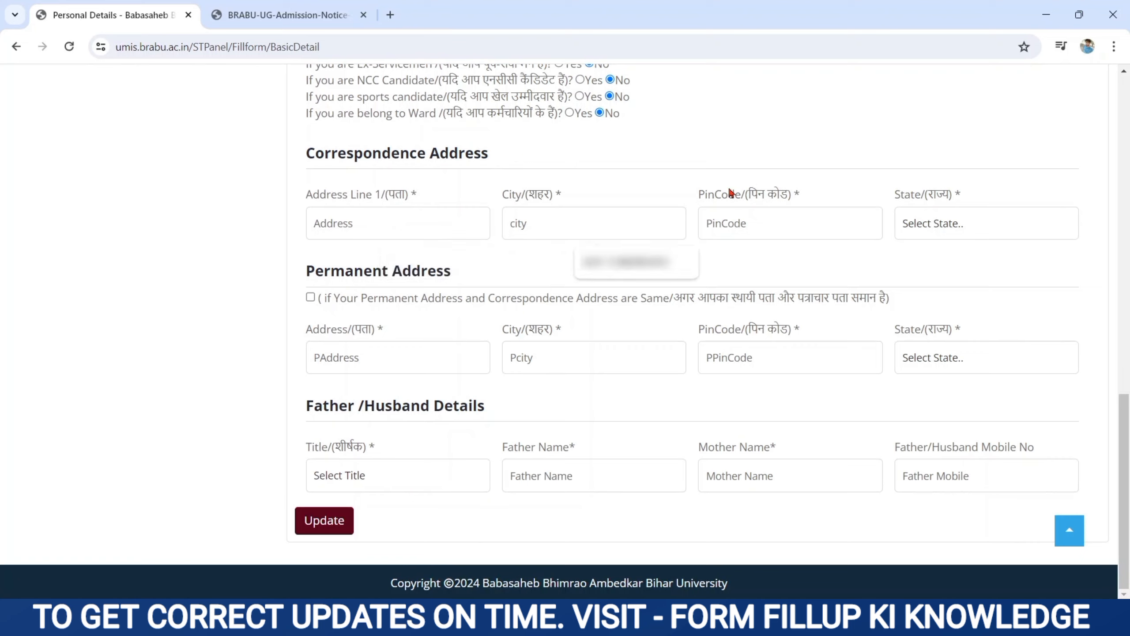
left_click_drag(696, 195, 797, 198)
left_click(762, 219)
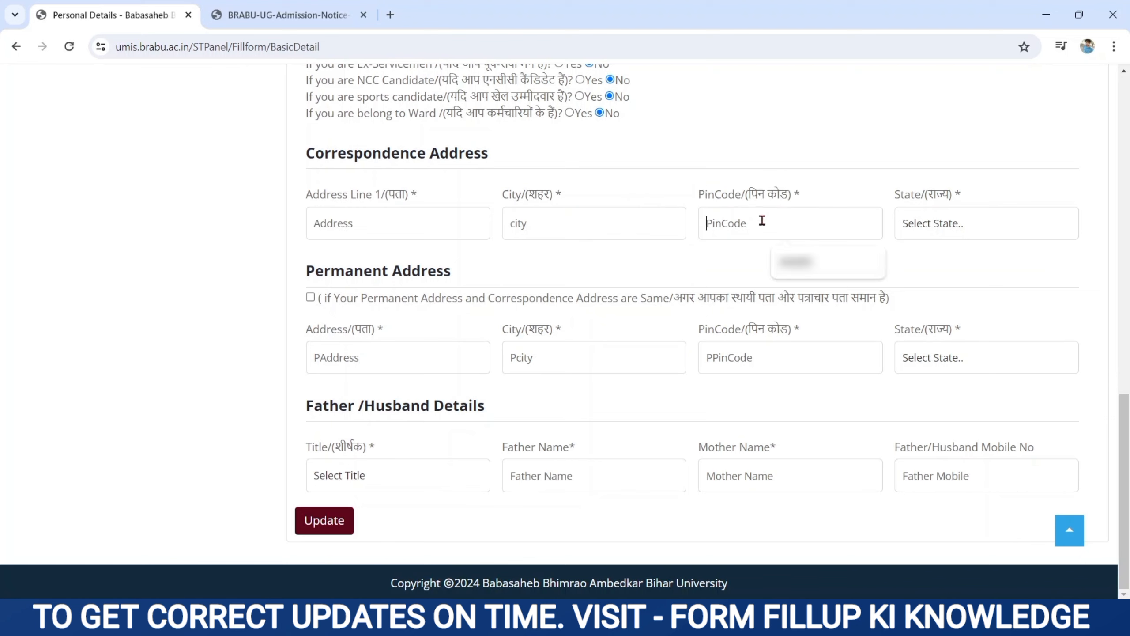
Choose Bihar as the correspondence State and review the Permanent Address and Father/Husband sections.
left_click(913, 227)
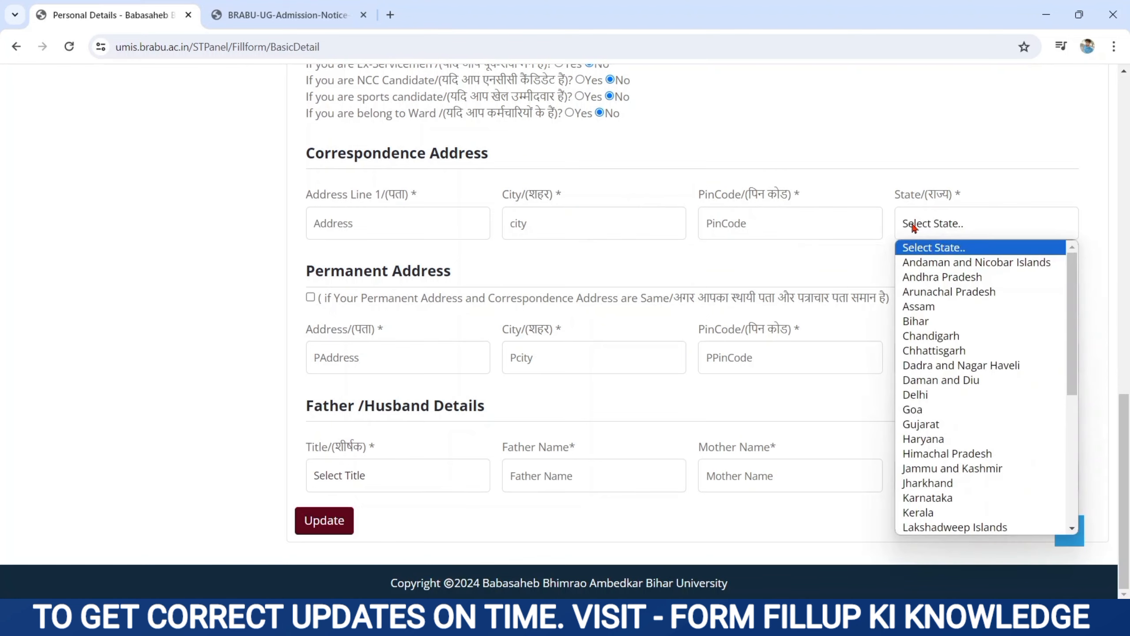
left_click(919, 325)
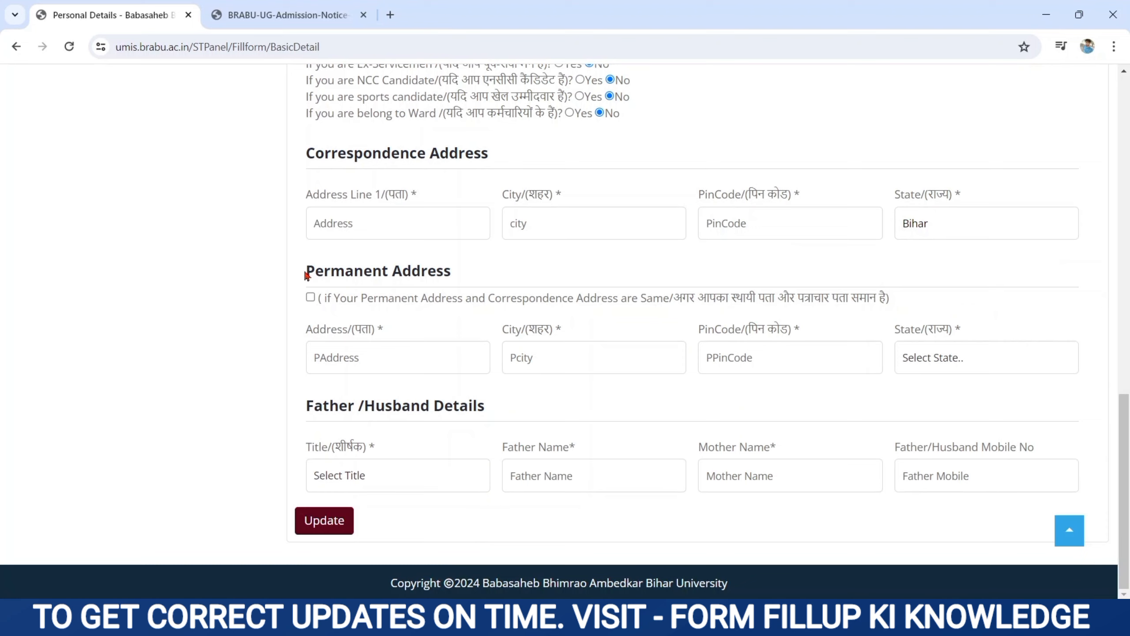
left_click_drag(306, 274, 457, 275)
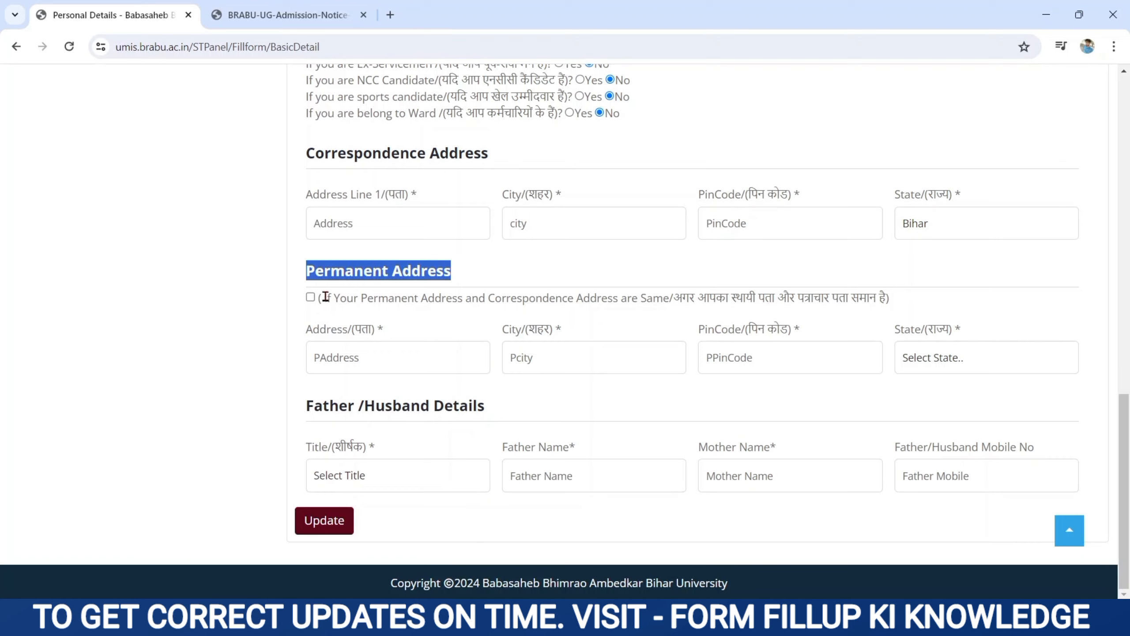
left_click_drag(326, 297, 911, 299)
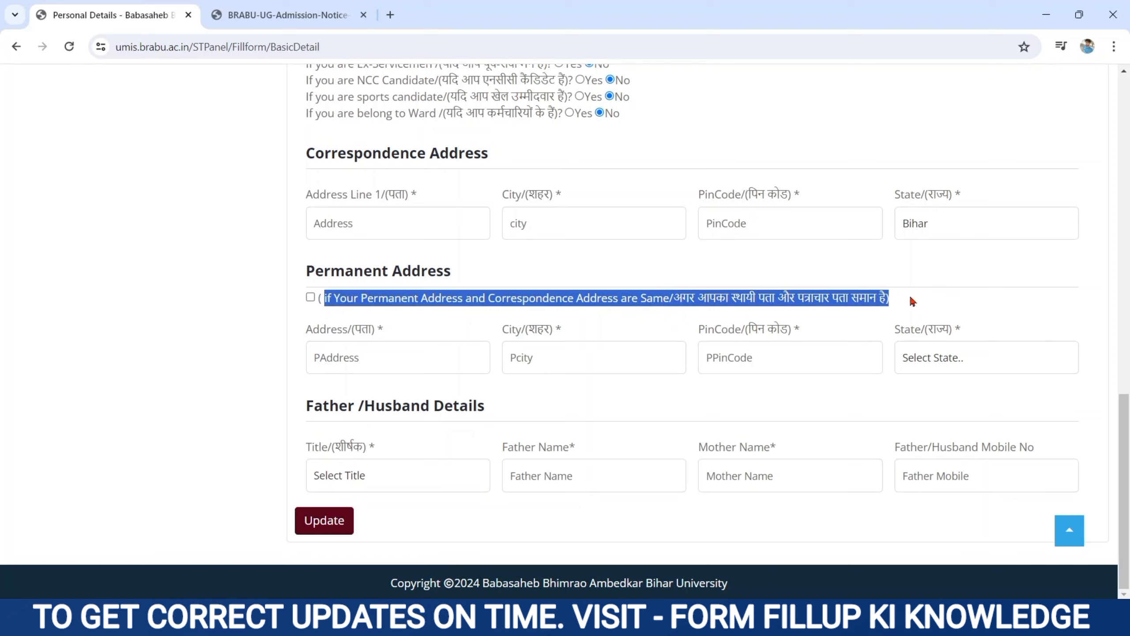
left_click(311, 299)
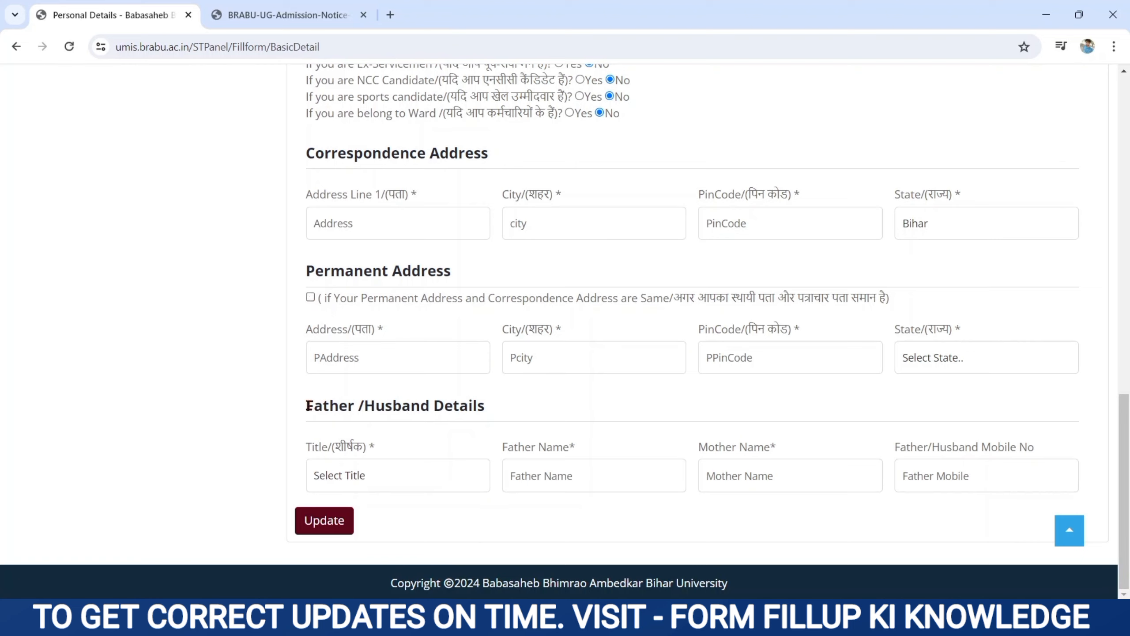
left_click_drag(307, 405, 492, 424)
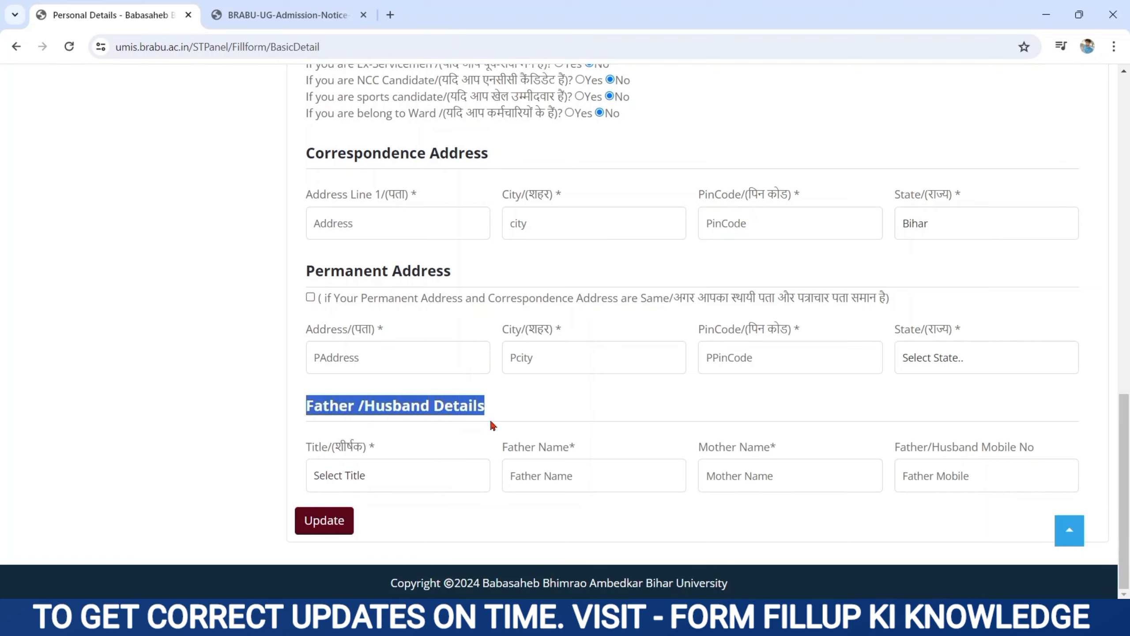
Set the Father/Husband Details title to S/O.
left_click(306, 451)
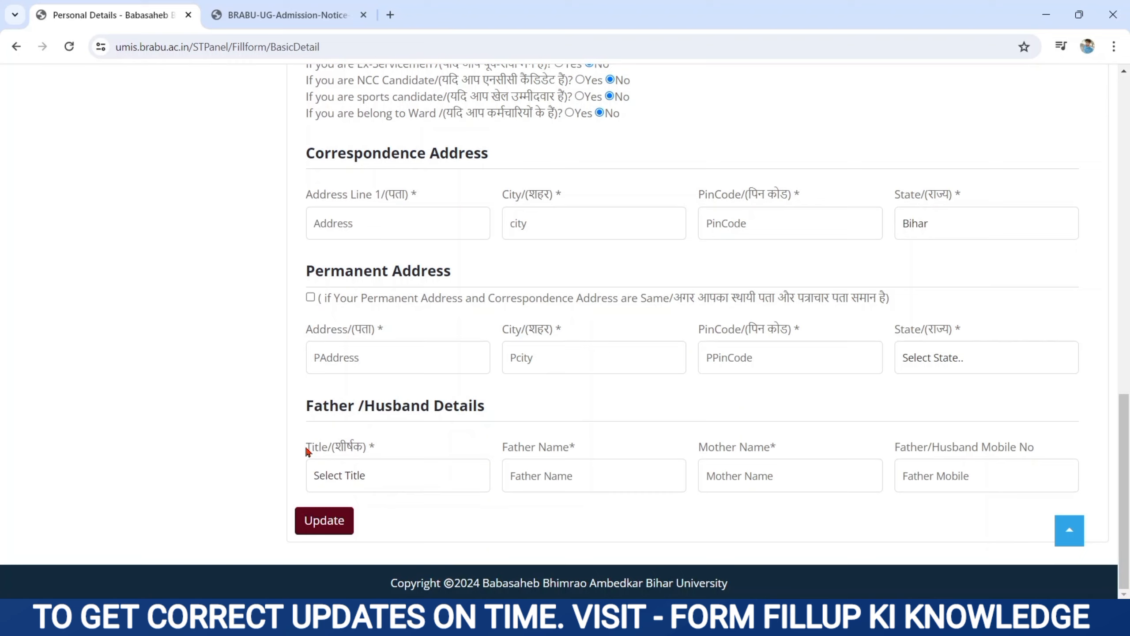
left_click_drag(307, 451, 381, 453)
left_click(361, 475)
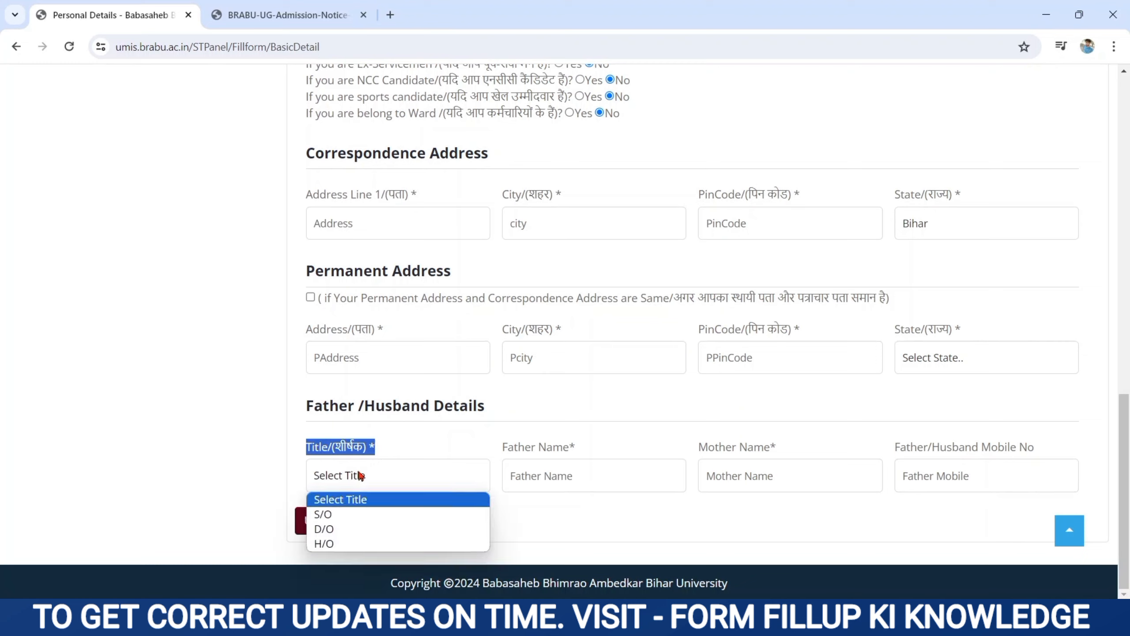
left_click(332, 520)
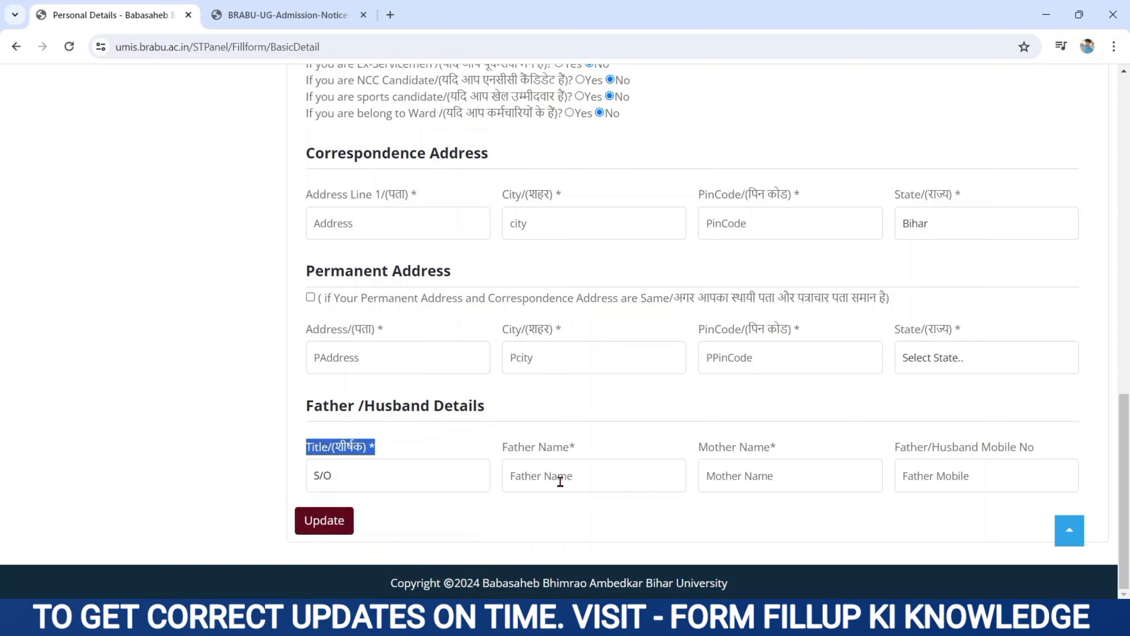
Point out the Father Name, Mother Name and father/husband mobile fields, leaving them empty.
left_click(502, 452)
left_click_drag(502, 452, 597, 466)
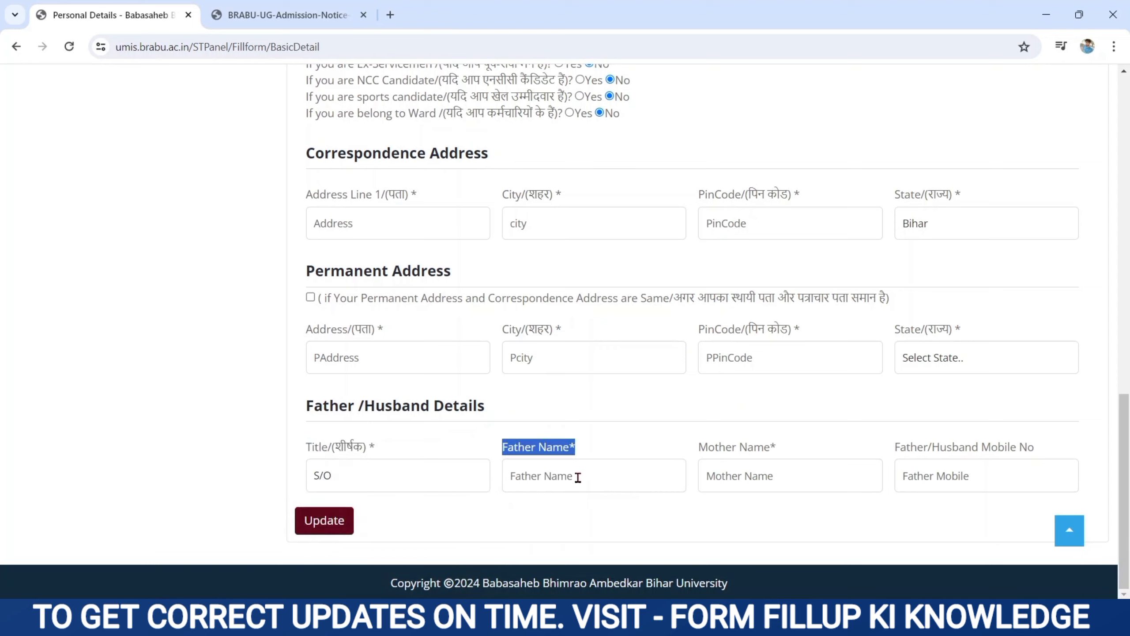
left_click(579, 477)
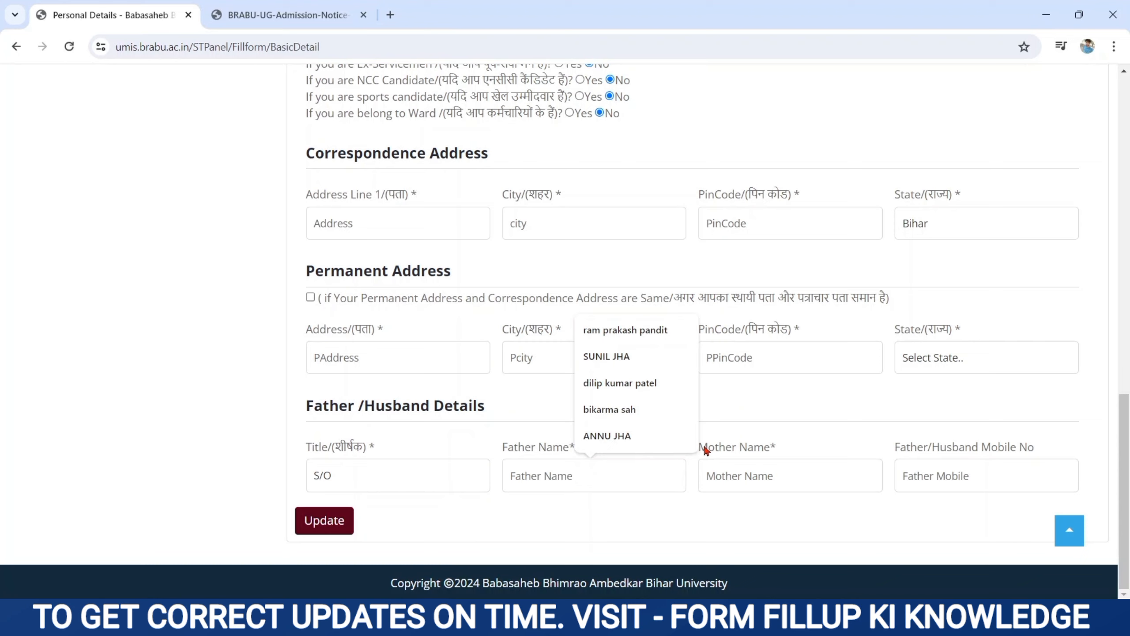
left_click_drag(708, 446, 779, 455)
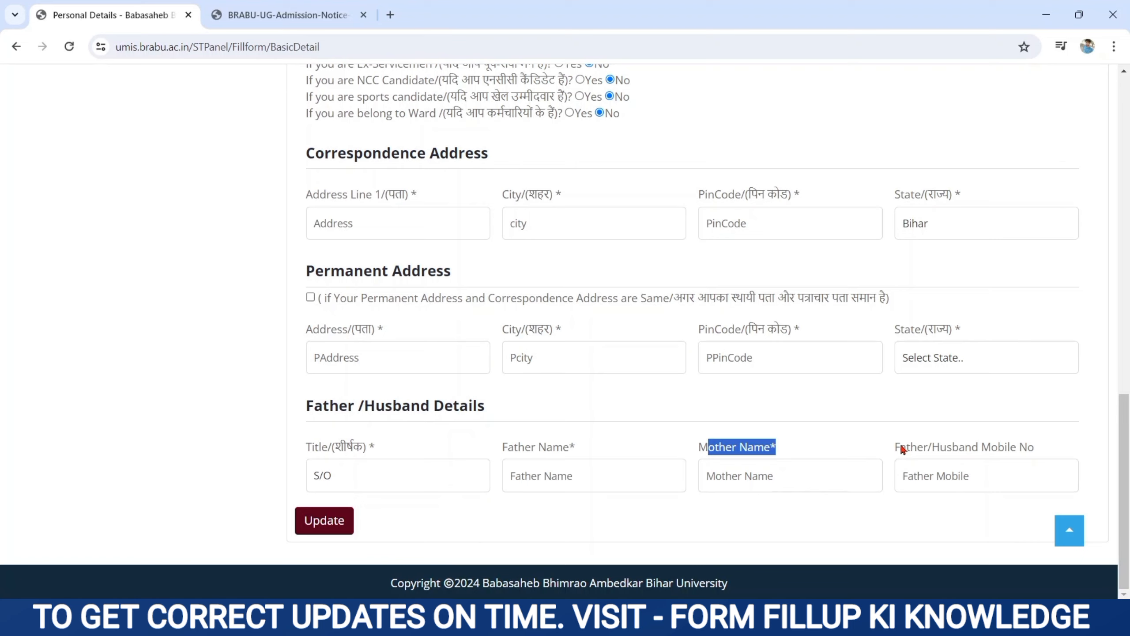
left_click_drag(903, 450, 1048, 454)
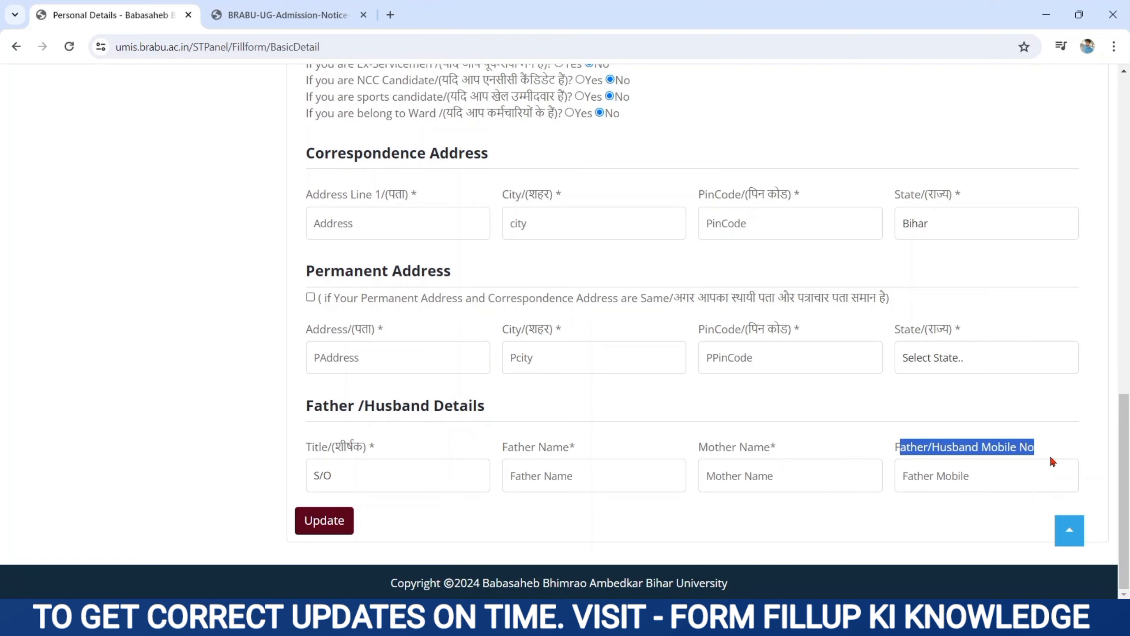
left_click(990, 478)
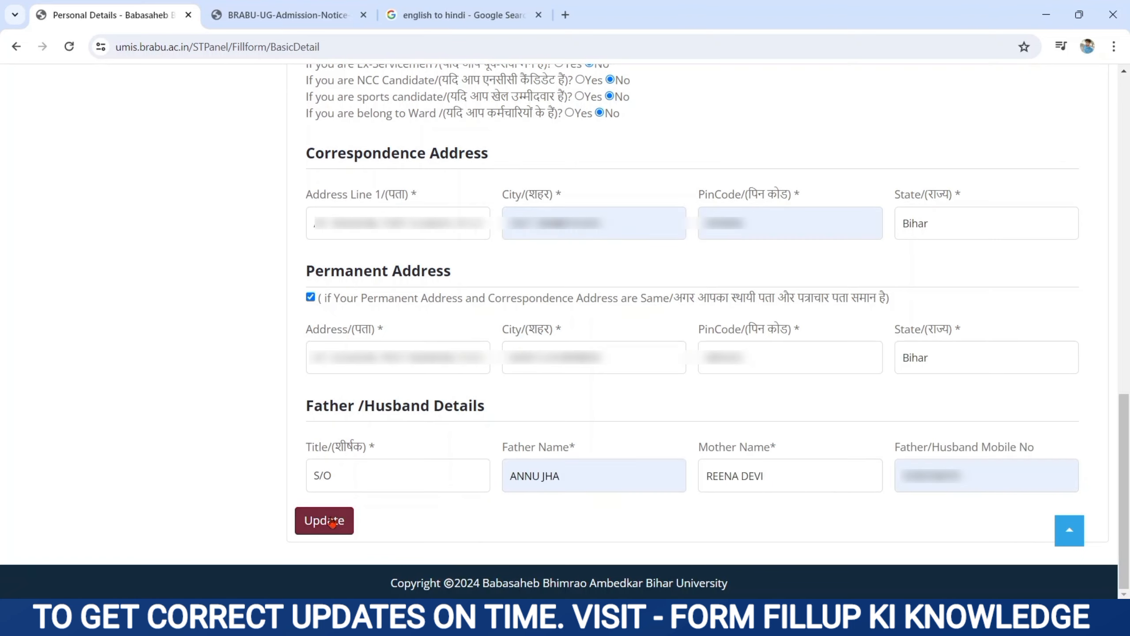
Update the personal details, dismiss Chrome's save-address popup, then go to Qualifications.
left_click(328, 520)
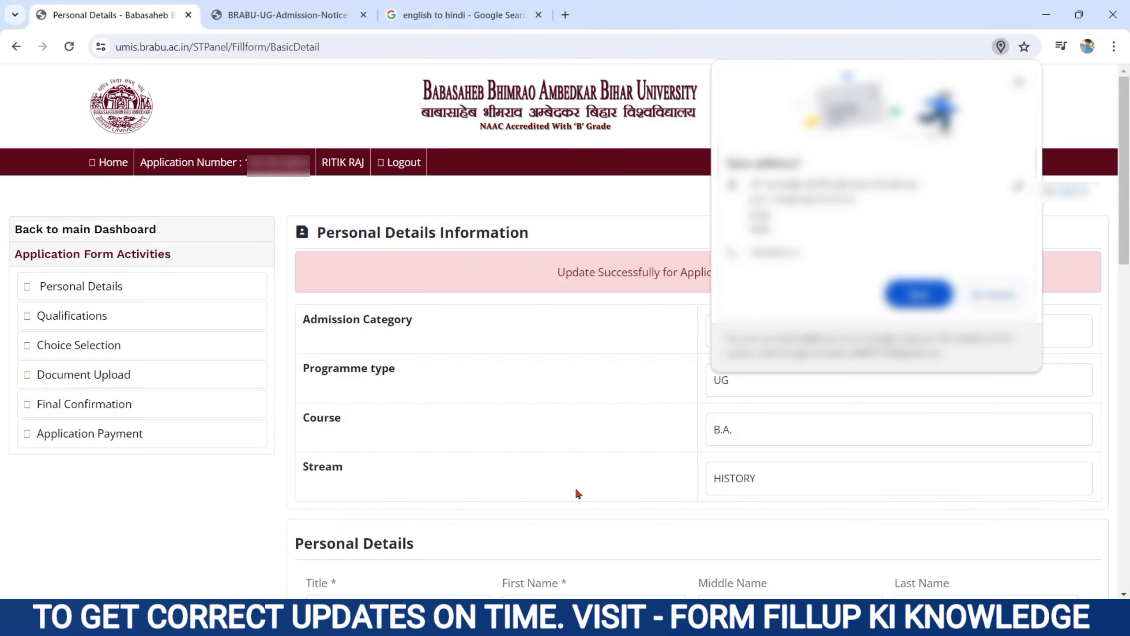
left_click(972, 297)
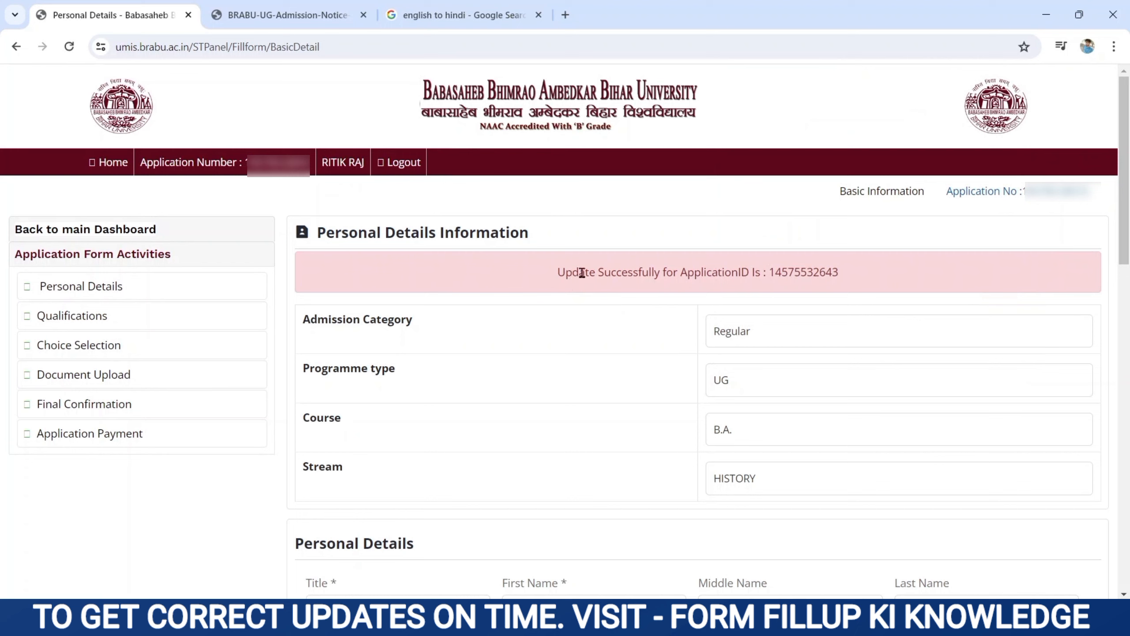
left_click_drag(577, 271, 894, 261)
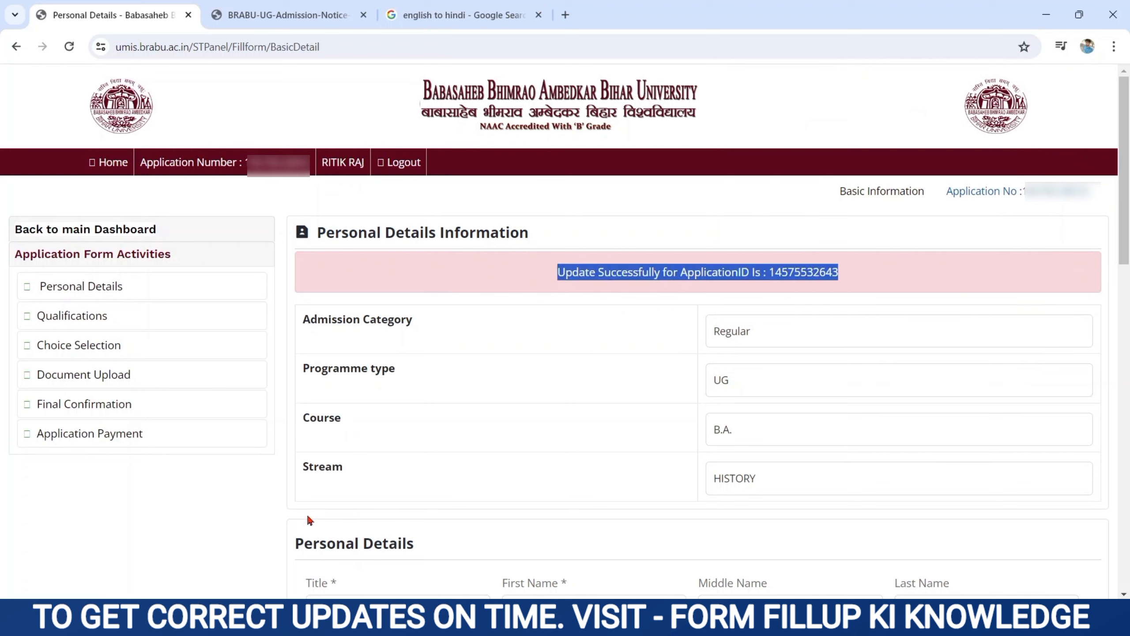
left_click(247, 547)
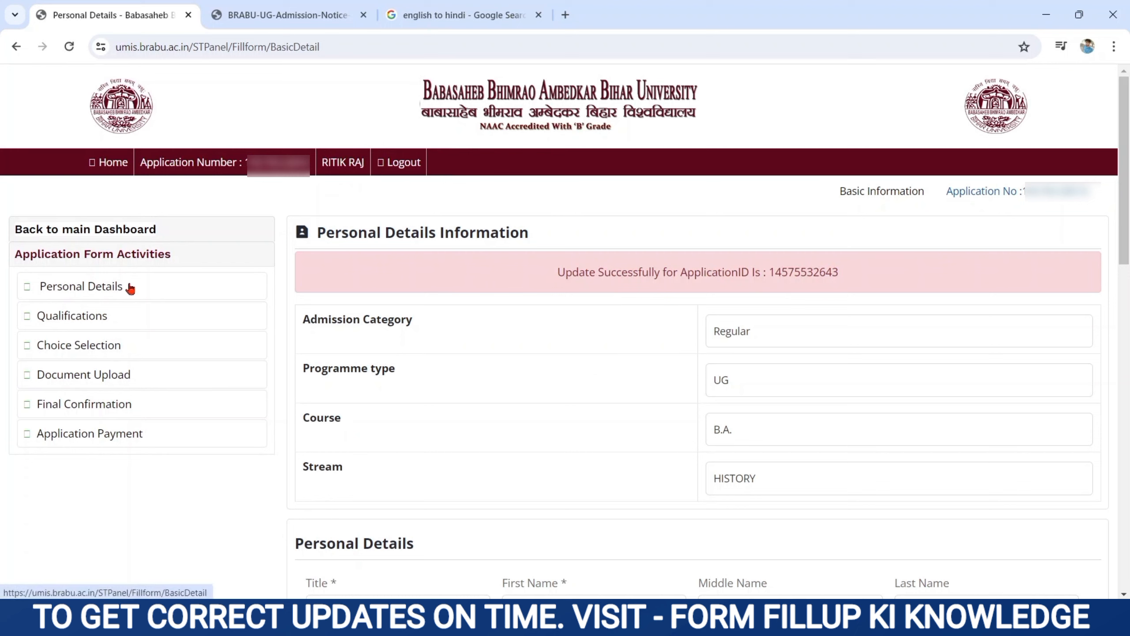
left_click(59, 316)
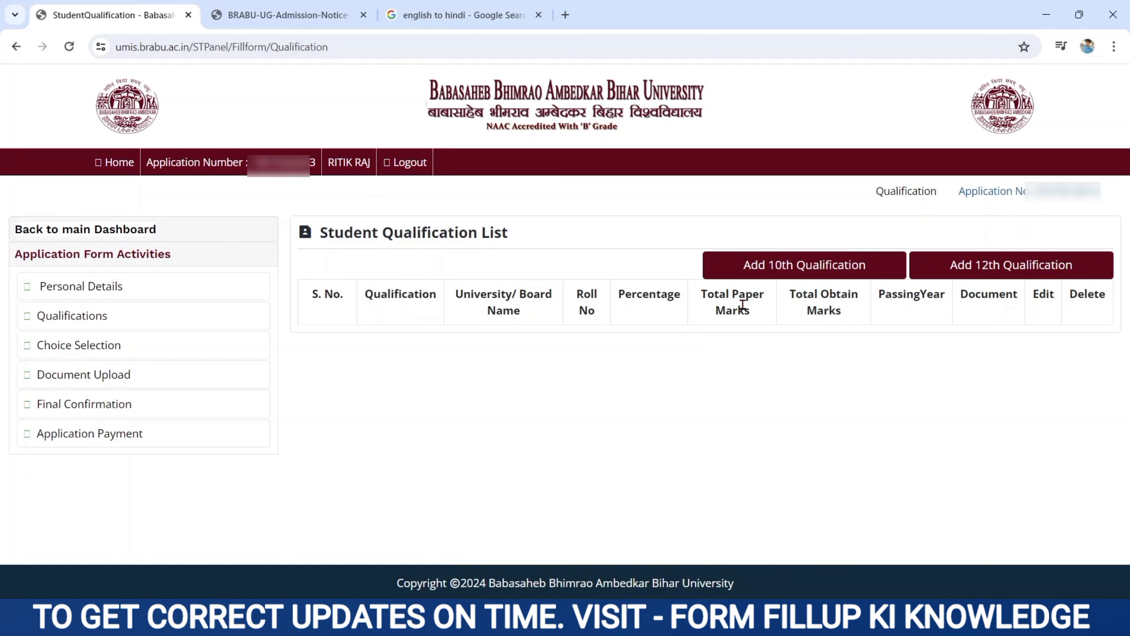
Start a new 10th qualification with board Bihar Board (BSEB Board).
left_click(777, 272)
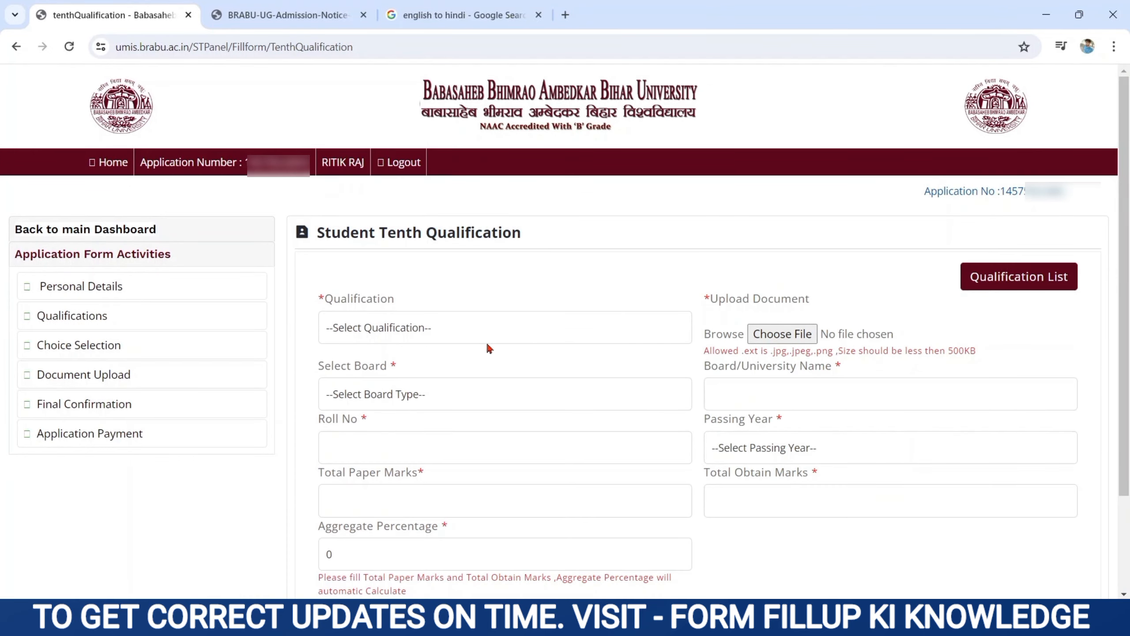
left_click_drag(327, 304, 396, 321)
left_click(386, 327)
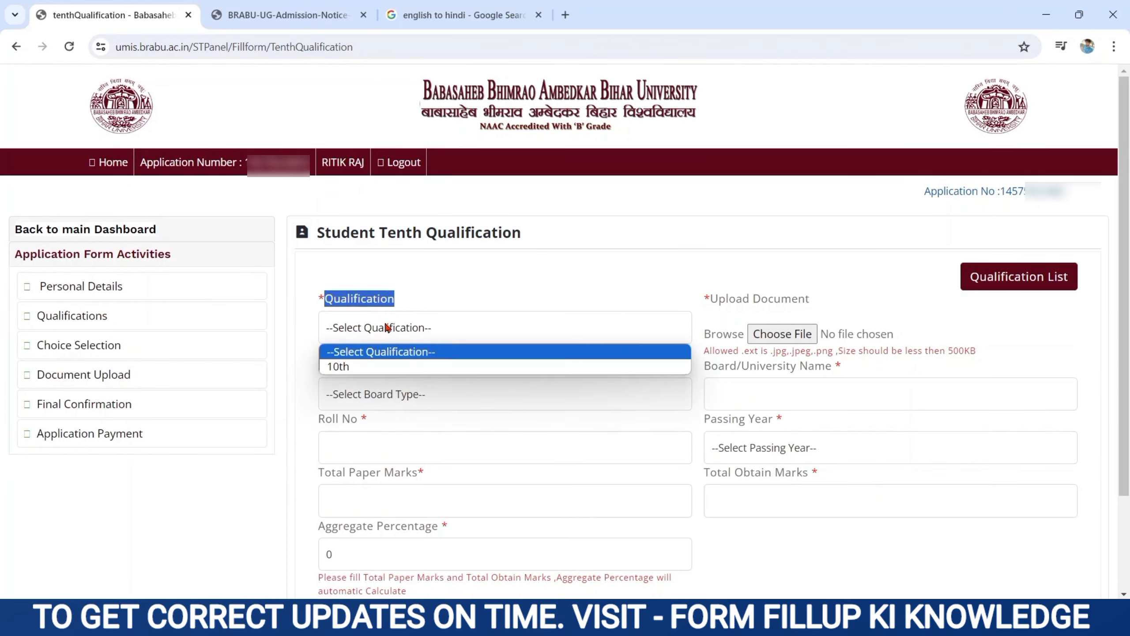
left_click(348, 370)
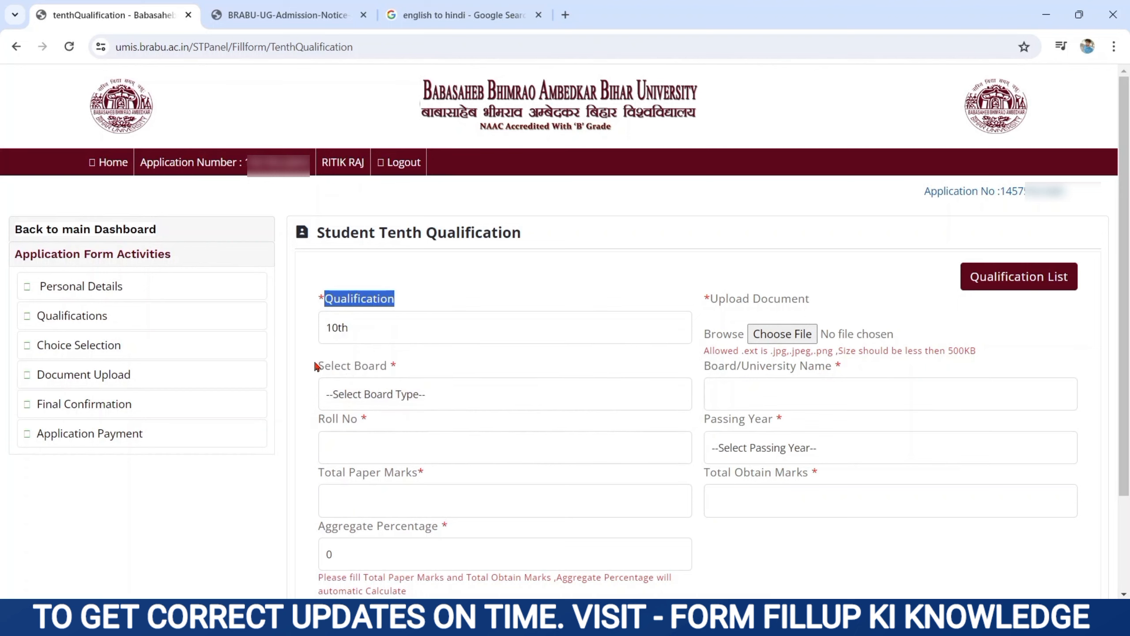
left_click_drag(316, 366, 376, 367)
left_click(370, 387)
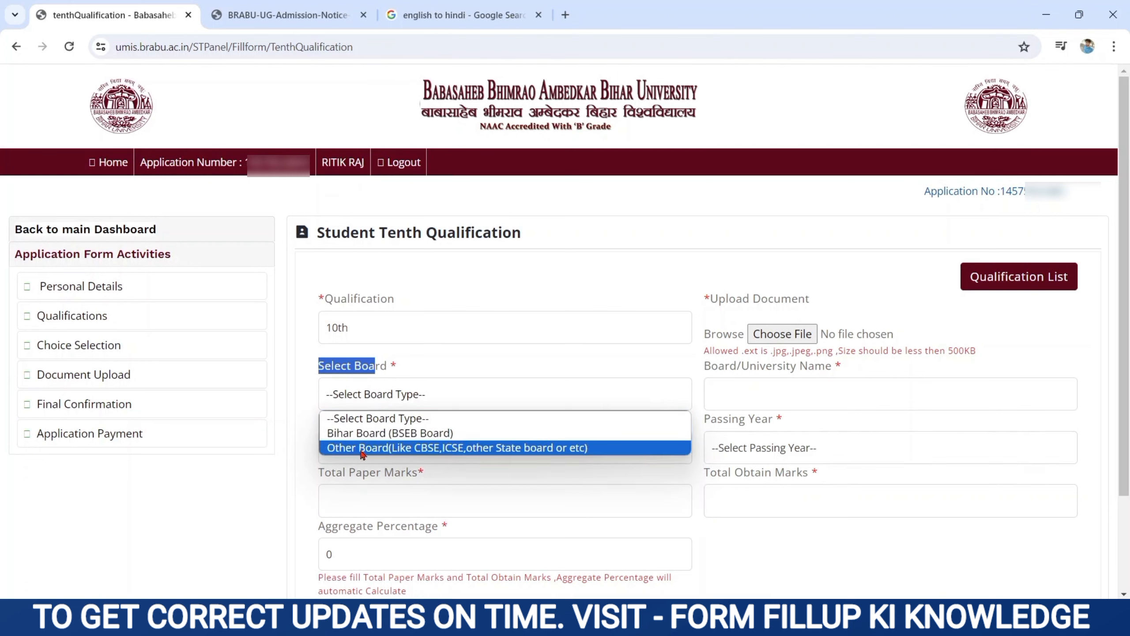
left_click(394, 433)
Set the 10th passing year to 2017.
scroll(329, 434, "down", 3)
left_click_drag(318, 300, 374, 300)
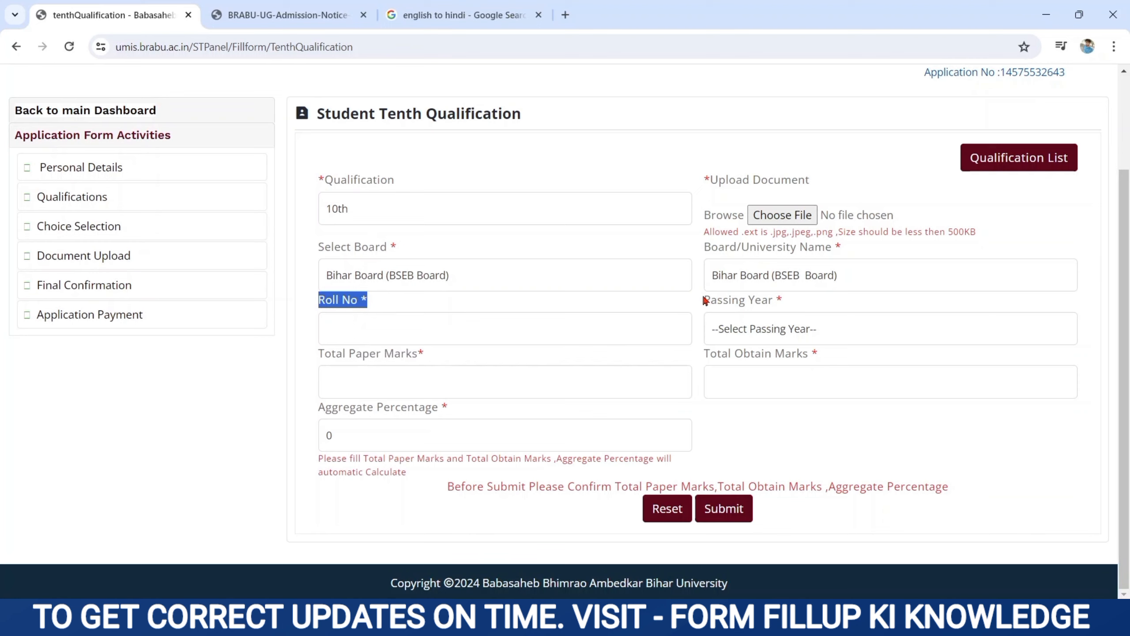
left_click(729, 300)
left_click_drag(730, 301, 784, 300)
left_click(735, 341)
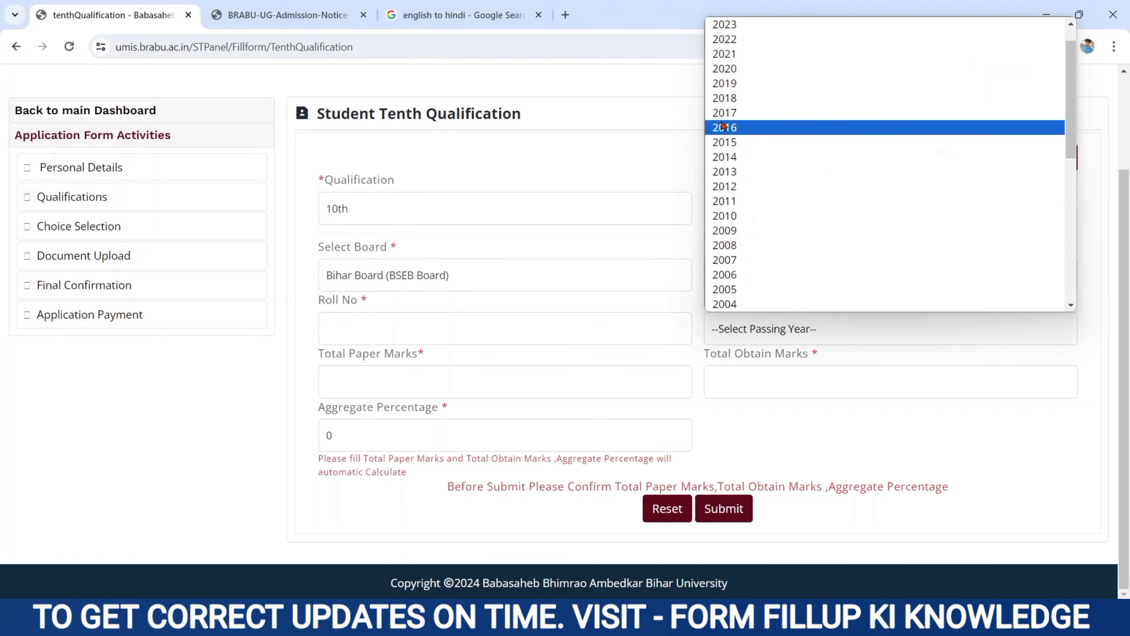
left_click(723, 114)
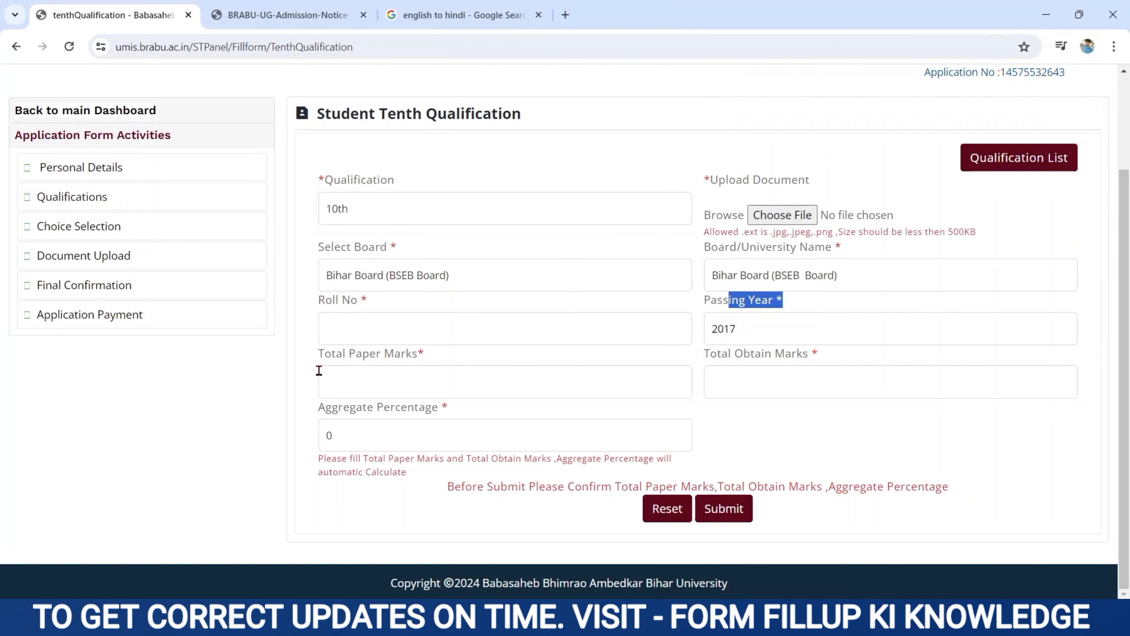
Enter 500 total and 215 obtained marks so the aggregate becomes 43.00.
left_click_drag(319, 362, 381, 369)
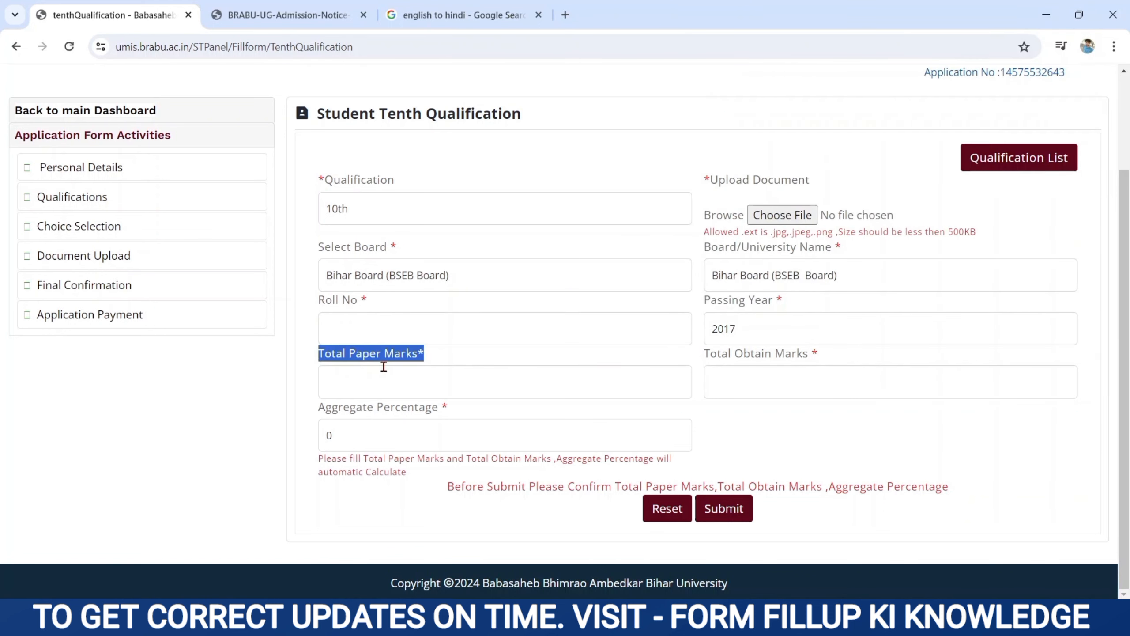
left_click(384, 383)
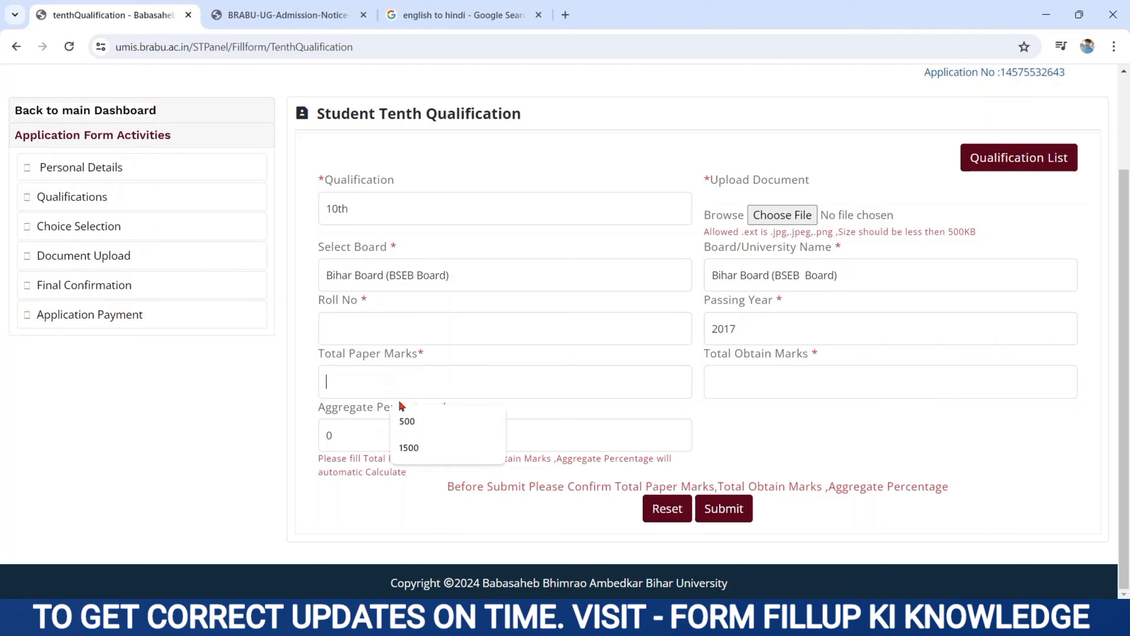
left_click(406, 421)
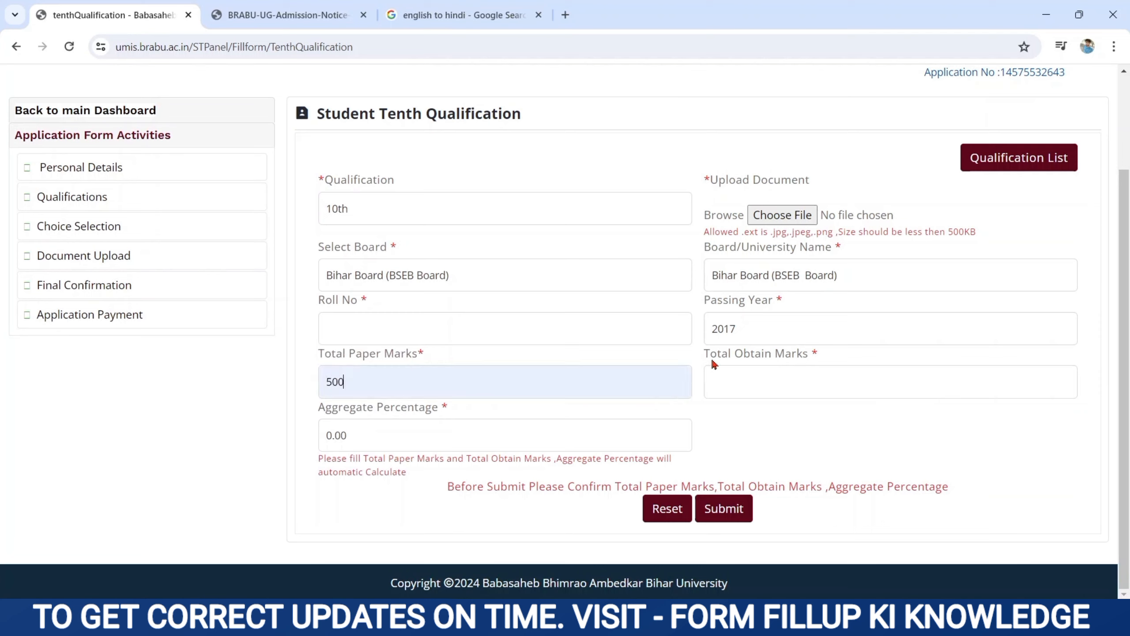
left_click_drag(705, 358, 825, 368)
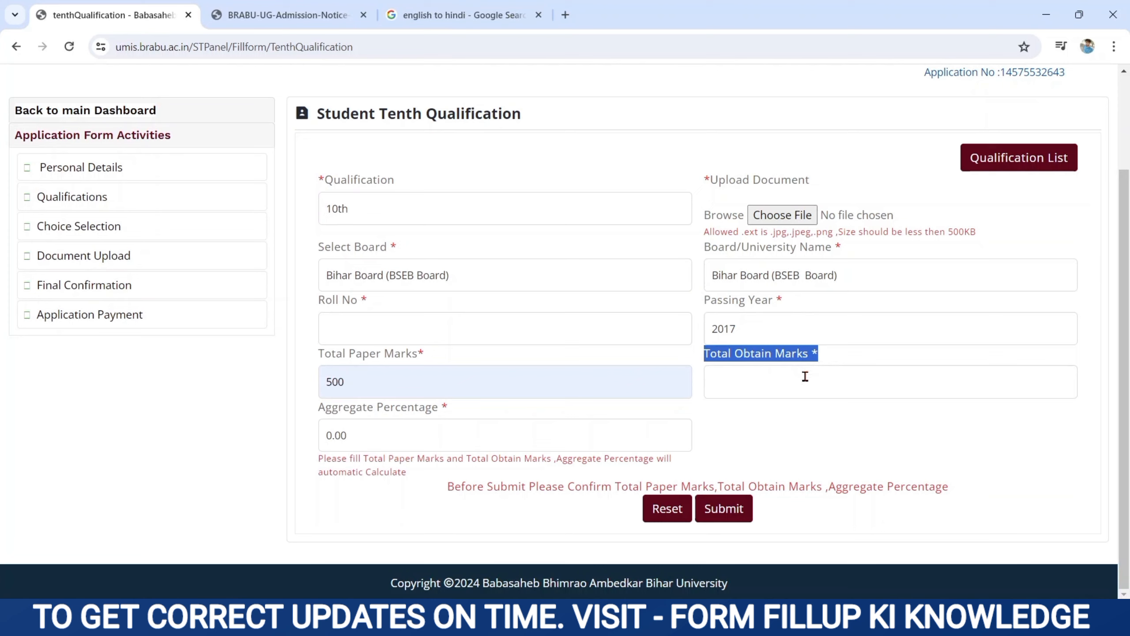
left_click(805, 376)
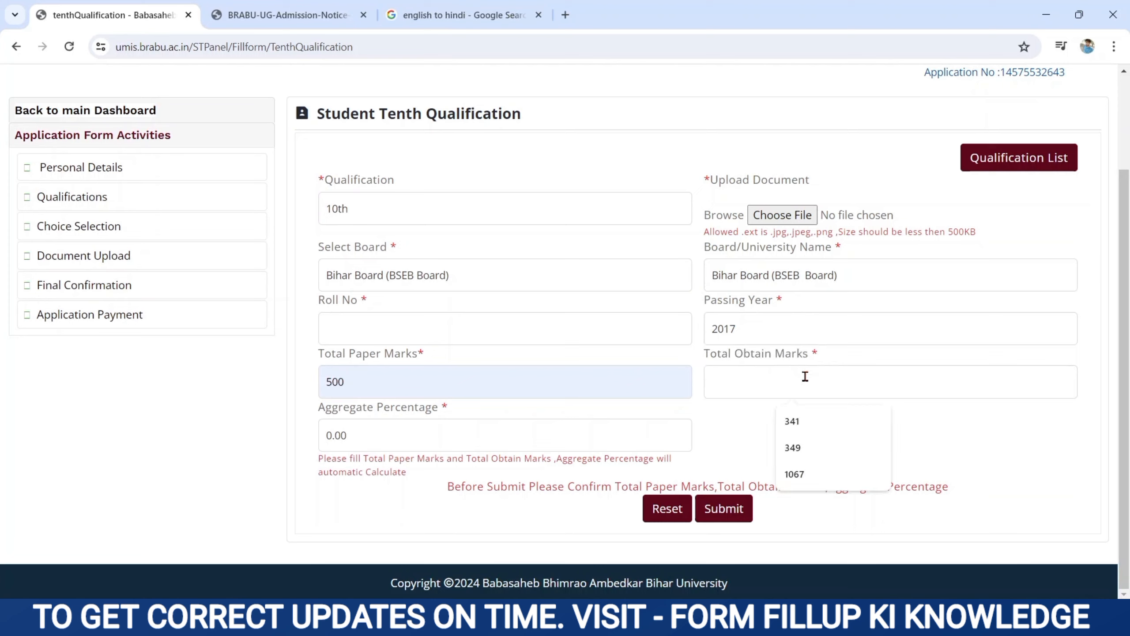
type("300")
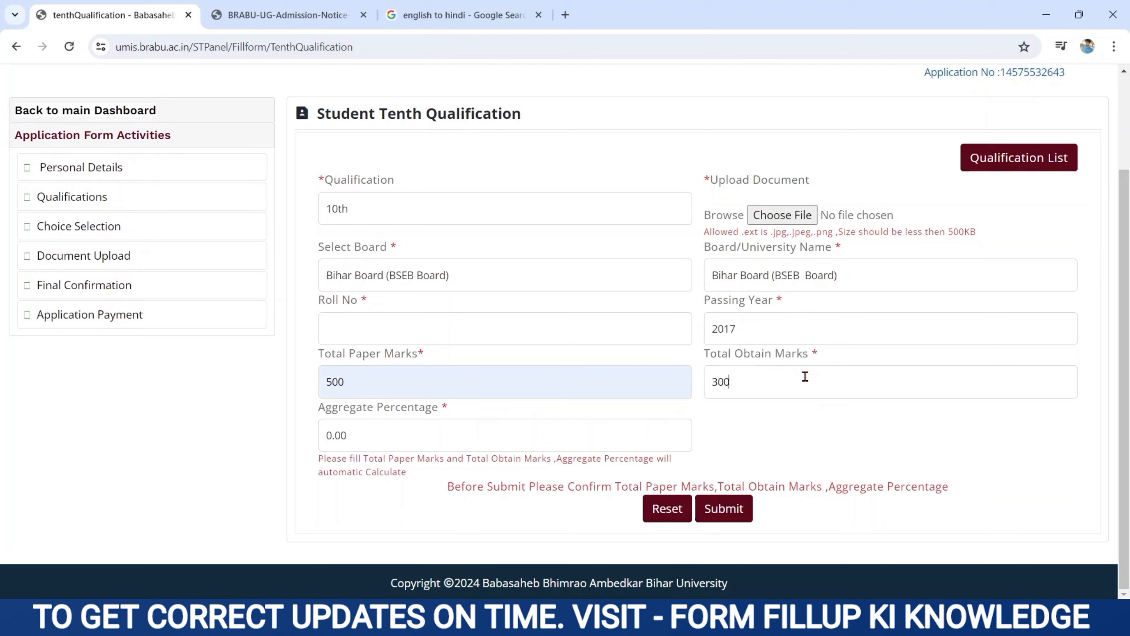
left_click(362, 415)
left_click_drag(705, 230, 882, 246)
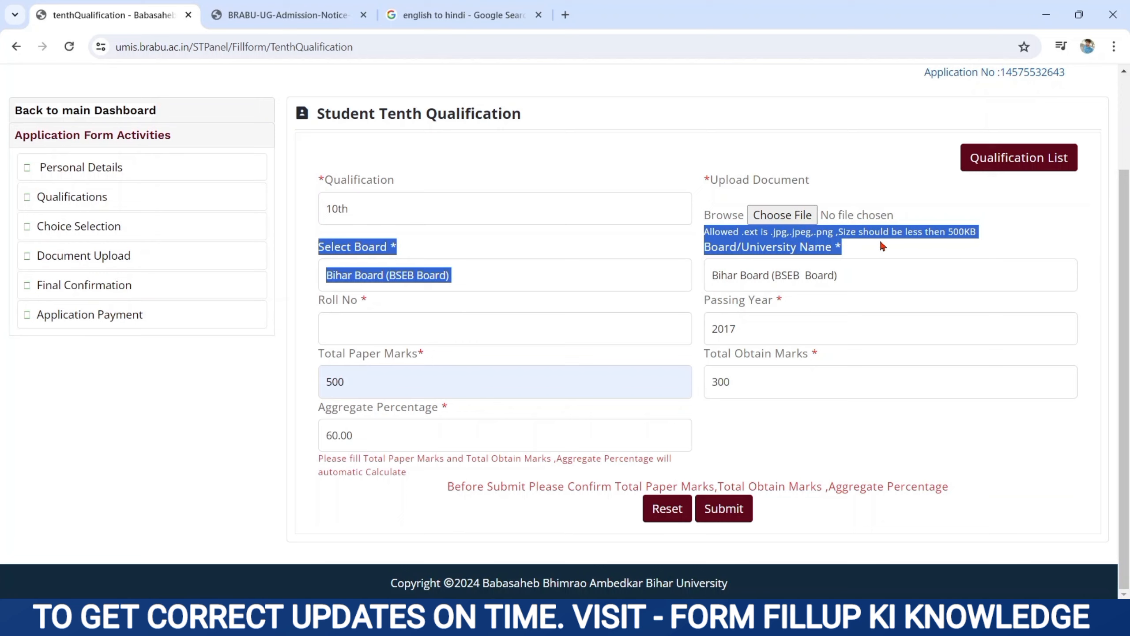
left_click(880, 181)
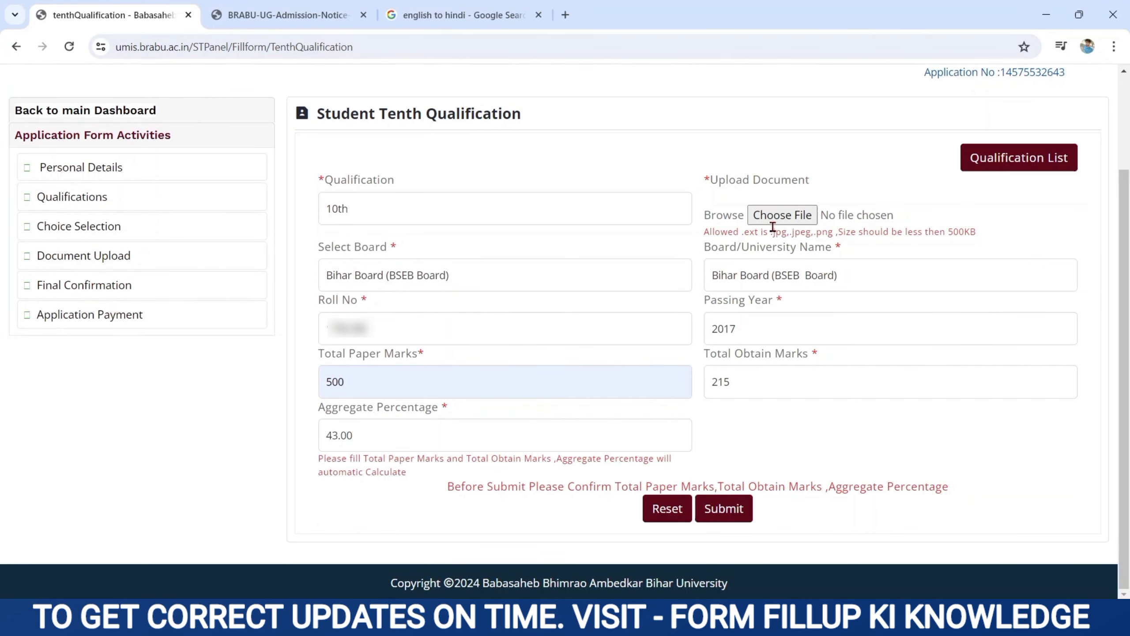
Attach the 10th certificate image from Desktop and submit the 10th qualification.
left_click(774, 218)
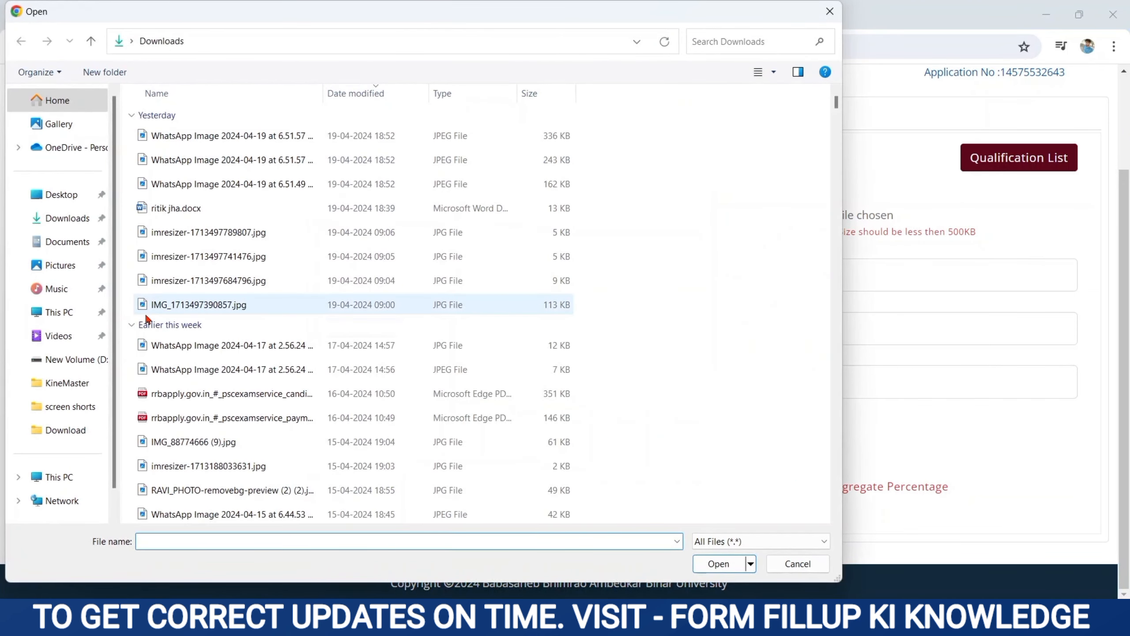
left_click(67, 194)
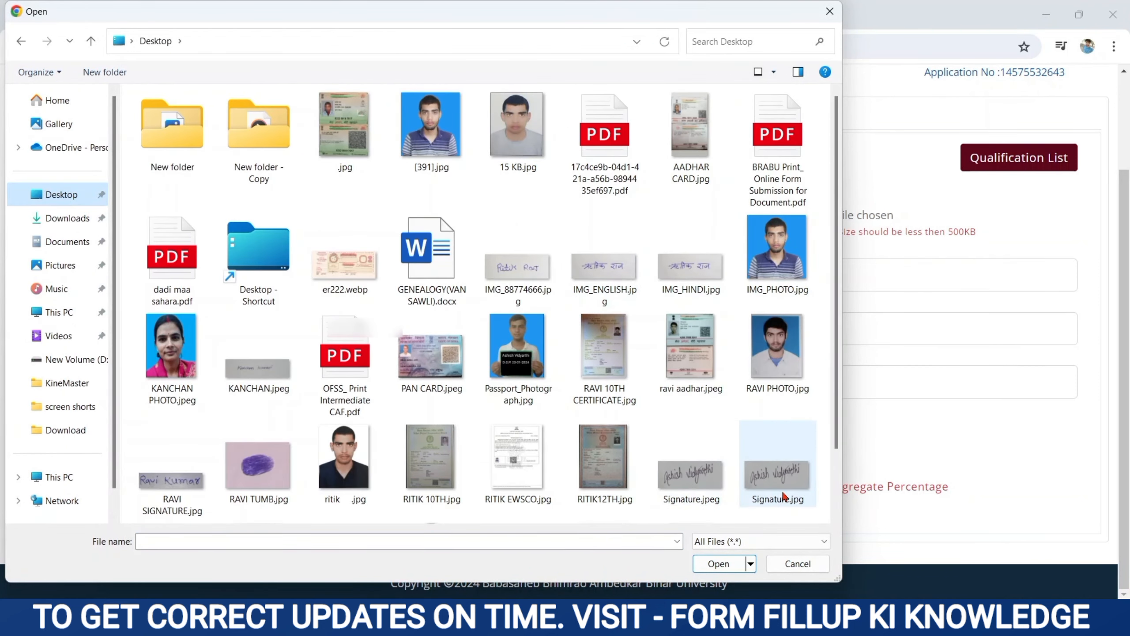
double_click(436, 473)
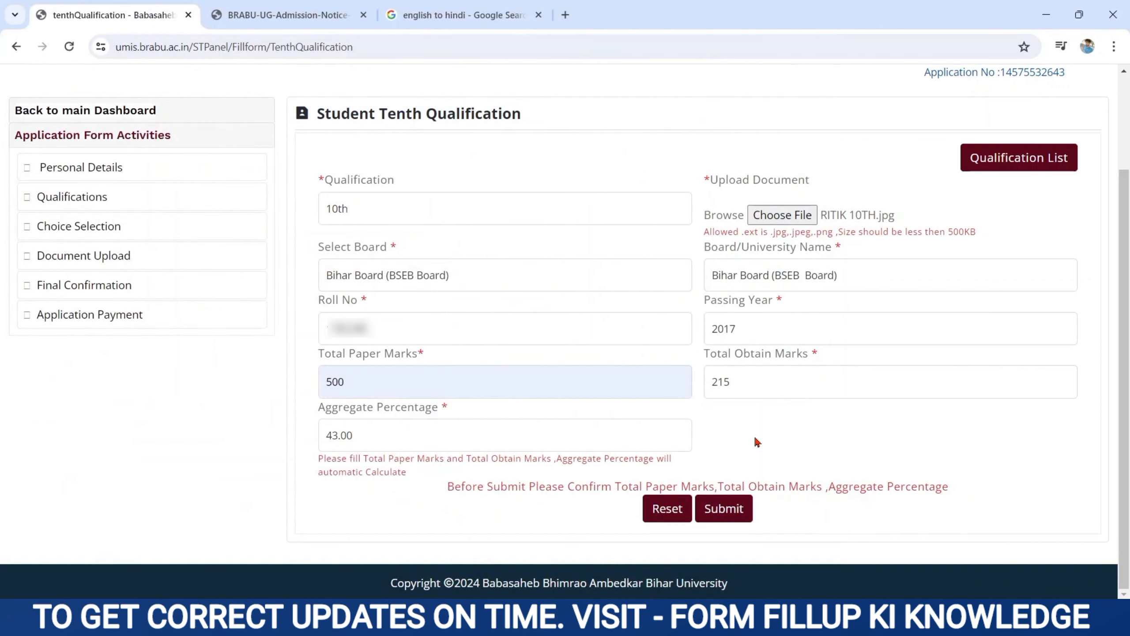
left_click(733, 512)
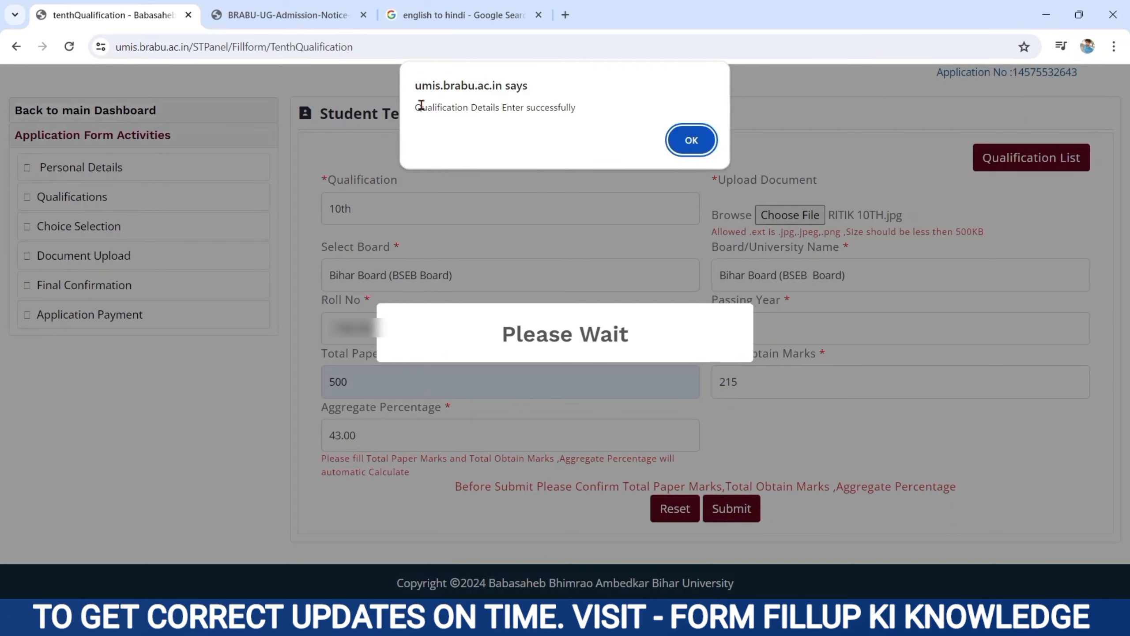
left_click(690, 140)
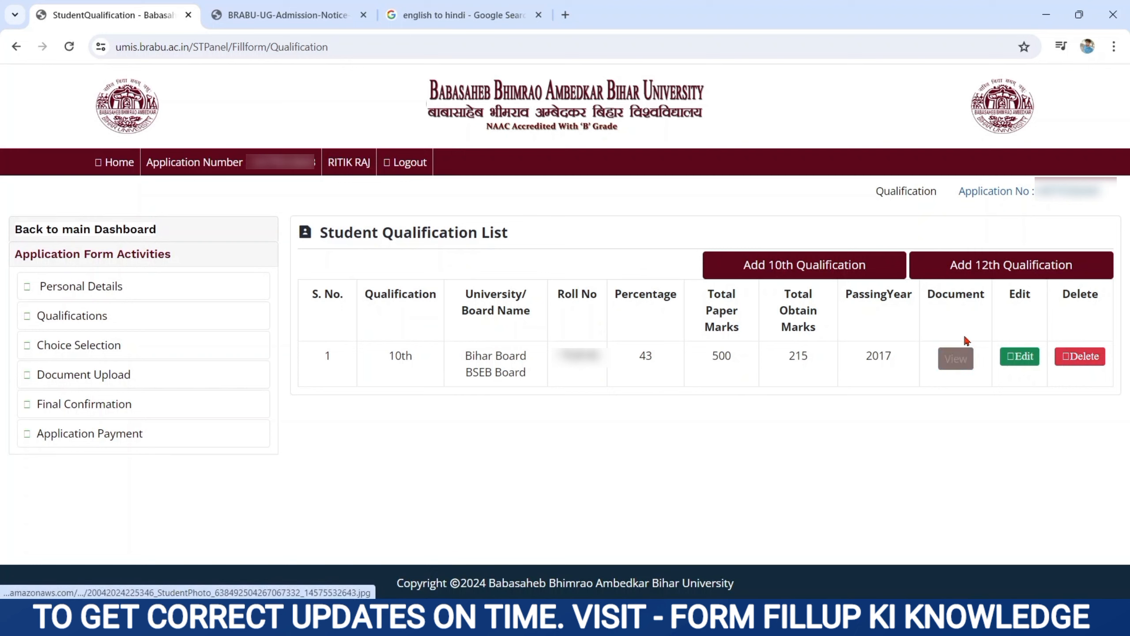
Start a 12th qualification: Intermediate of Science, Bihar Board (BSEB Board).
left_click(986, 274)
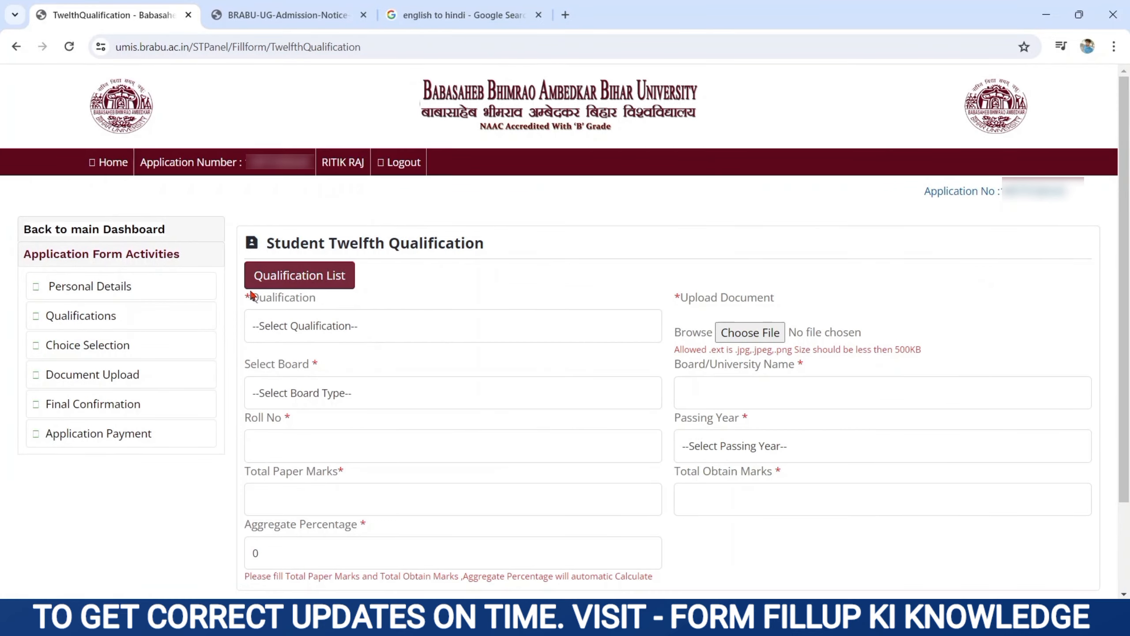
left_click_drag(251, 297, 314, 320)
left_click(303, 330)
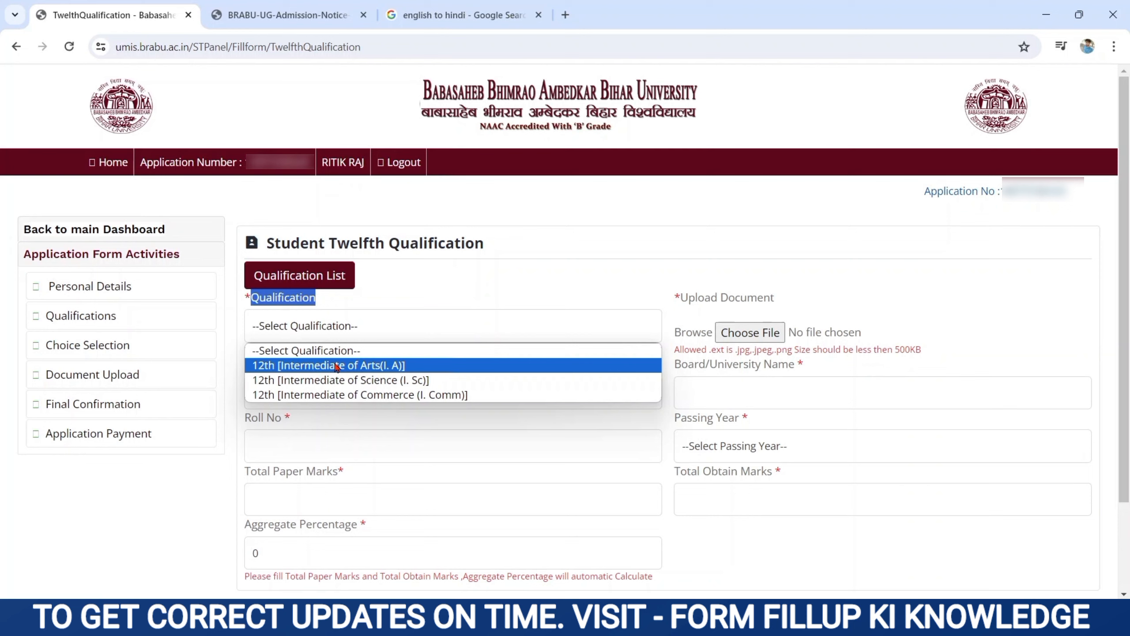
left_click(313, 386)
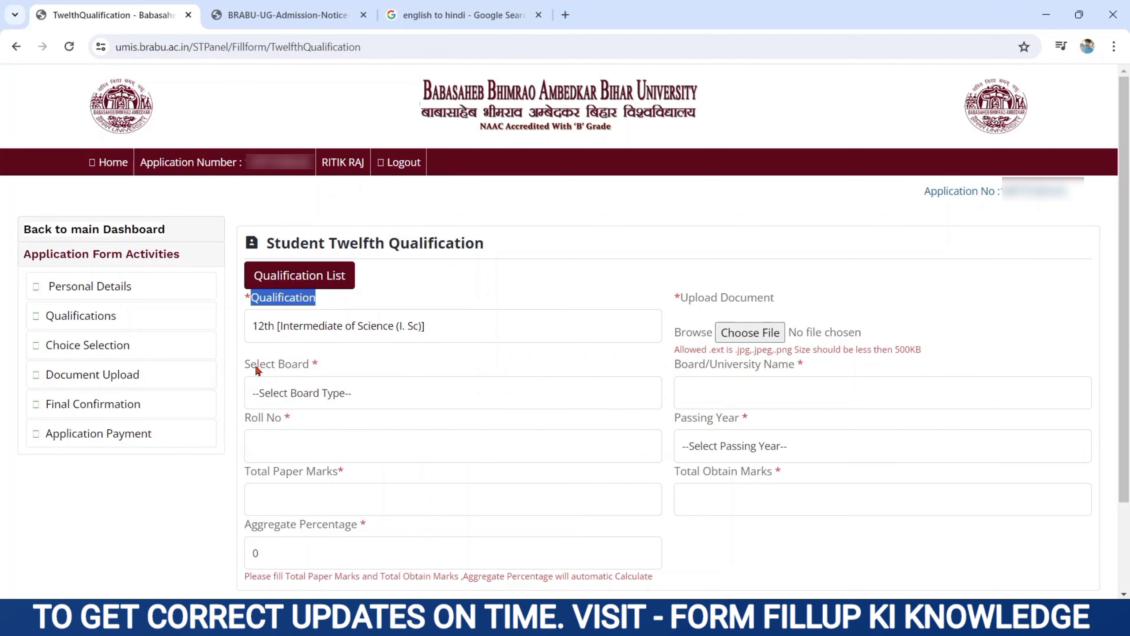
left_click_drag(245, 367, 307, 365)
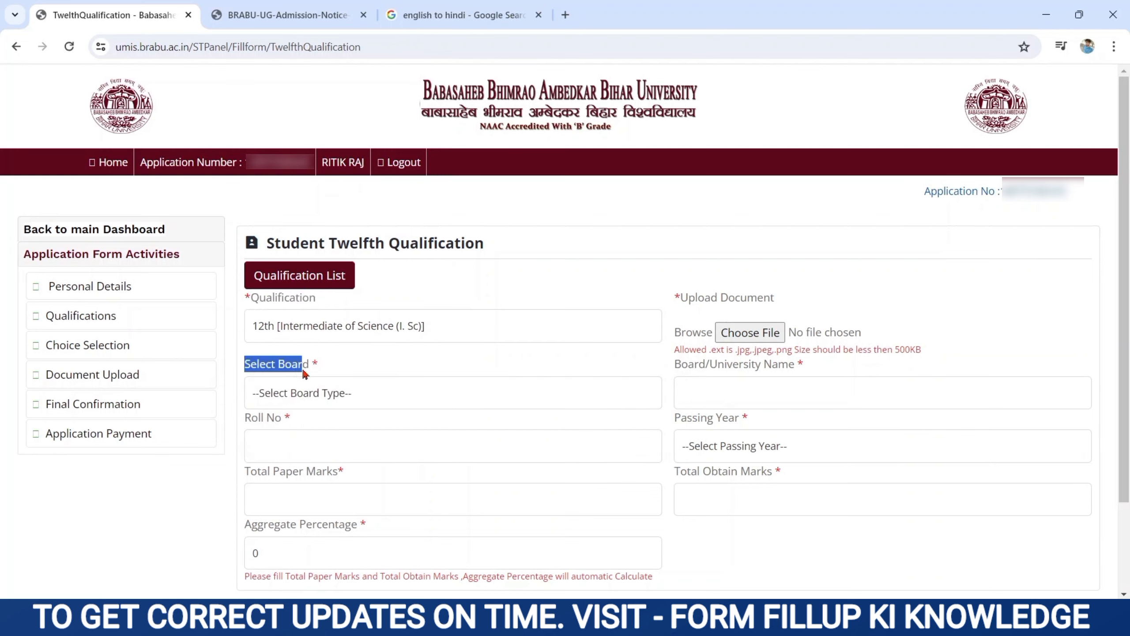
left_click(288, 398)
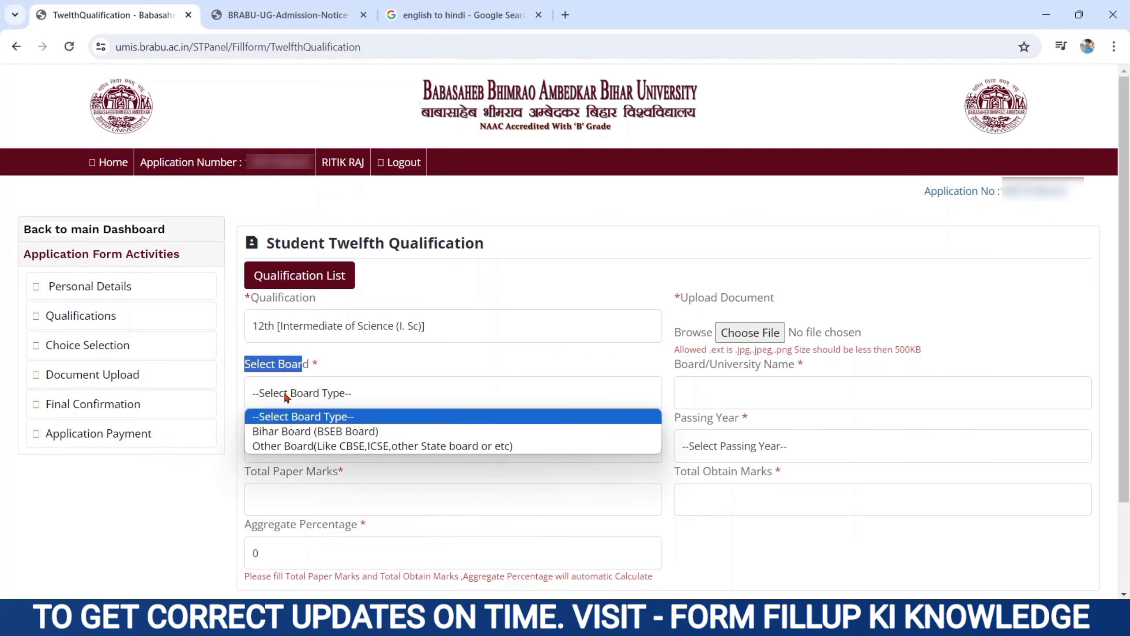
left_click(291, 431)
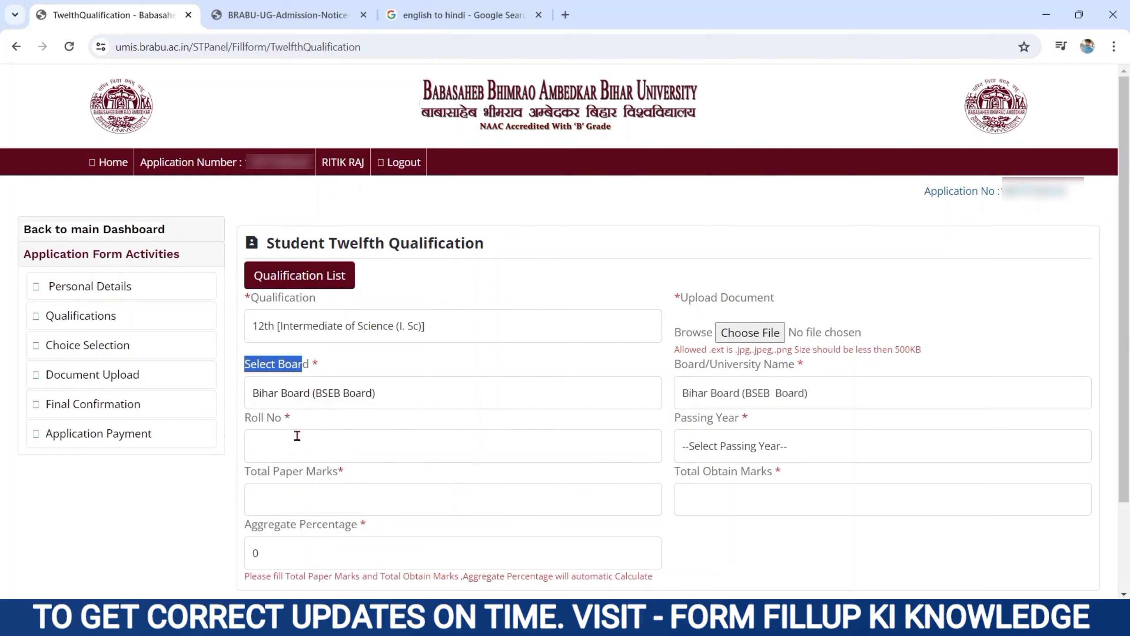
Set the 12th passing year to 2019.
left_click(243, 421)
left_click_drag(243, 421, 283, 427)
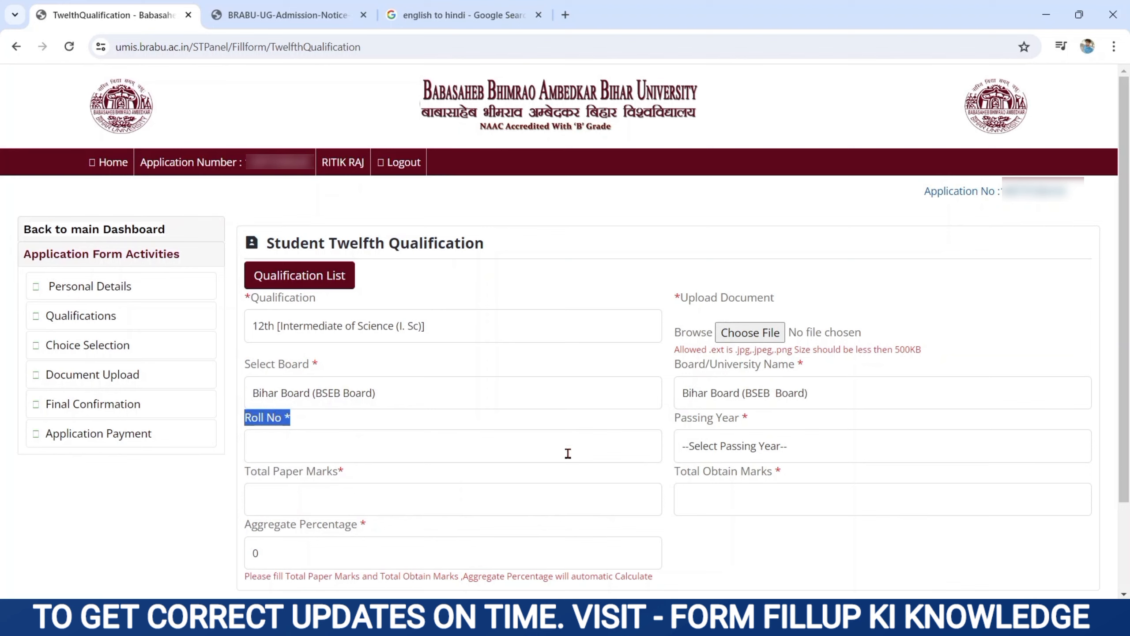
left_click(677, 420)
left_click_drag(678, 421, 765, 429)
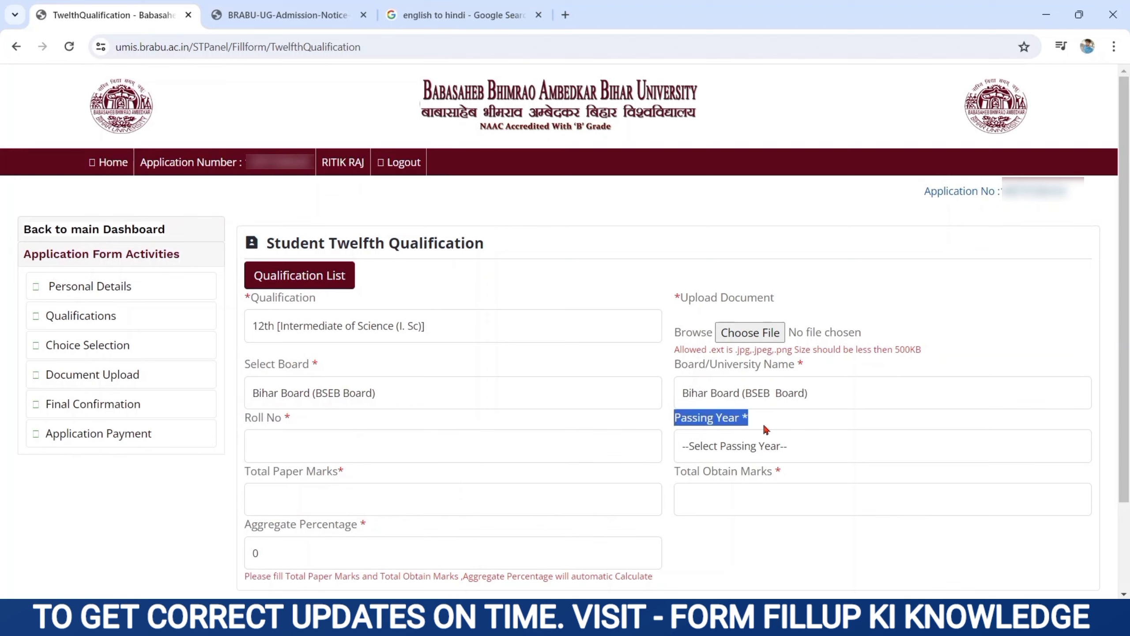
left_click(734, 446)
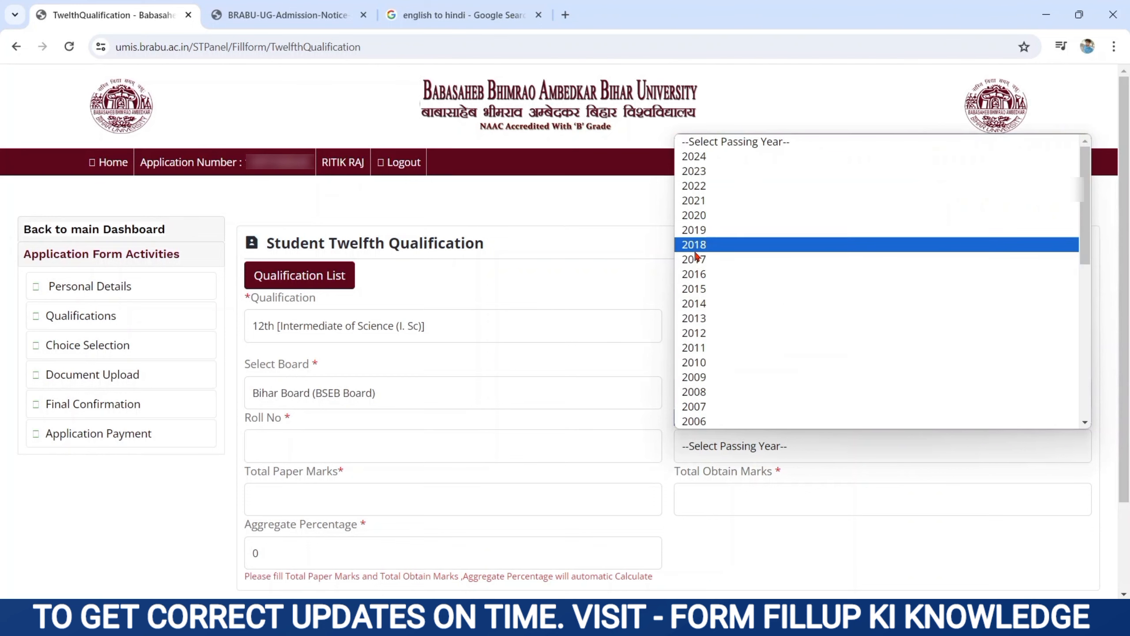
left_click(695, 234)
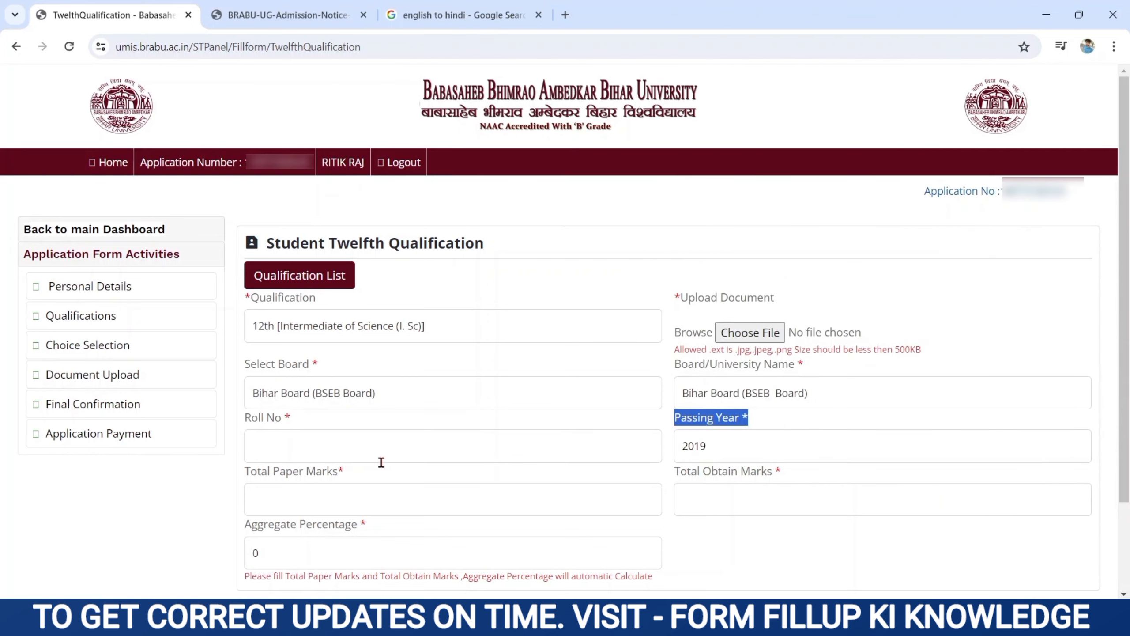
Enter 500 total and 276 obtained marks, giving a 55.20 aggregate.
left_click_drag(248, 474, 339, 477)
left_click(296, 506)
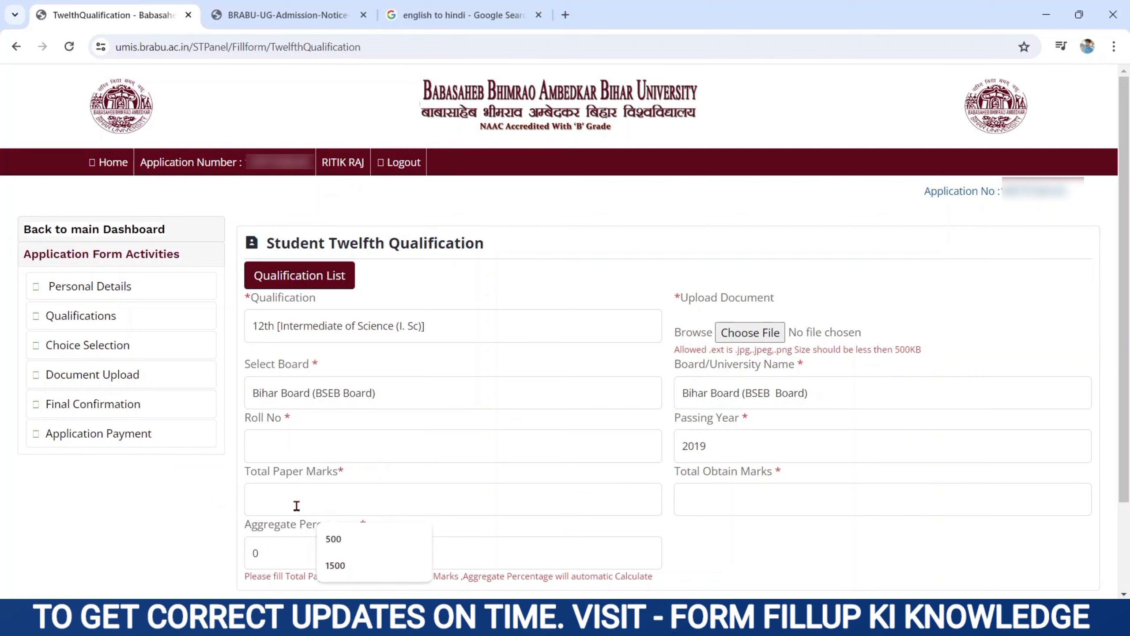
type("500")
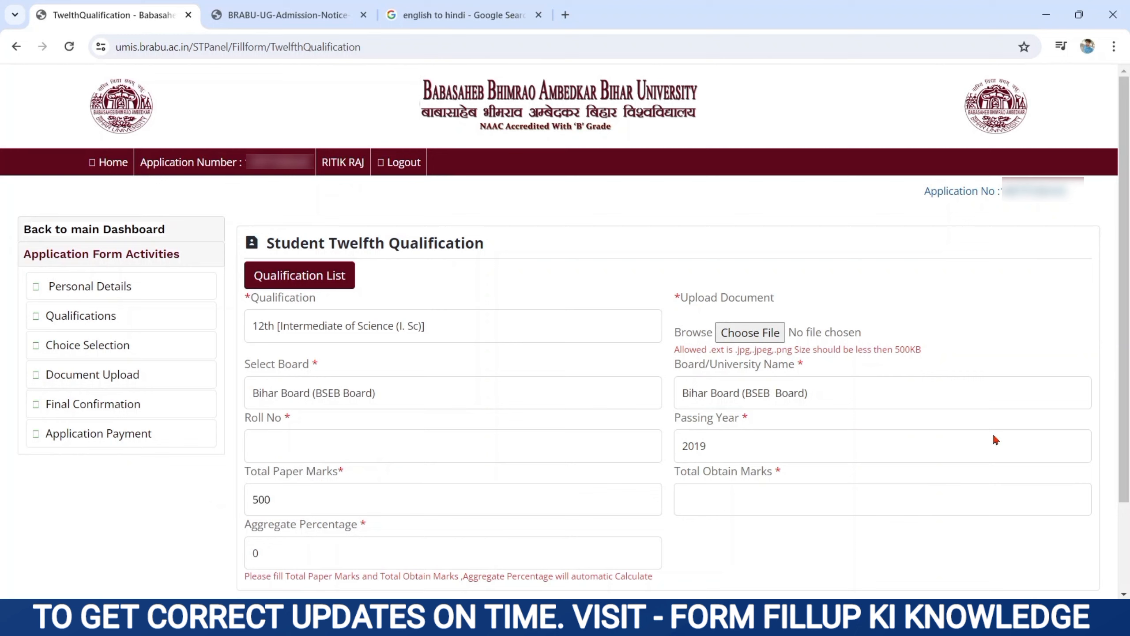
left_click_drag(675, 471, 815, 471)
left_click(710, 516)
left_click(706, 493)
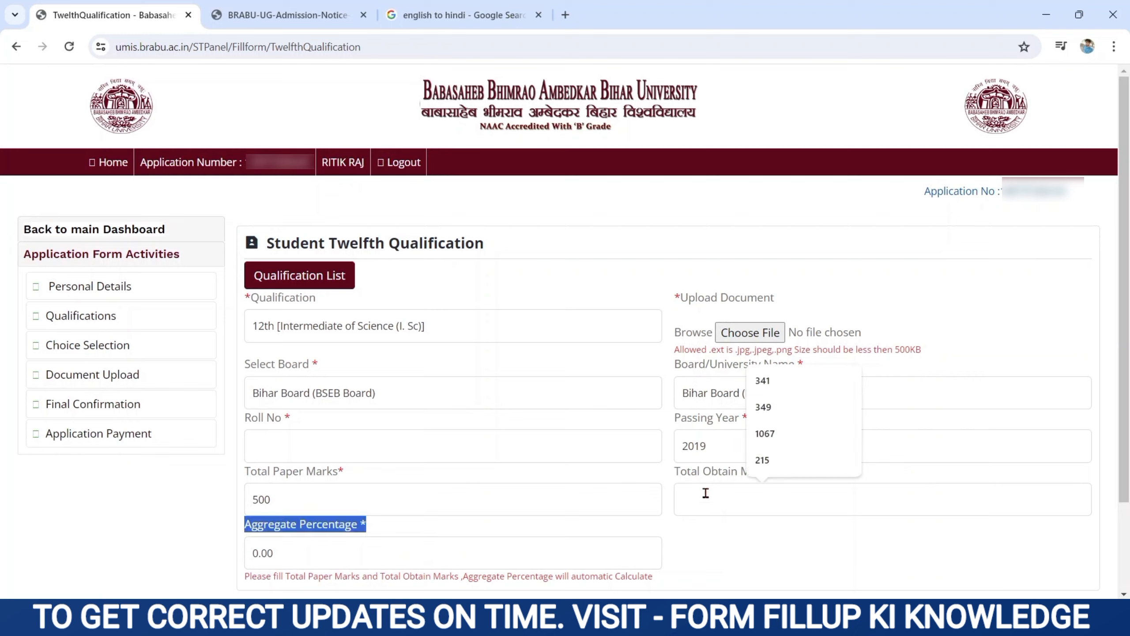
type("276")
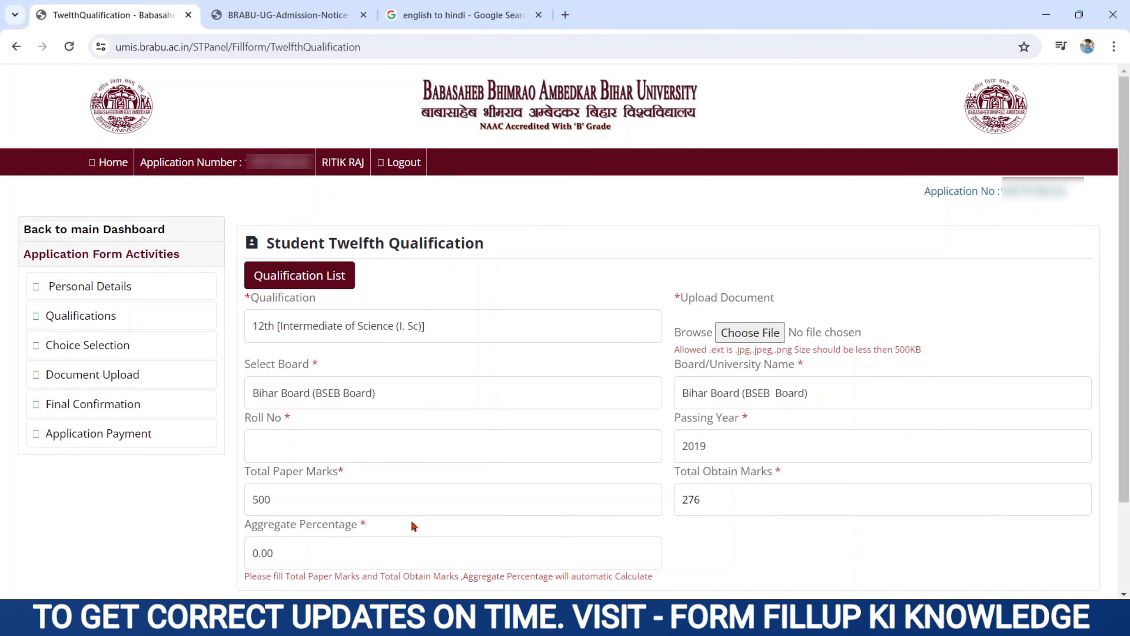
left_click(387, 537)
scroll(702, 555, "down", 3)
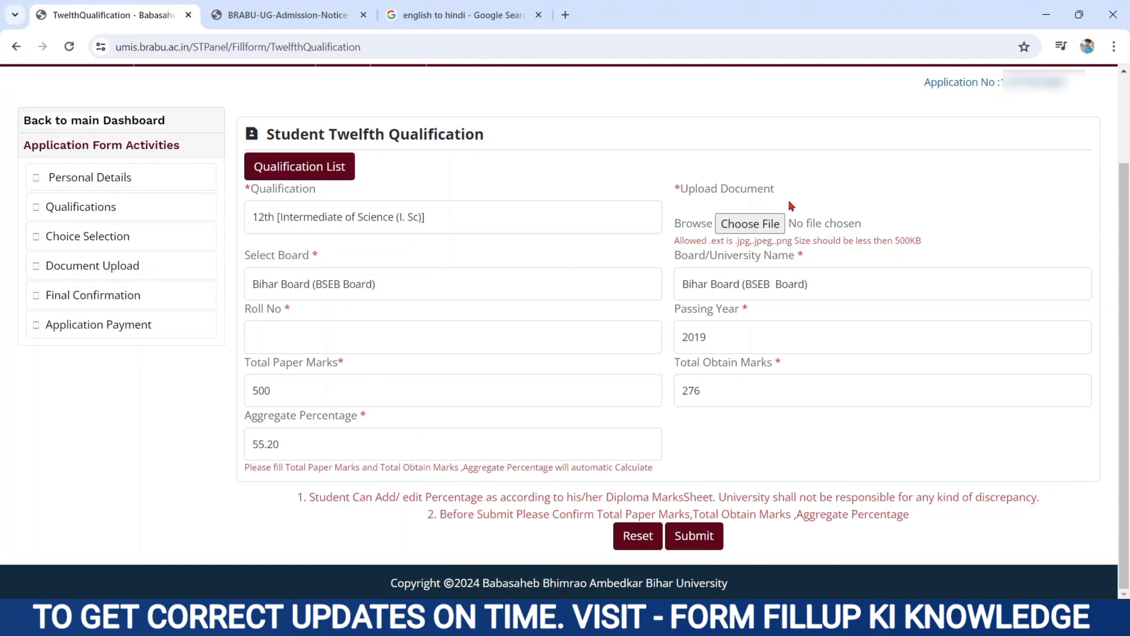
Attach the 12th marksheet image, submit the 12th qualification and acknowledge the success alert.
left_click(758, 227)
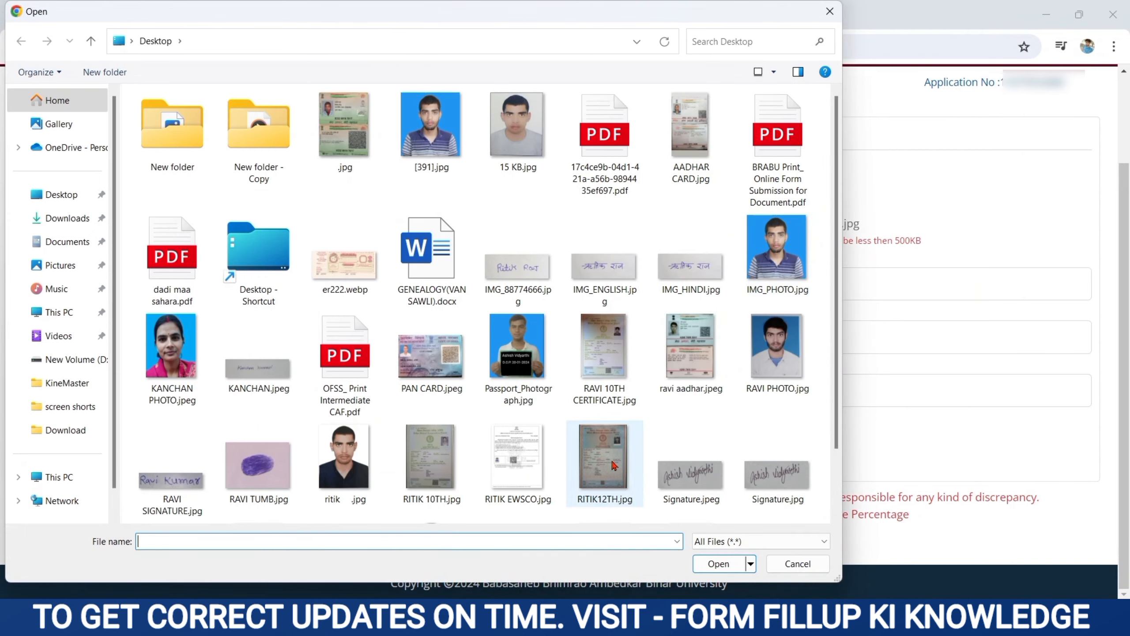
double_click(614, 466)
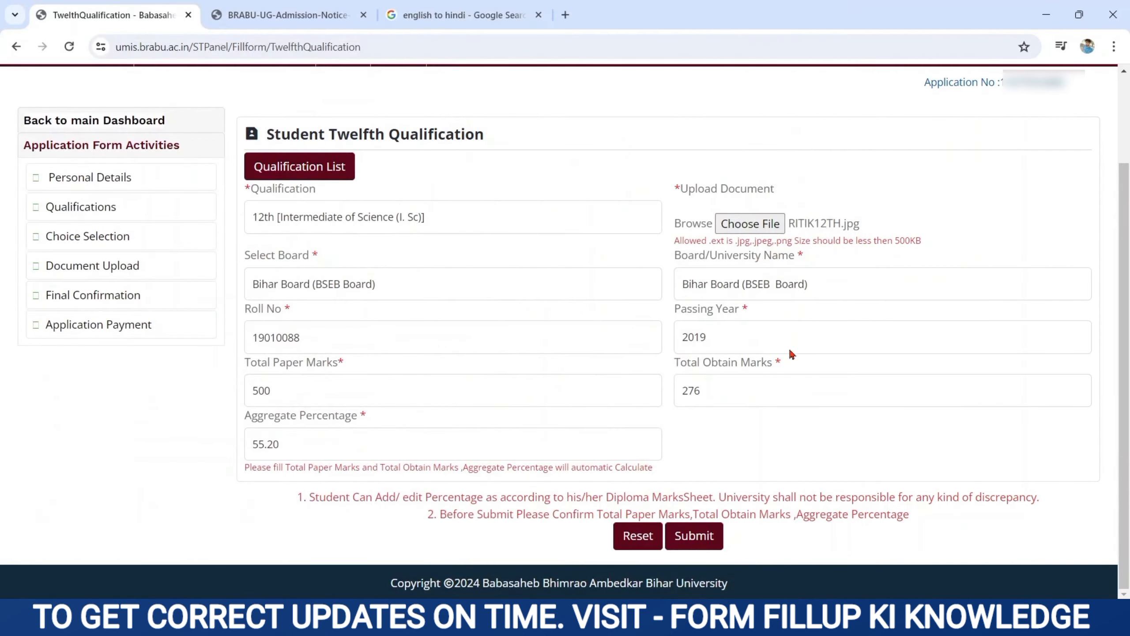
left_click(692, 540)
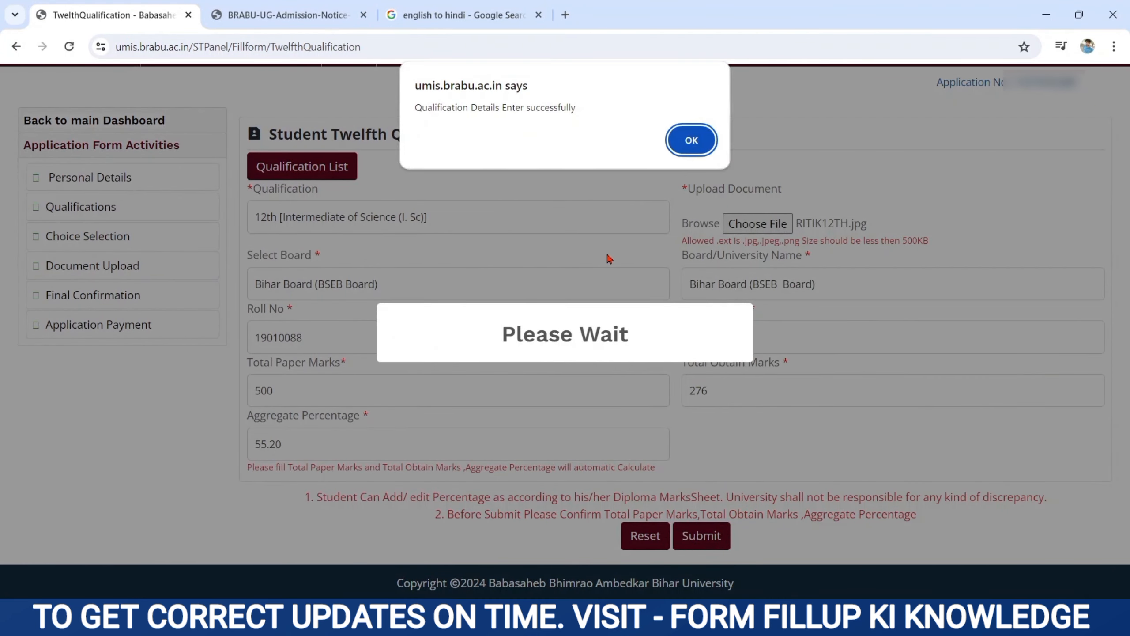
left_click_drag(419, 107, 576, 109)
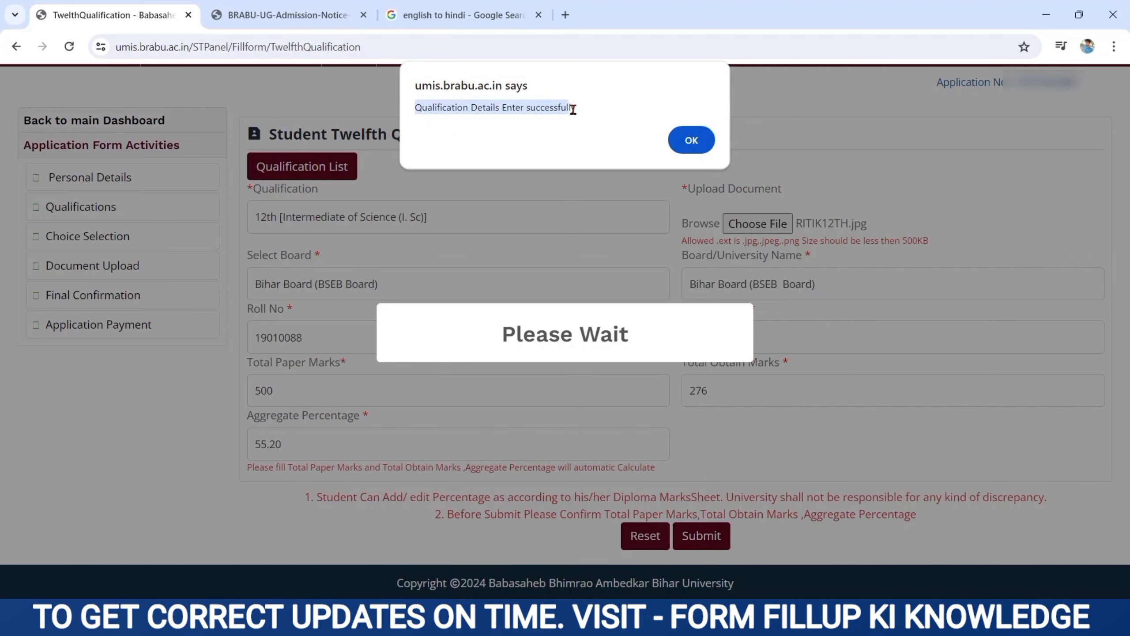
left_click(702, 147)
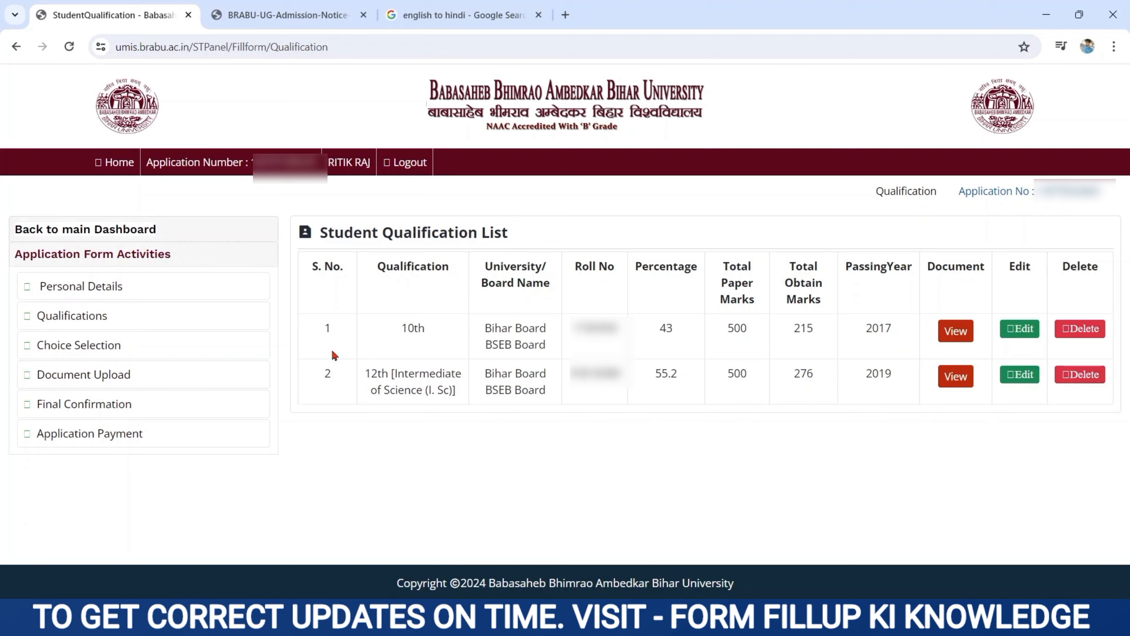
On the college Choice page, set the district filter to East Champaran.
left_click(86, 347)
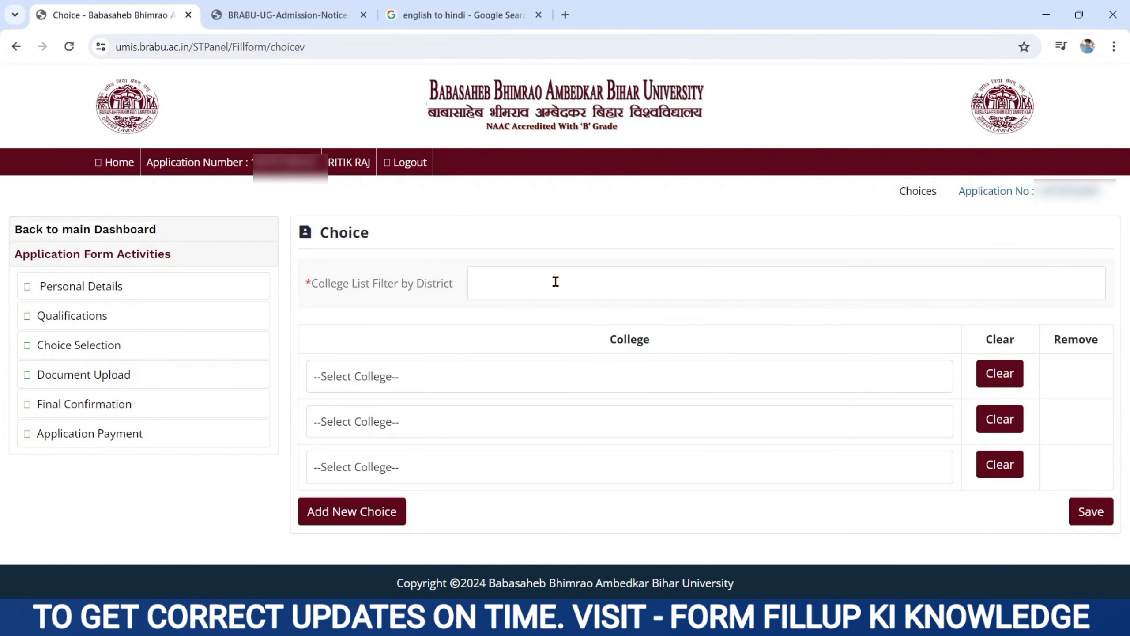
left_click(628, 288)
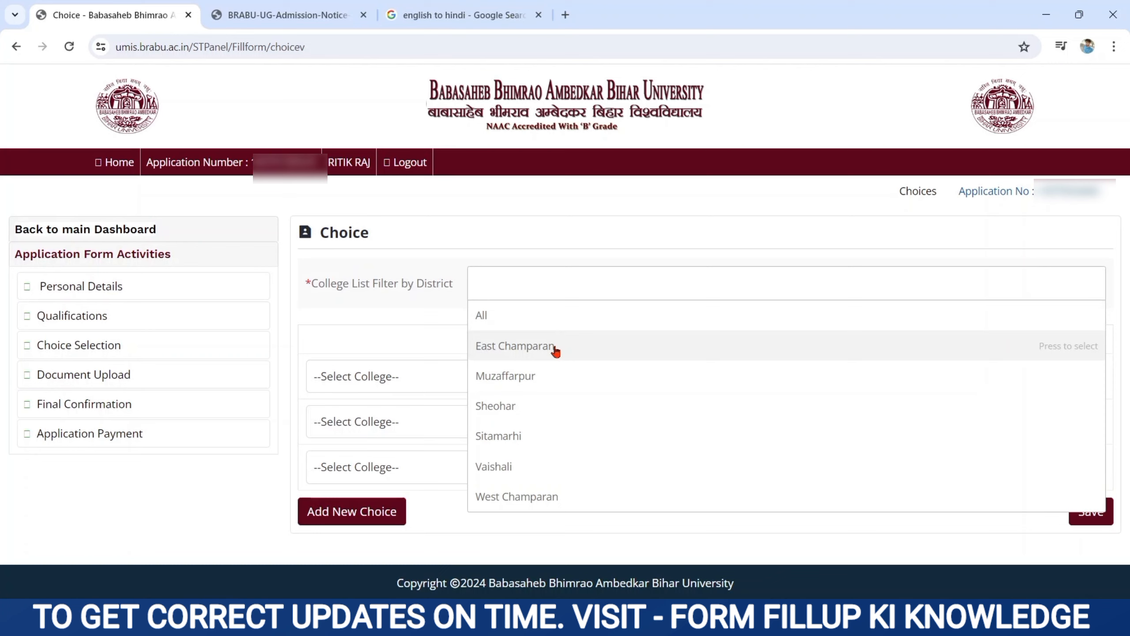
key("Down")
key("Down")
key("Down")
key("Down")
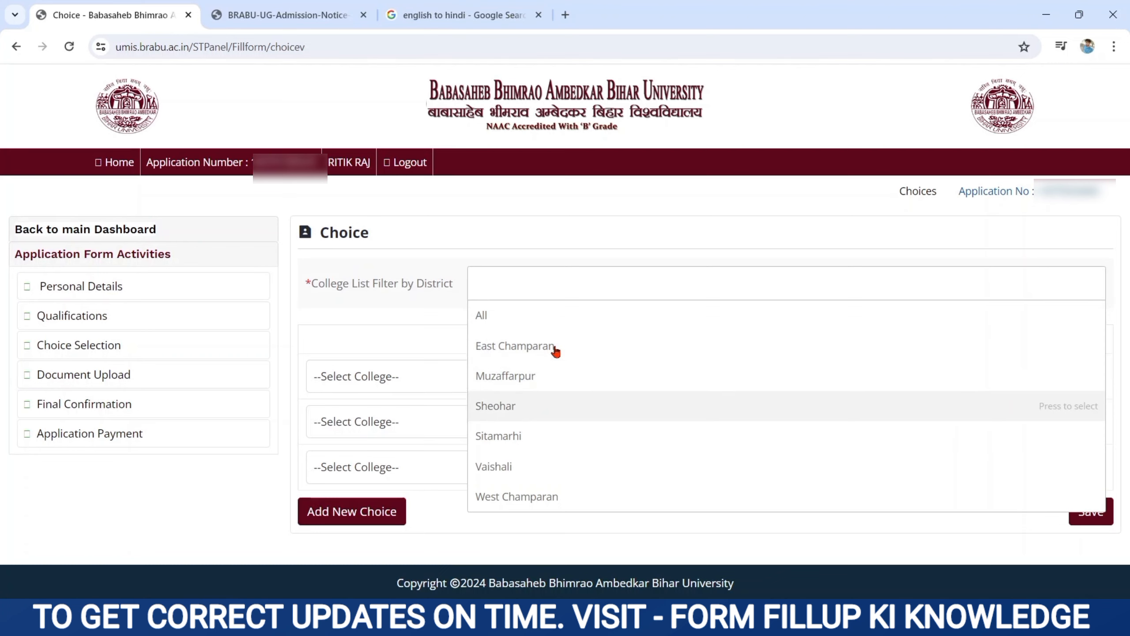
key("Down")
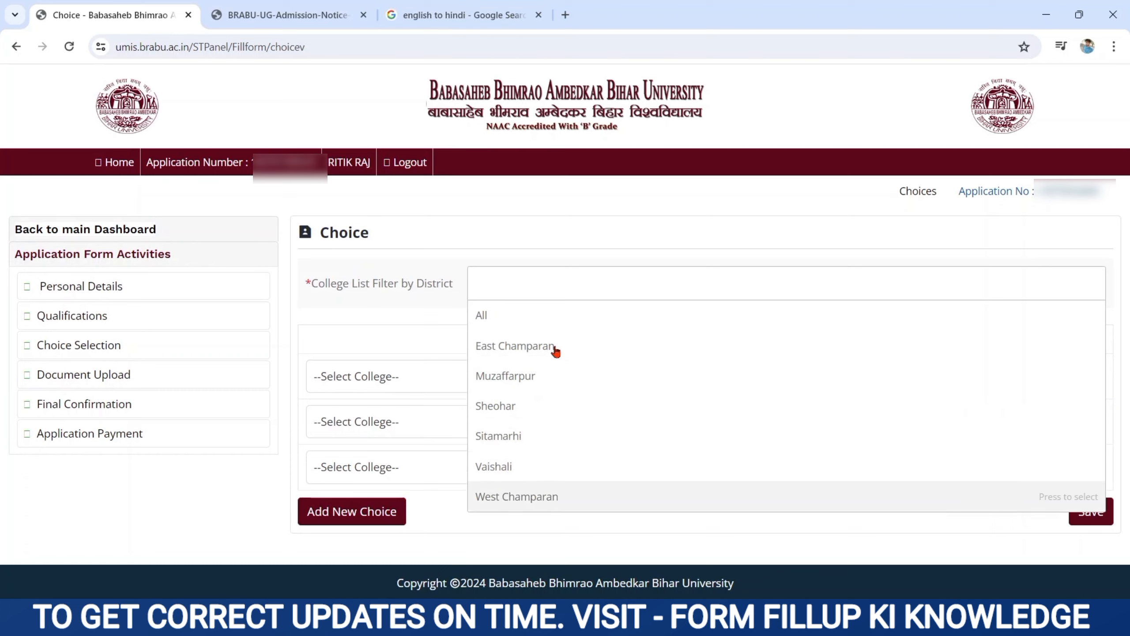
key("Up")
key("Up")
key("Up")
key("Up")
key("Up")
key("Up")
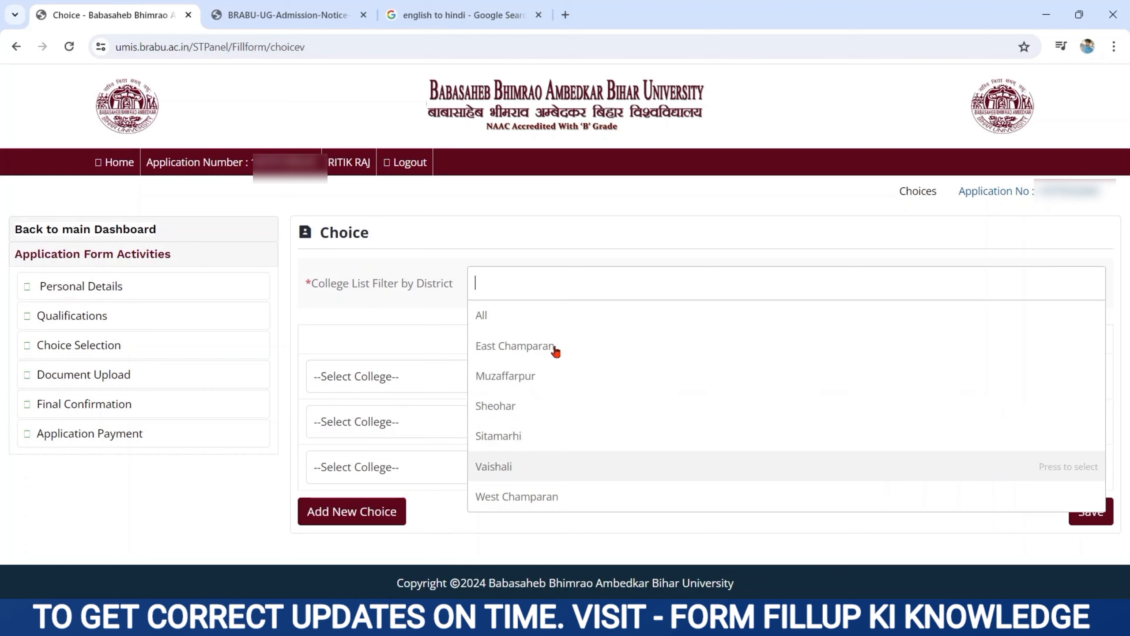
key("Down")
left_click(556, 351)
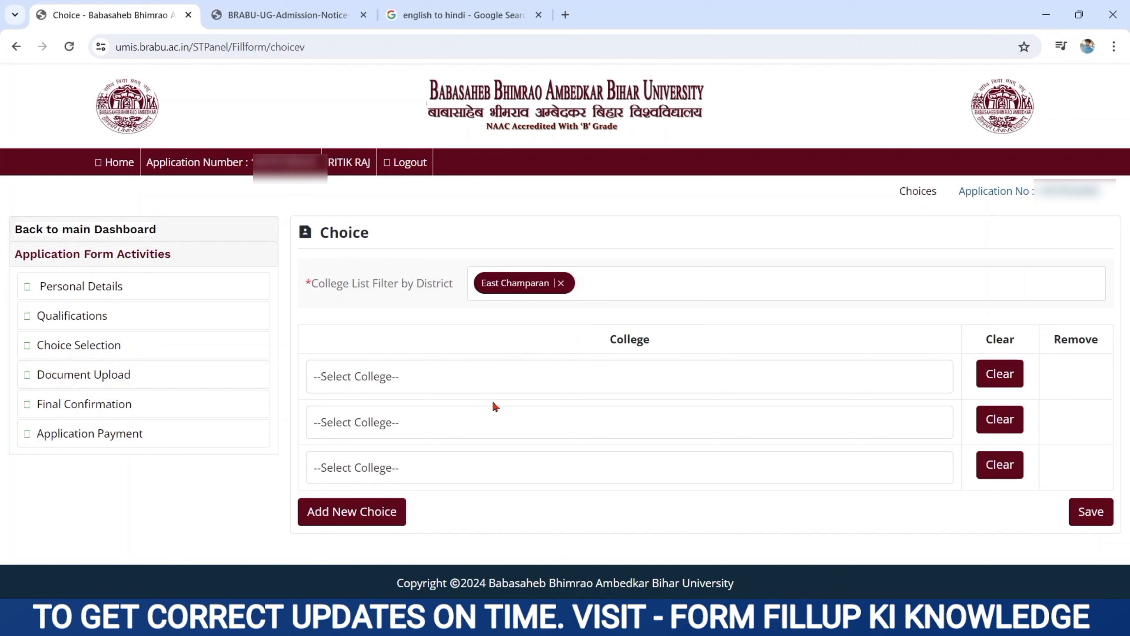
Choose M.S., Pt. Ugam Pandey and L.N.D. College, Motihari as choices one to three.
left_click(387, 381)
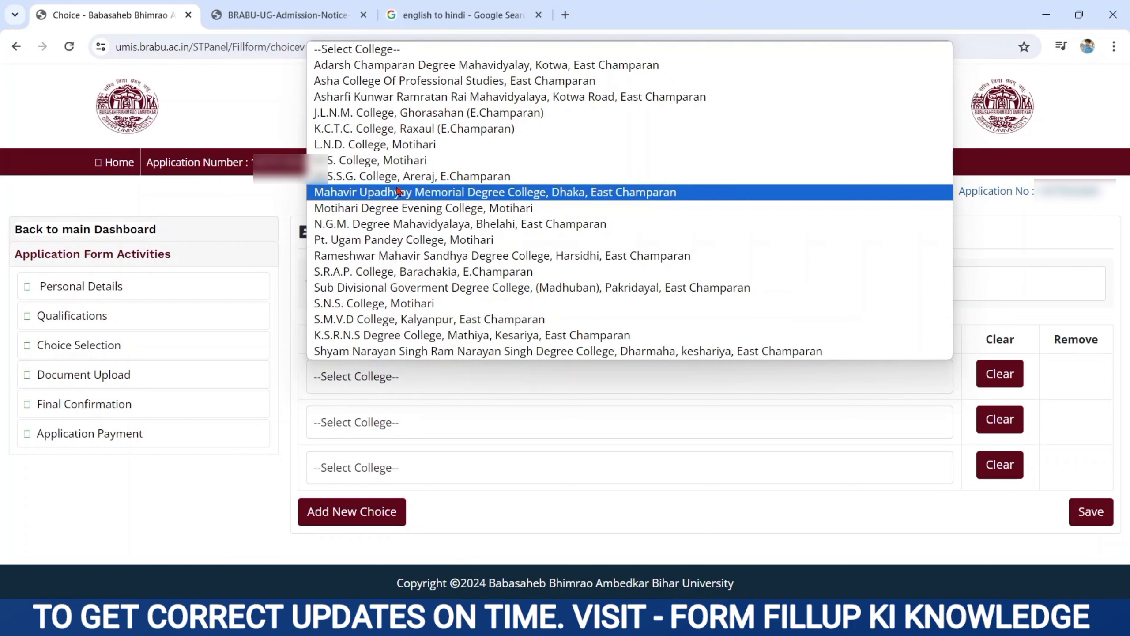
left_click(392, 161)
left_click(495, 414)
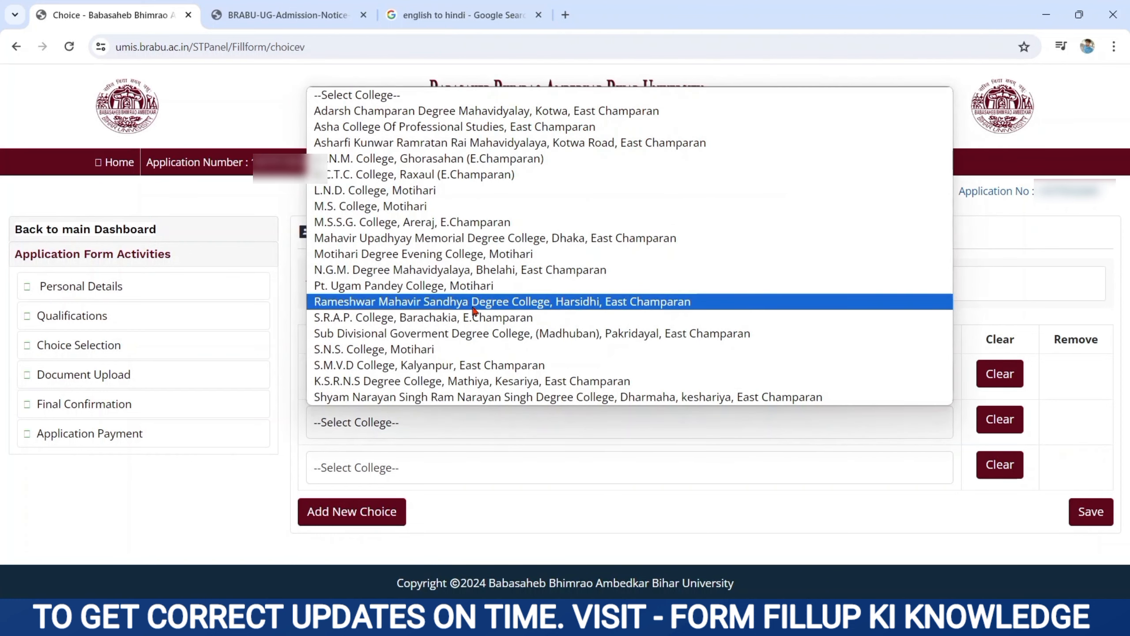
left_click(465, 285)
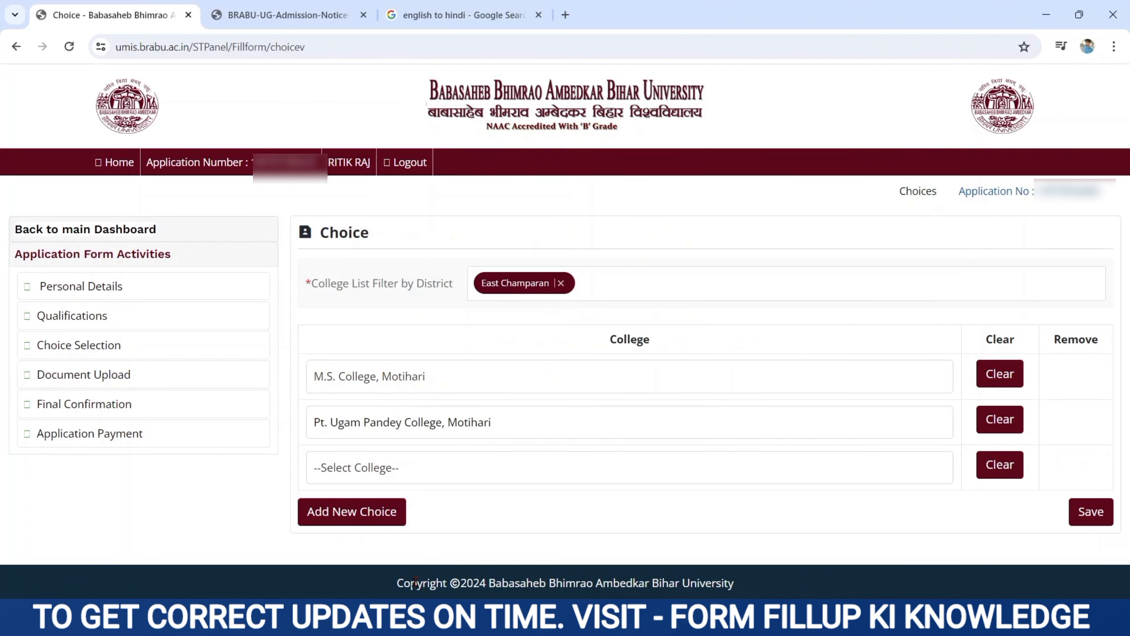
left_click(398, 469)
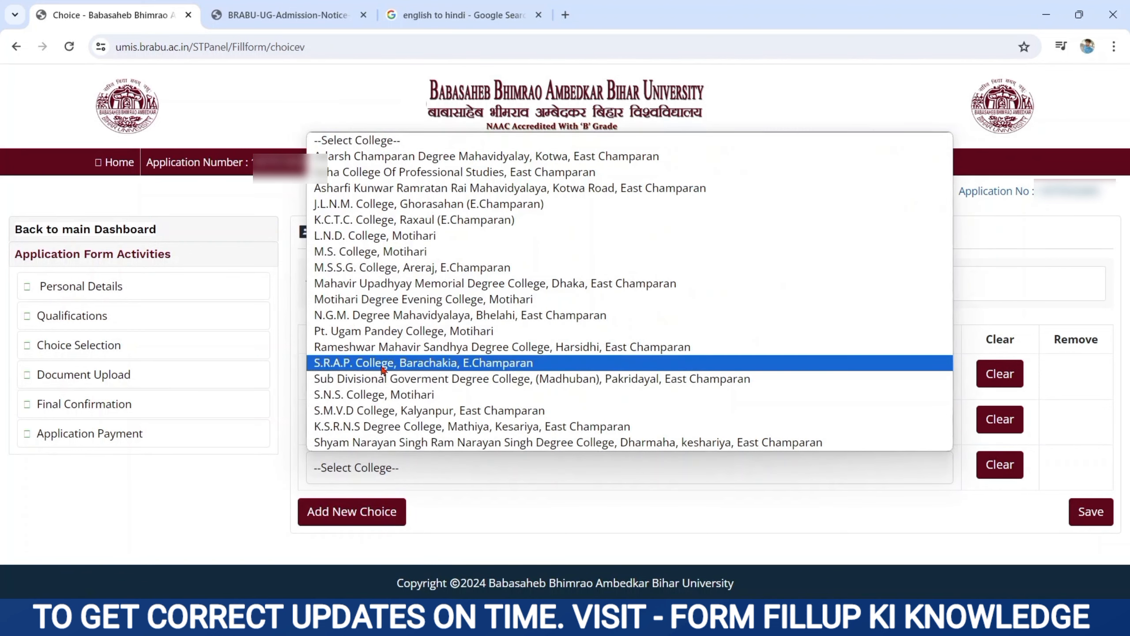
left_click(364, 234)
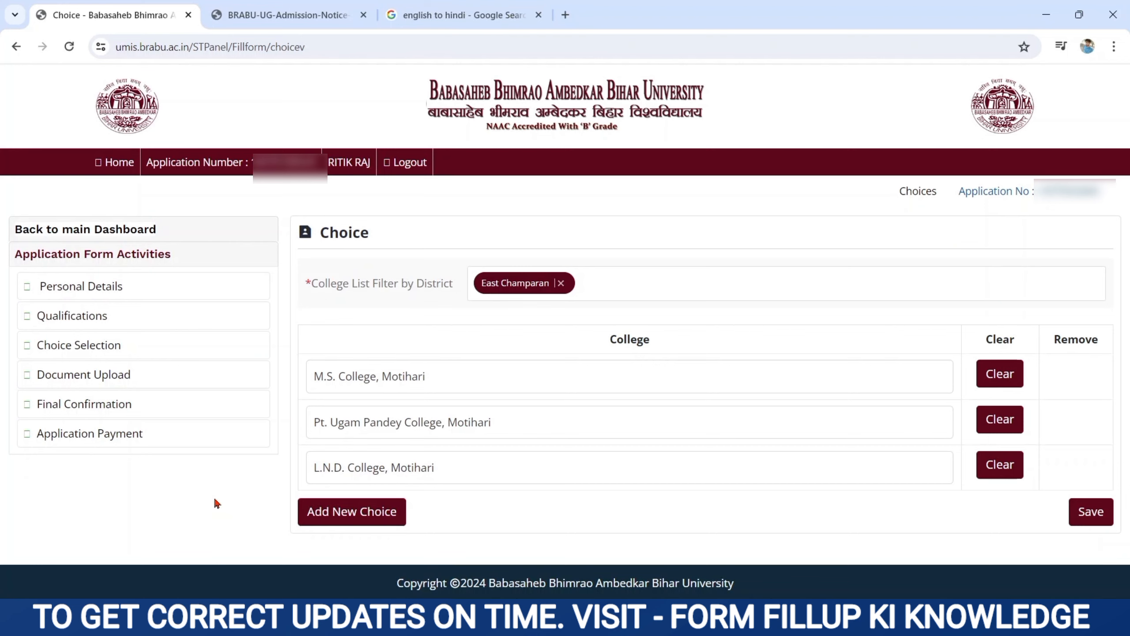
Add S.N.S. College, Motihari as the fourth choice and save the choices.
left_click(344, 512)
left_click(351, 513)
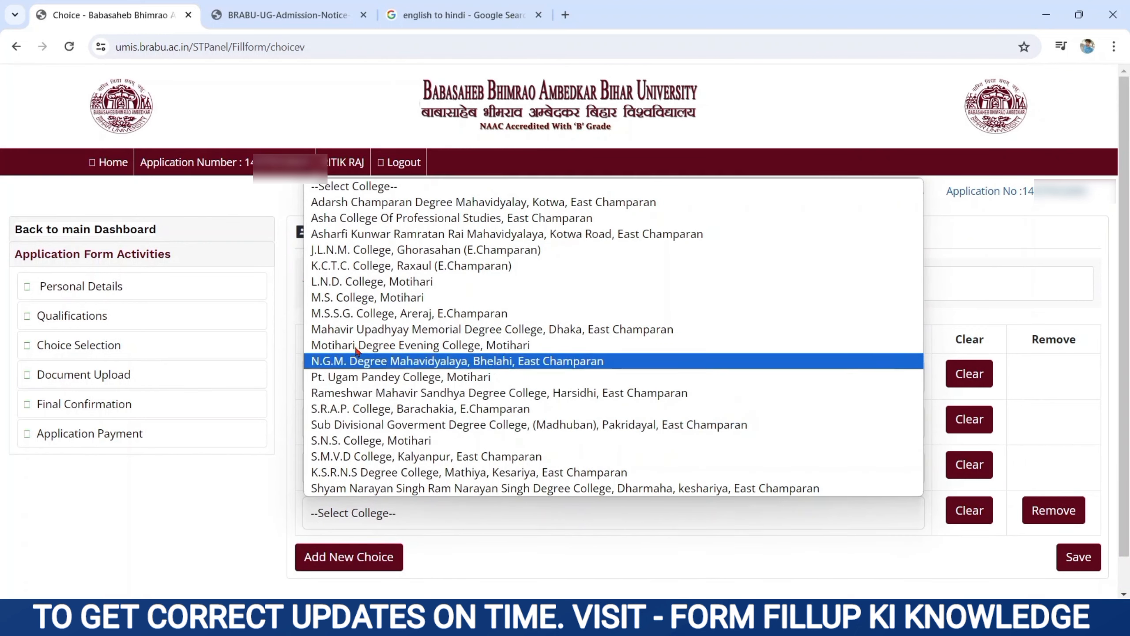
left_click(358, 440)
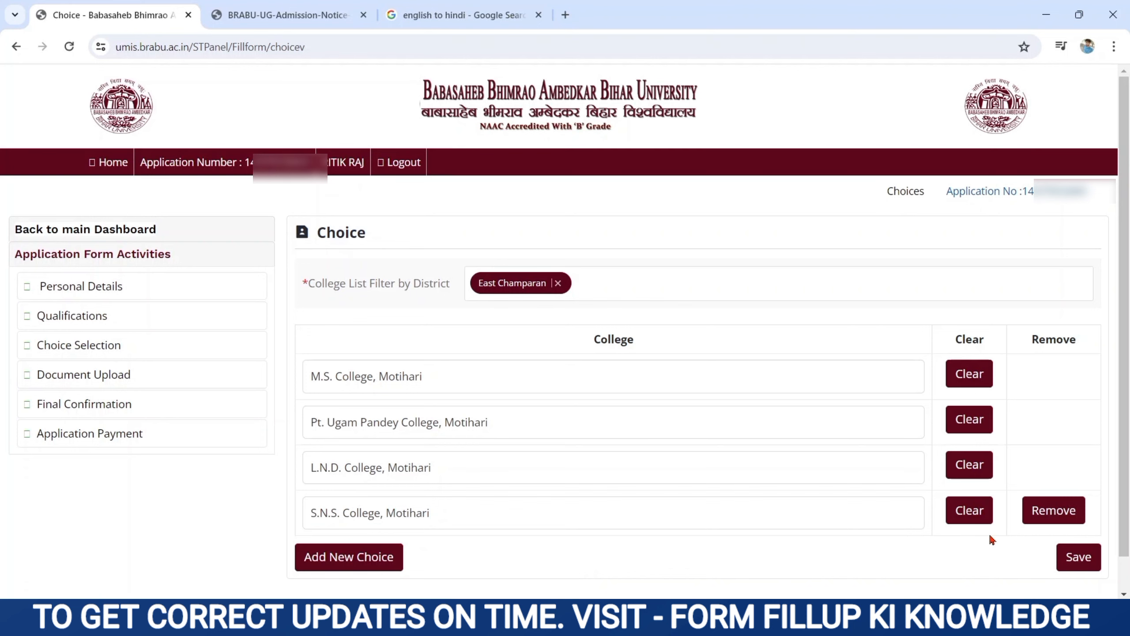
left_click(1081, 560)
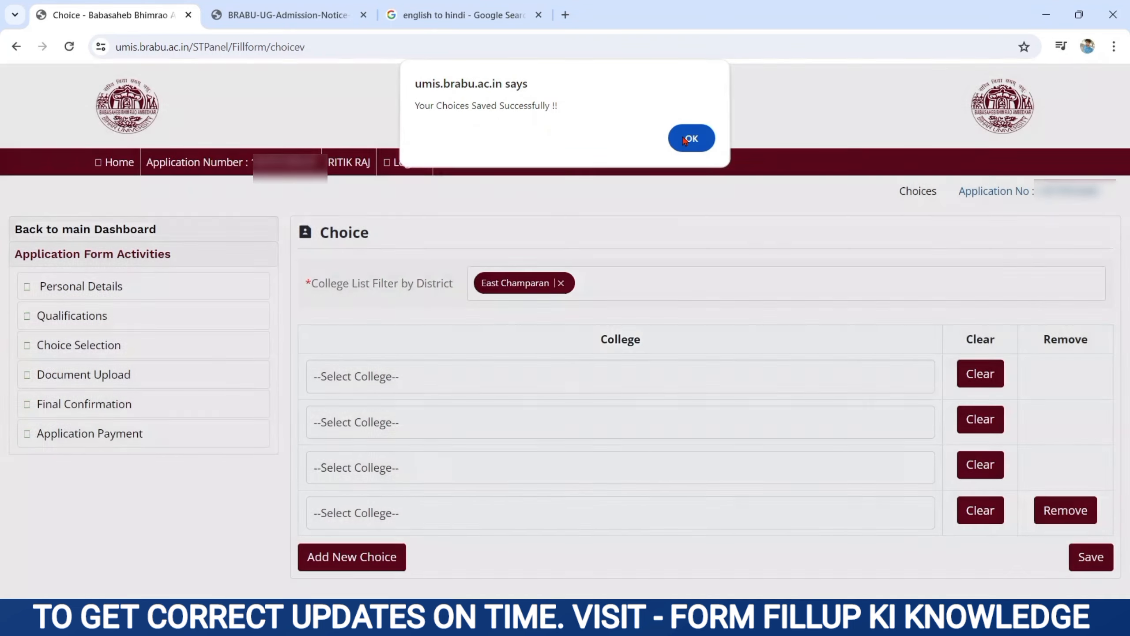
left_click(685, 141)
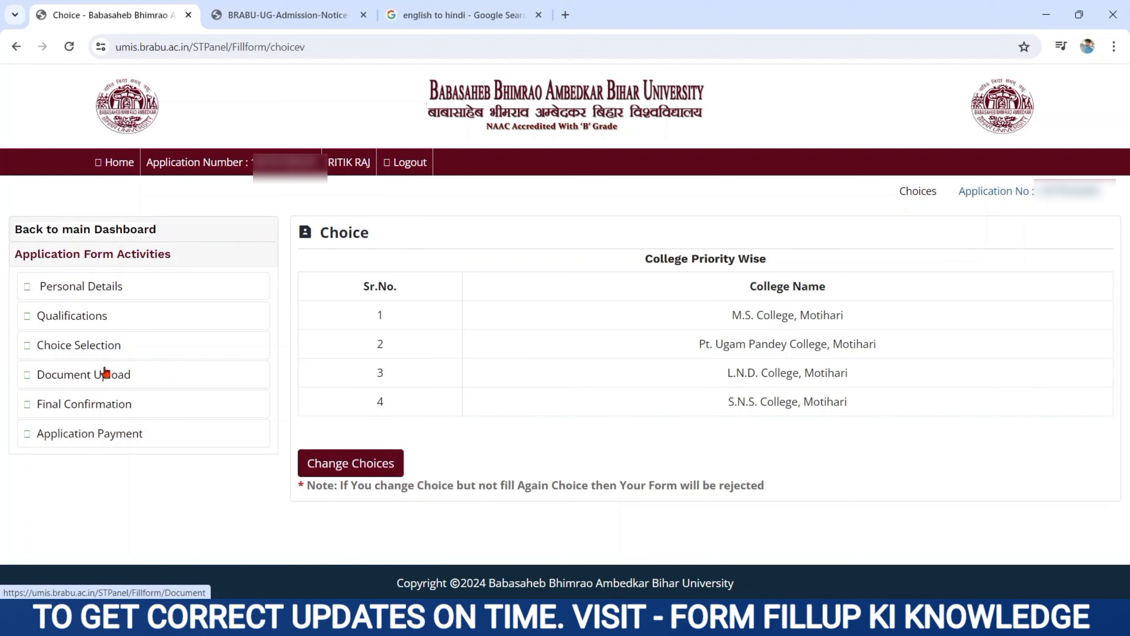
In Document Upload, note the 50 KB limits for photo, signature and Aadhar card, then update.
left_click(87, 376)
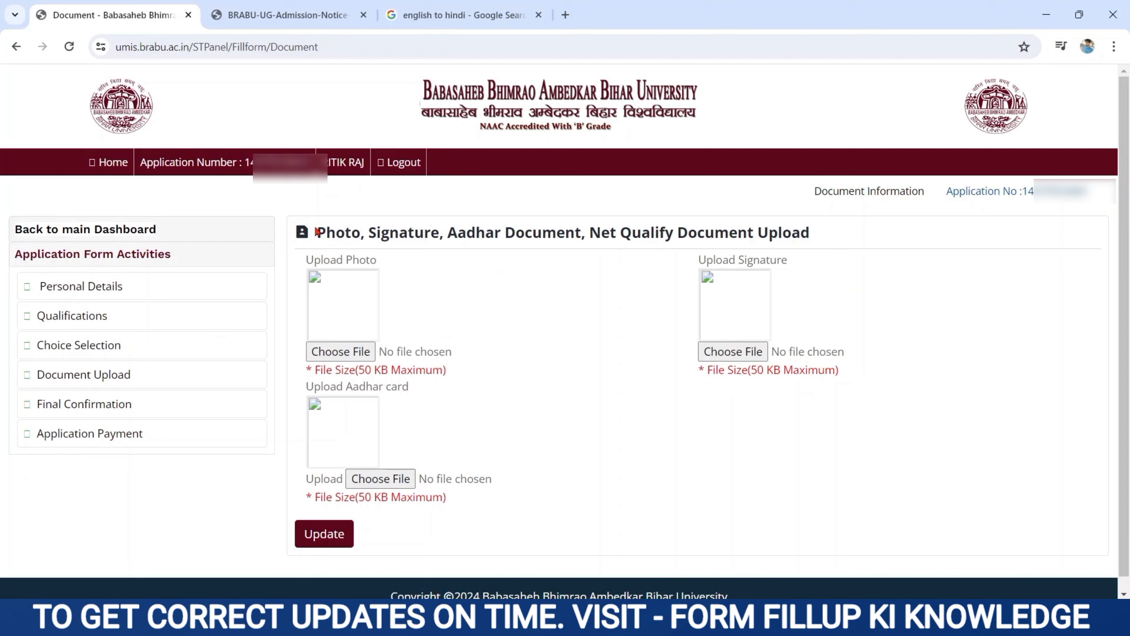
left_click_drag(317, 232, 821, 249)
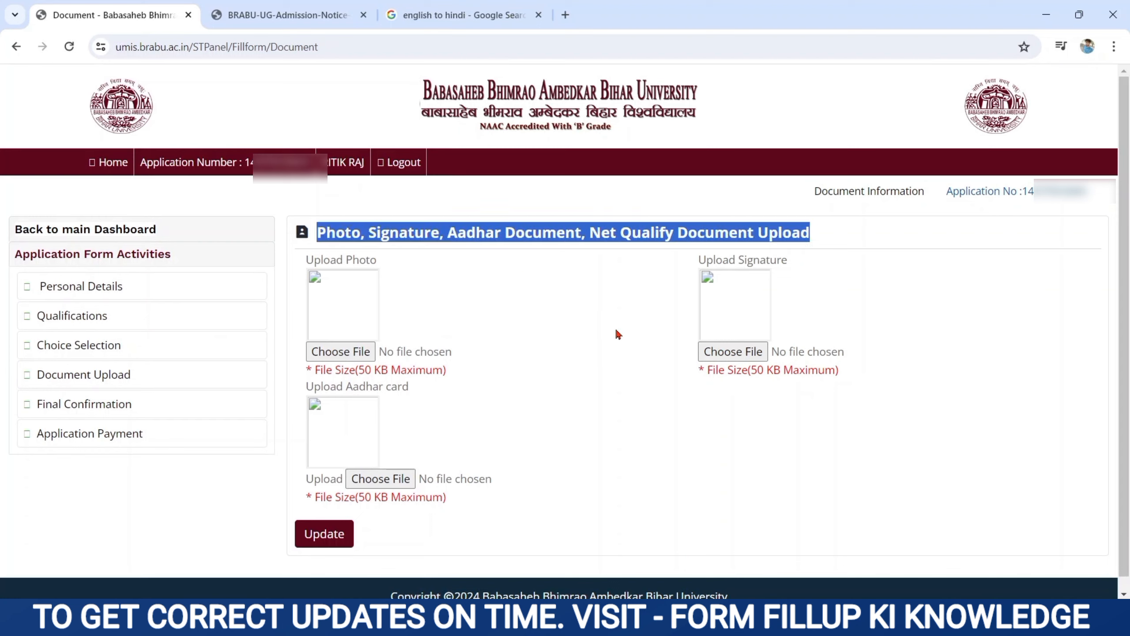
left_click(604, 355)
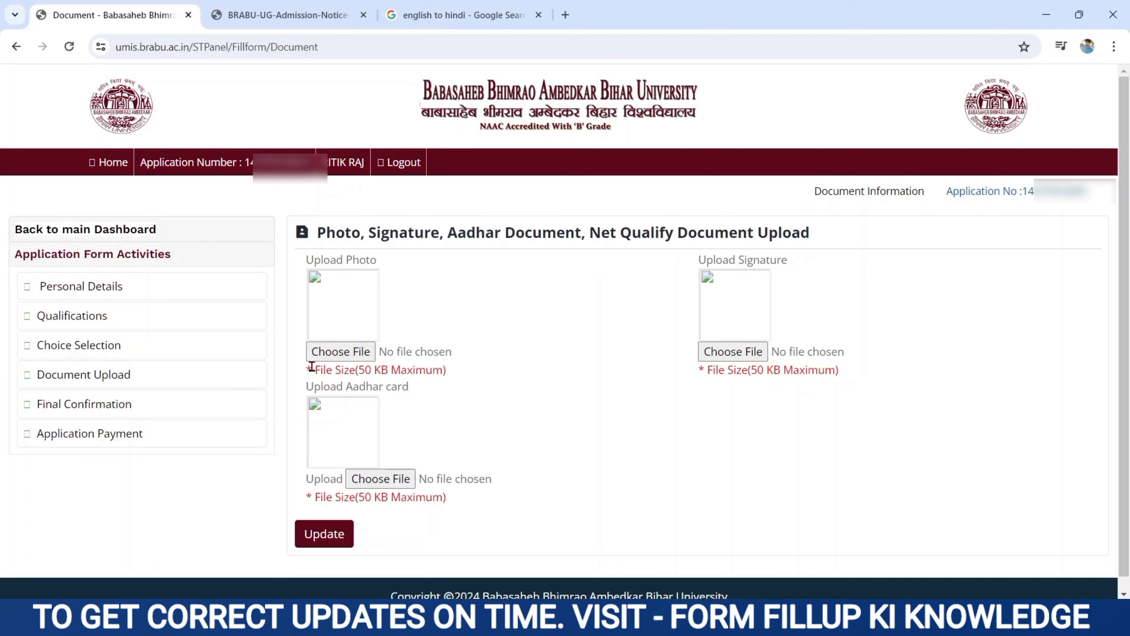
left_click_drag(312, 367, 448, 375)
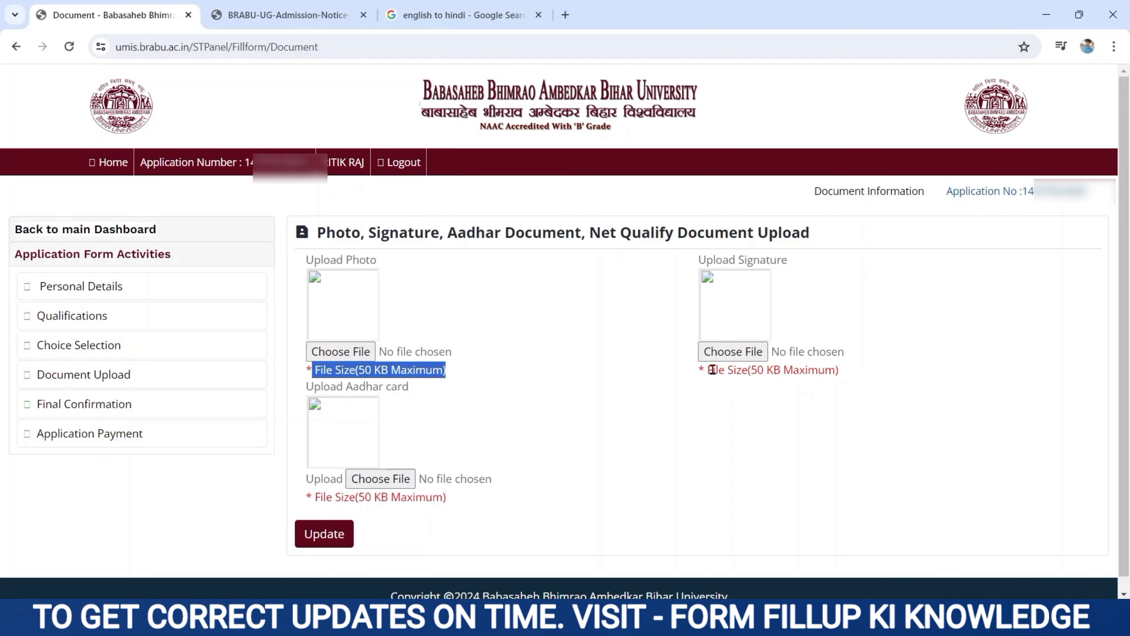
left_click_drag(707, 370, 840, 373)
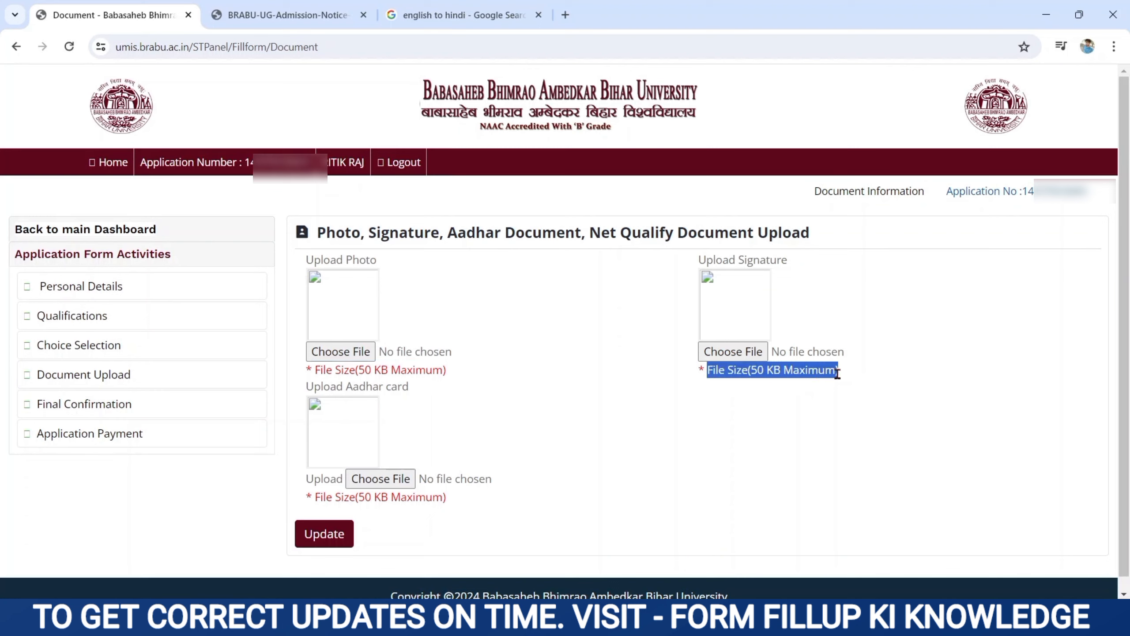
left_click_drag(315, 496, 447, 501)
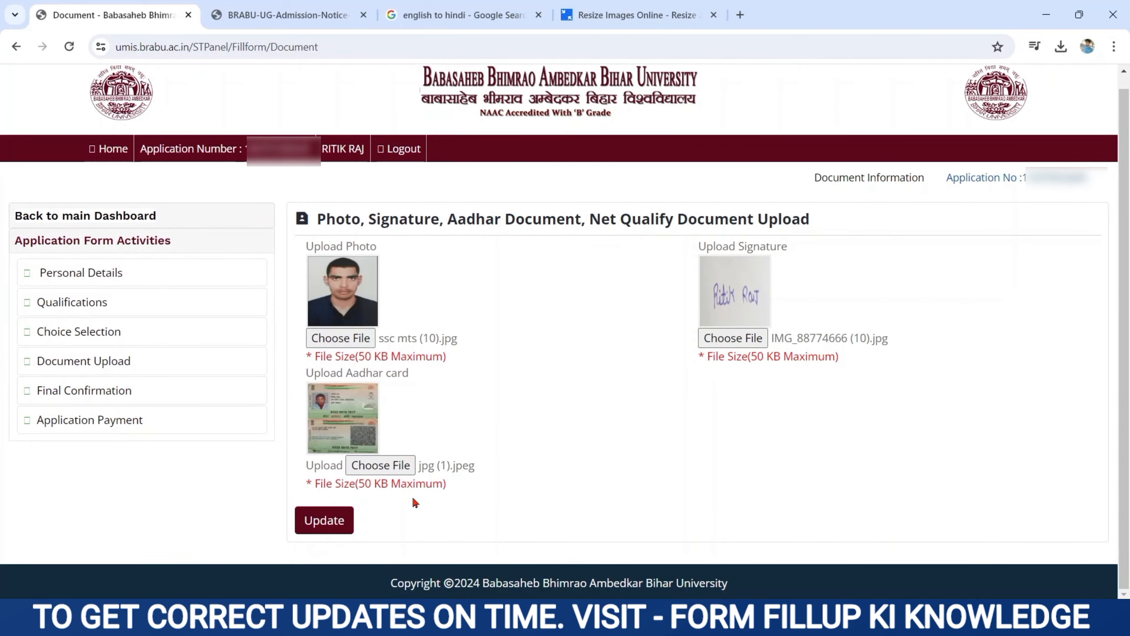
left_click(333, 524)
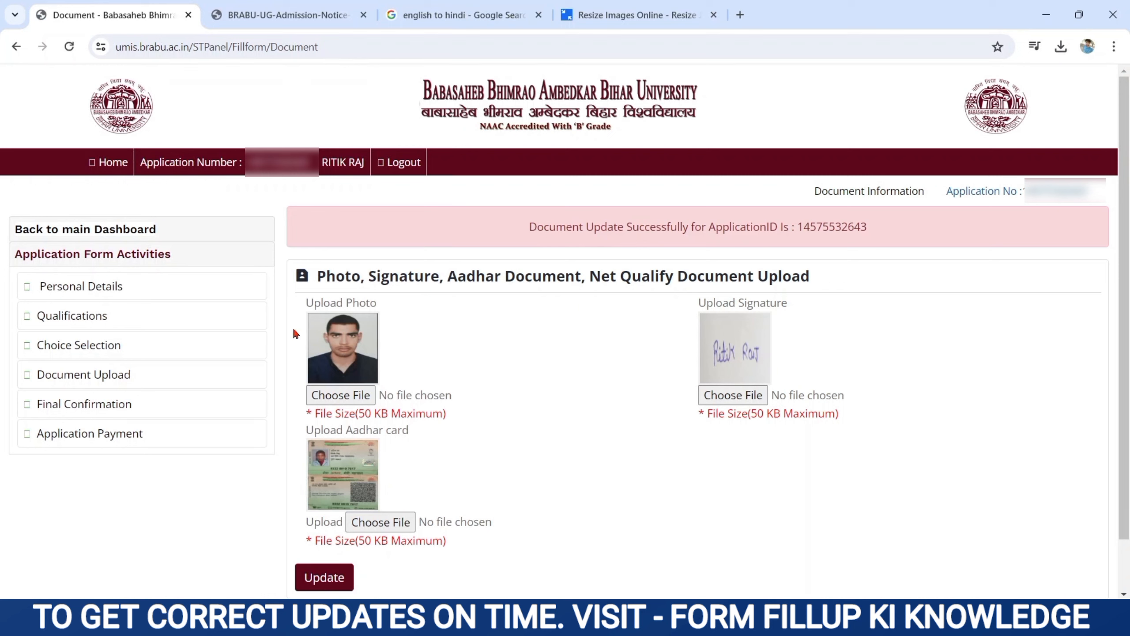
Review the Final Confirmation summary and tick 'I Agree with term and condition'.
left_click(55, 410)
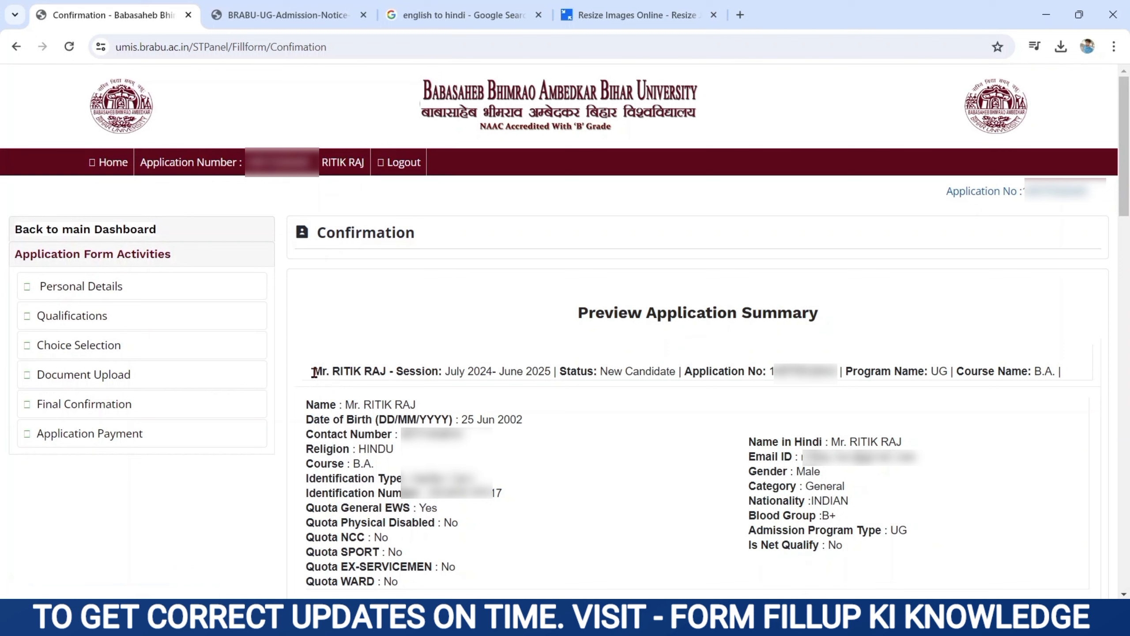
left_click_drag(314, 372, 1059, 376)
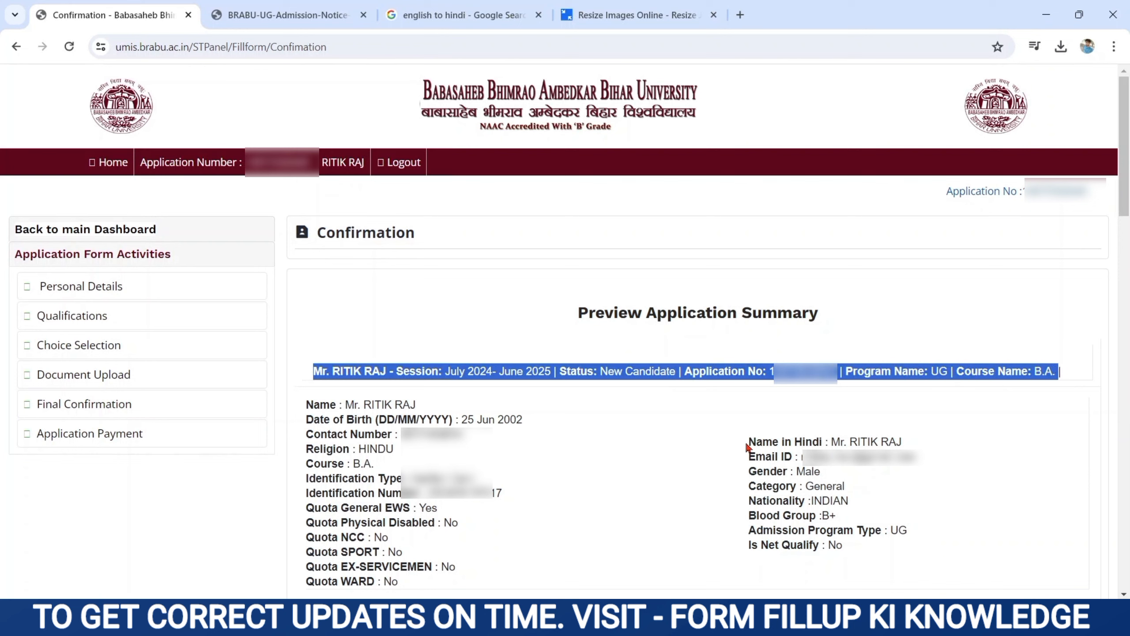
left_click(691, 493)
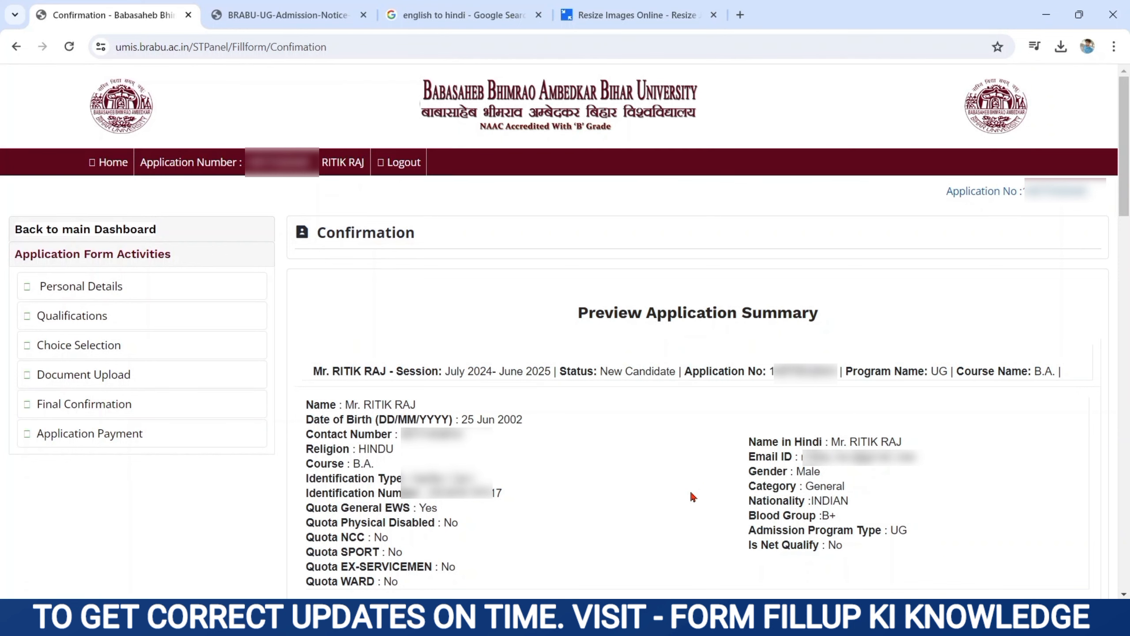
scroll(690, 489, "down", 15)
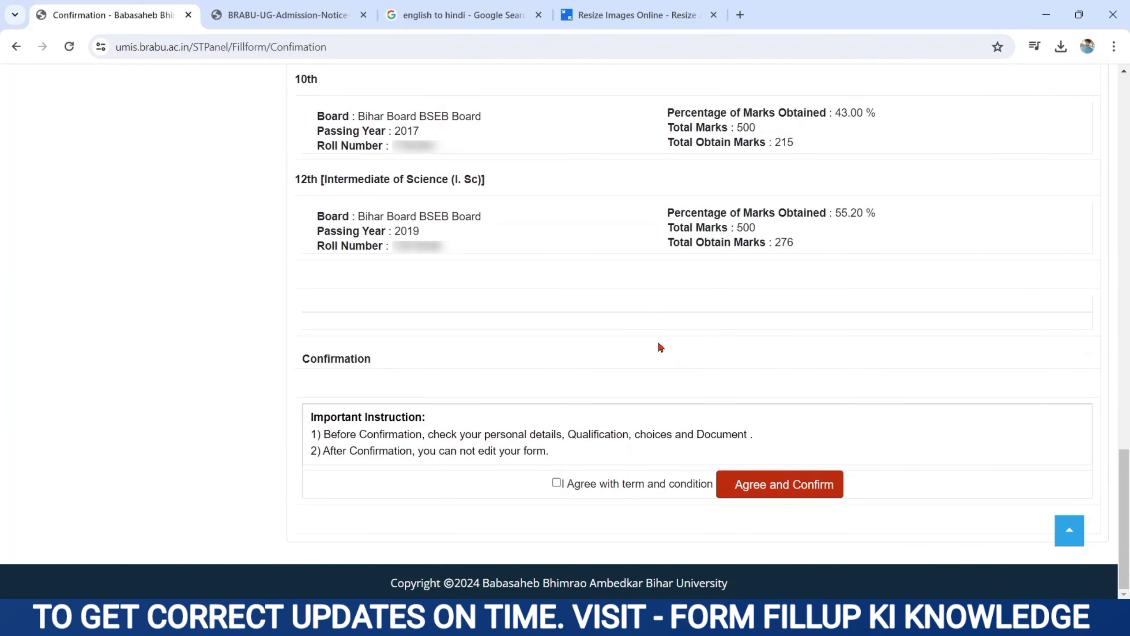
left_click(556, 483)
Agree and confirm the application, then review the applicant details on the Screening Fees page.
left_click(772, 493)
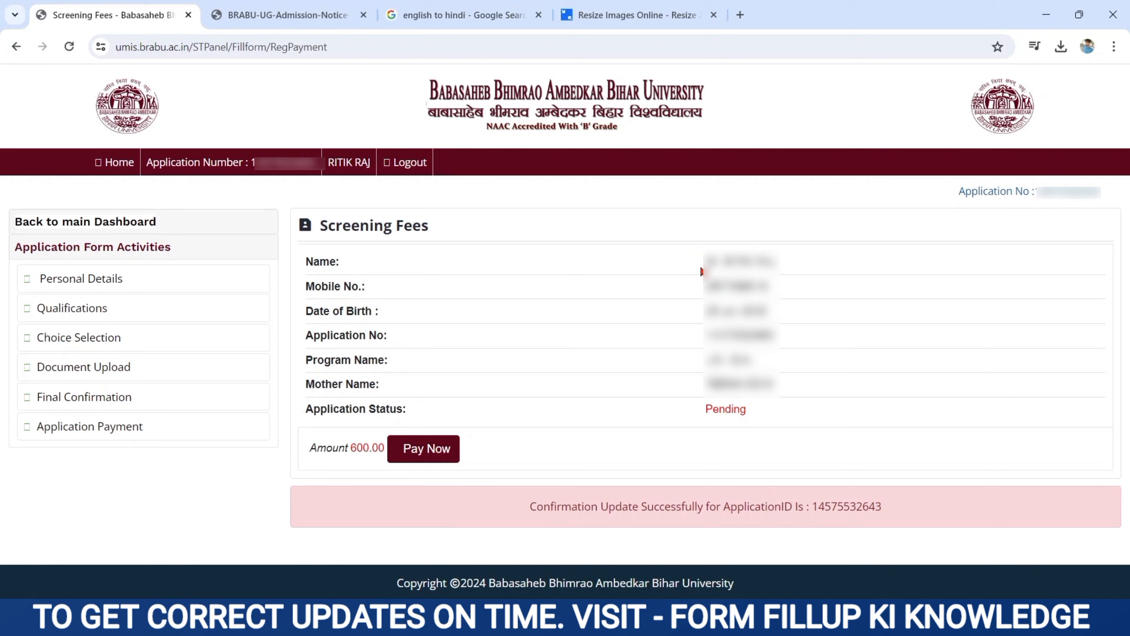
left_click_drag(709, 263, 769, 381)
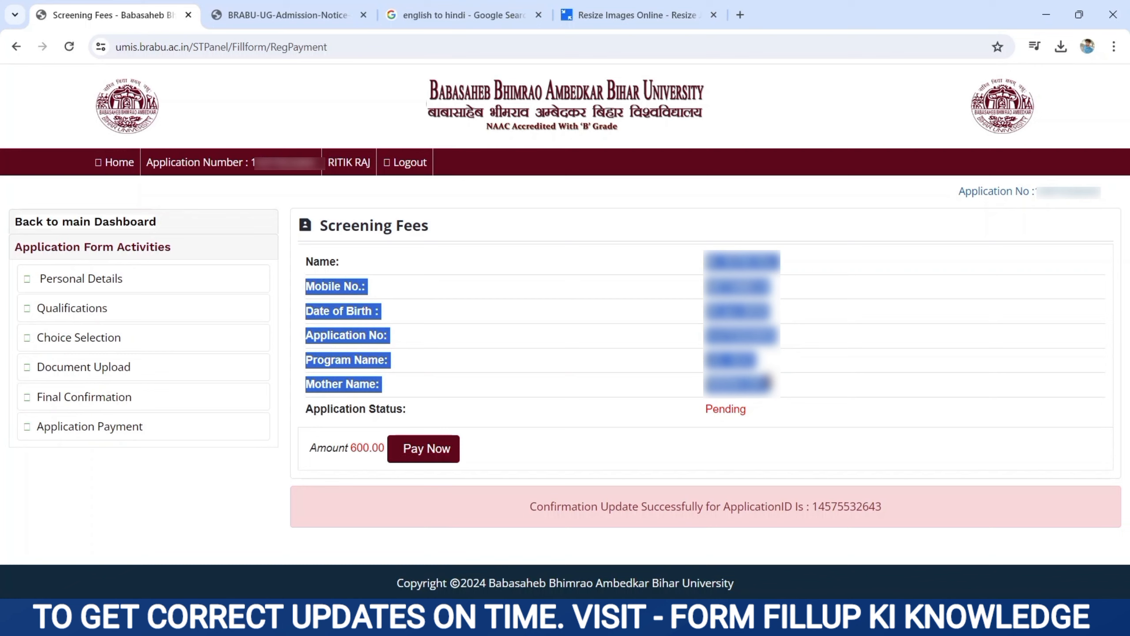
left_click(310, 451)
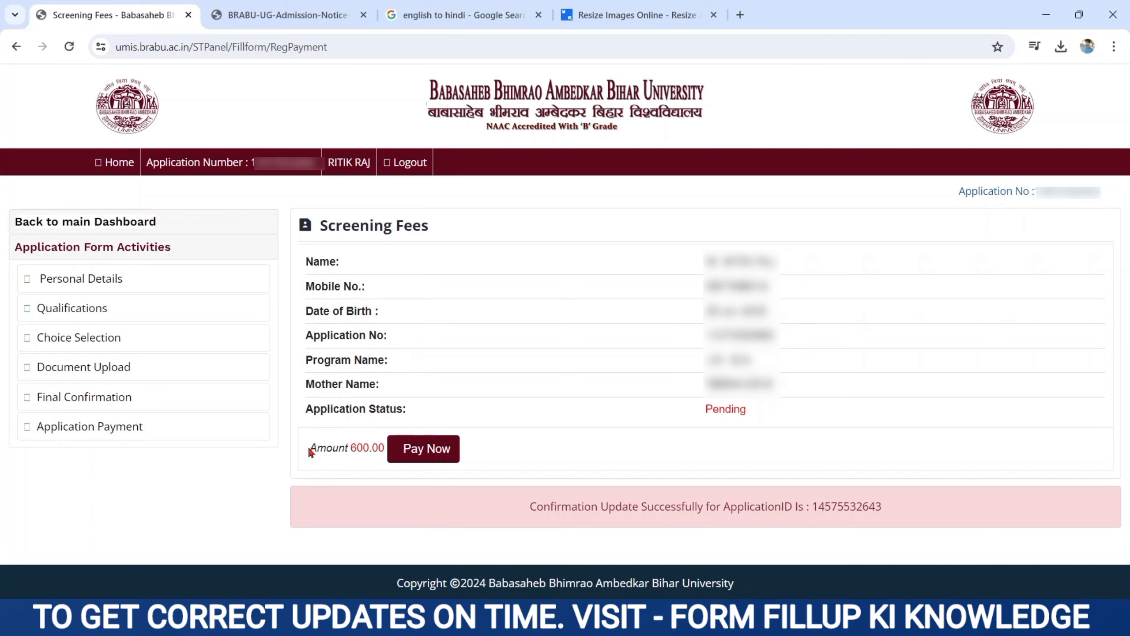
Check the 600.00 screening fee amount and proceed to pay it on SabPaisa.
left_click_drag(310, 451, 387, 461)
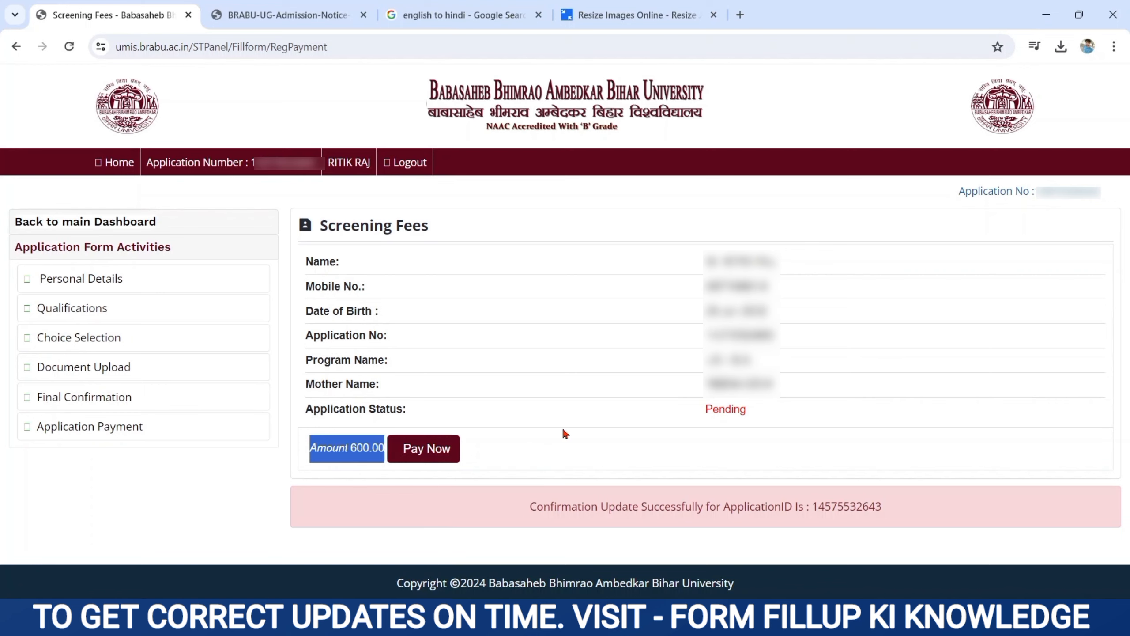
left_click(551, 448)
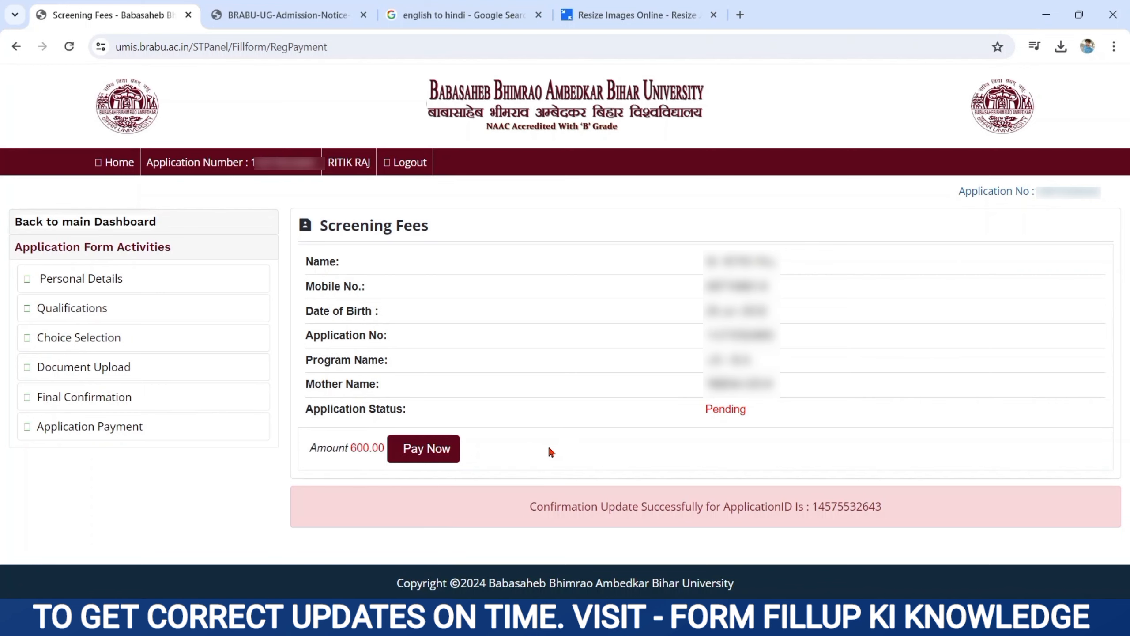
left_click(430, 455)
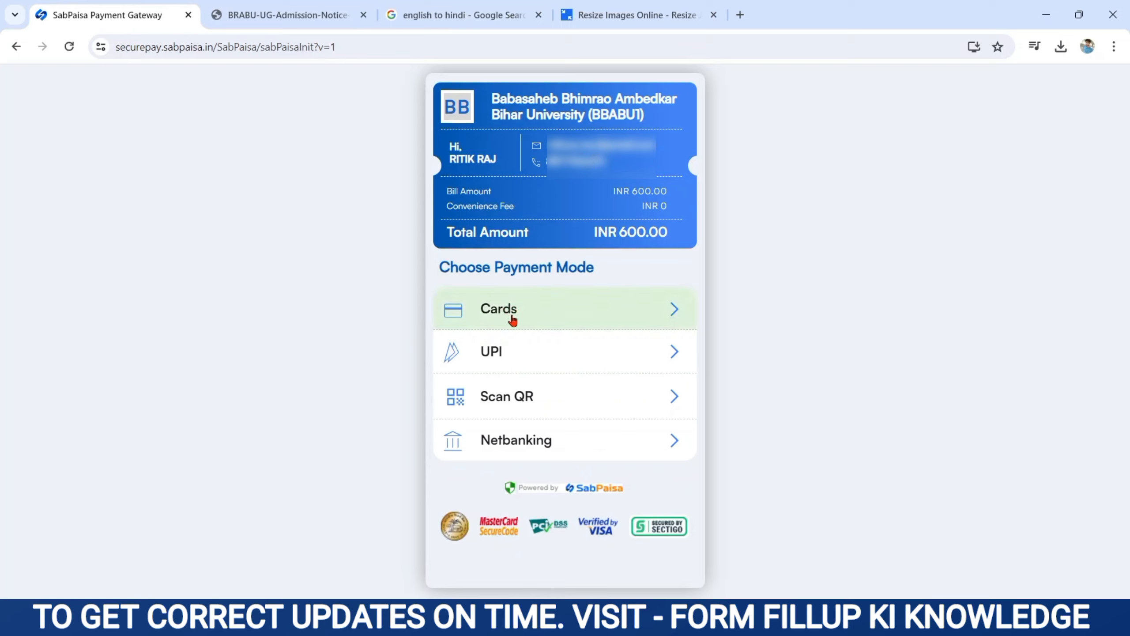
Choose Scan QR payment and generate the QR code for INR 637.00, including the 37.00 convenience fee.
left_click(506, 403)
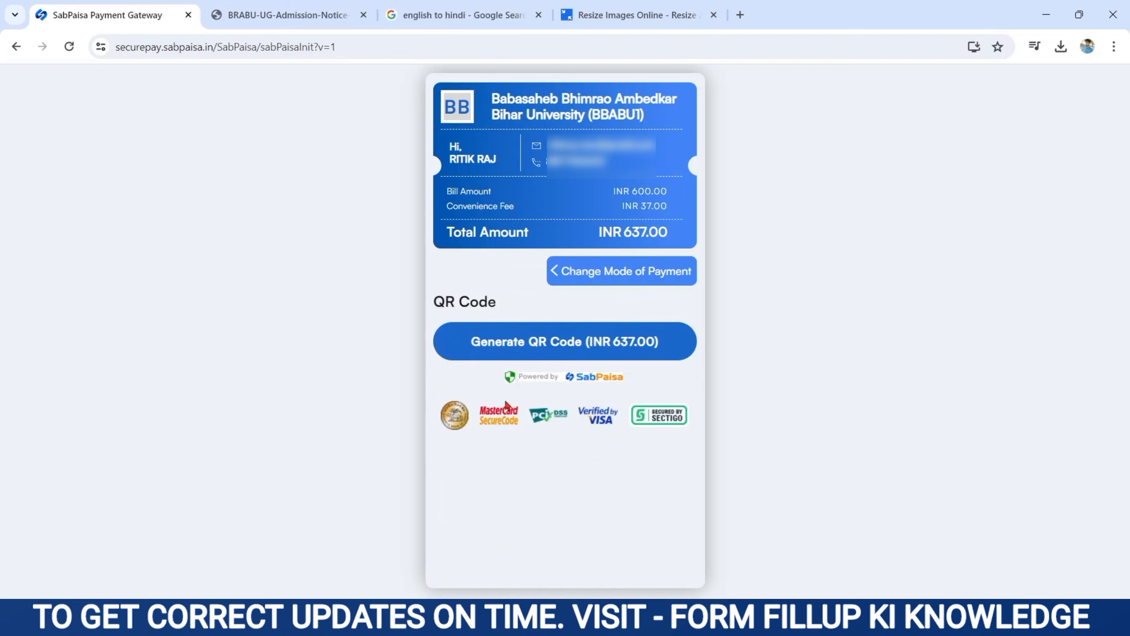
left_click(532, 353)
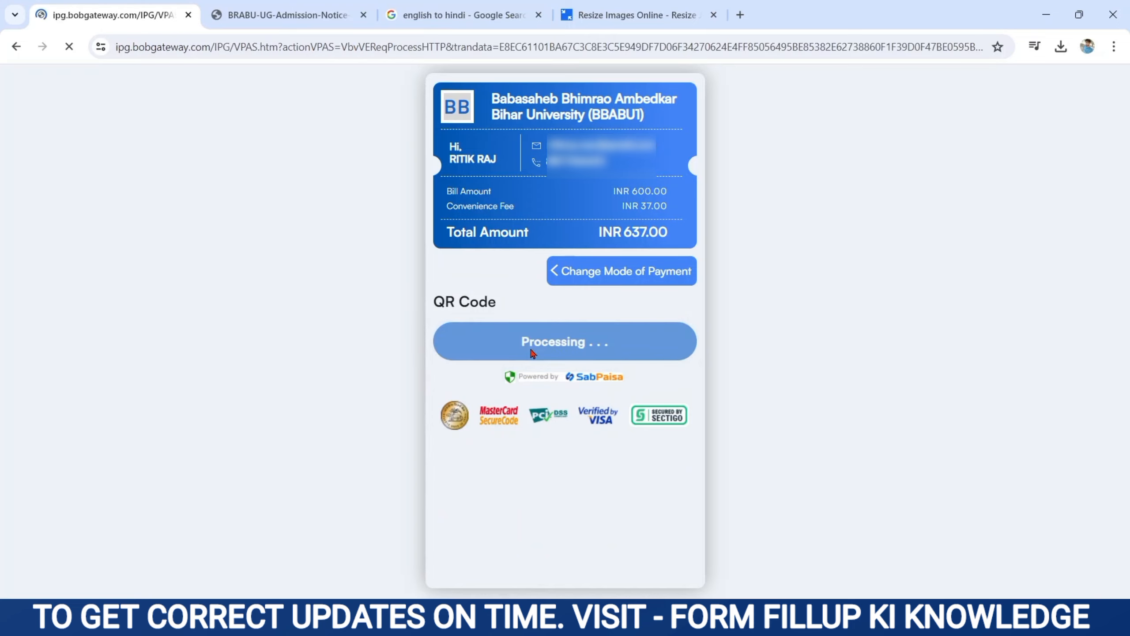